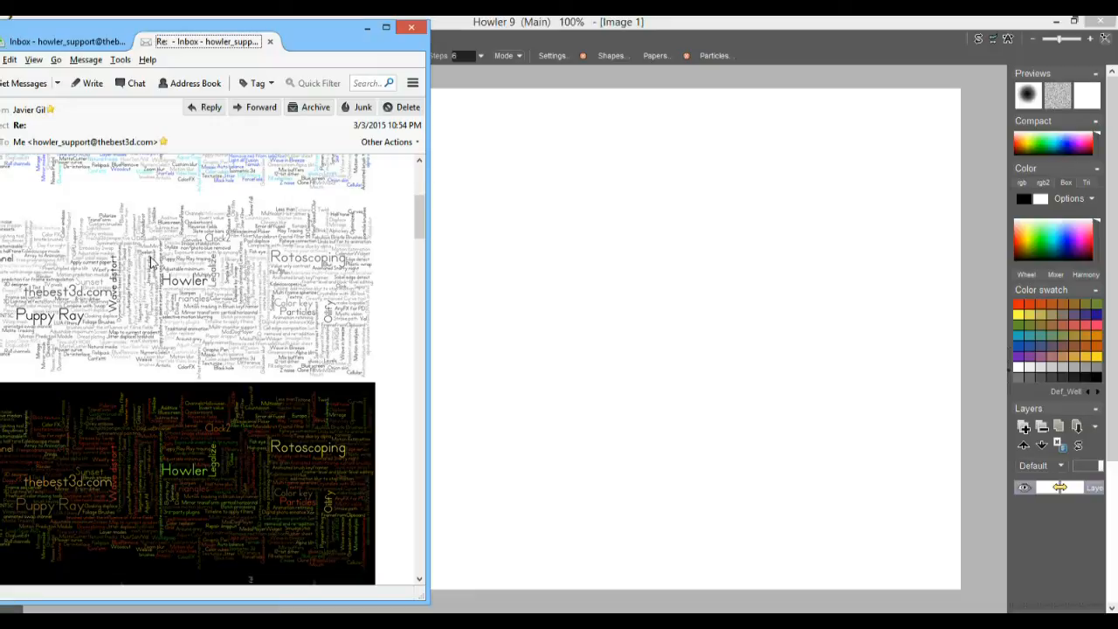
Copy the multicolored word cloud with the teal "Howler" text from the e-mail message and switch to Howler 9
left_click_drag(419, 221, 418, 248)
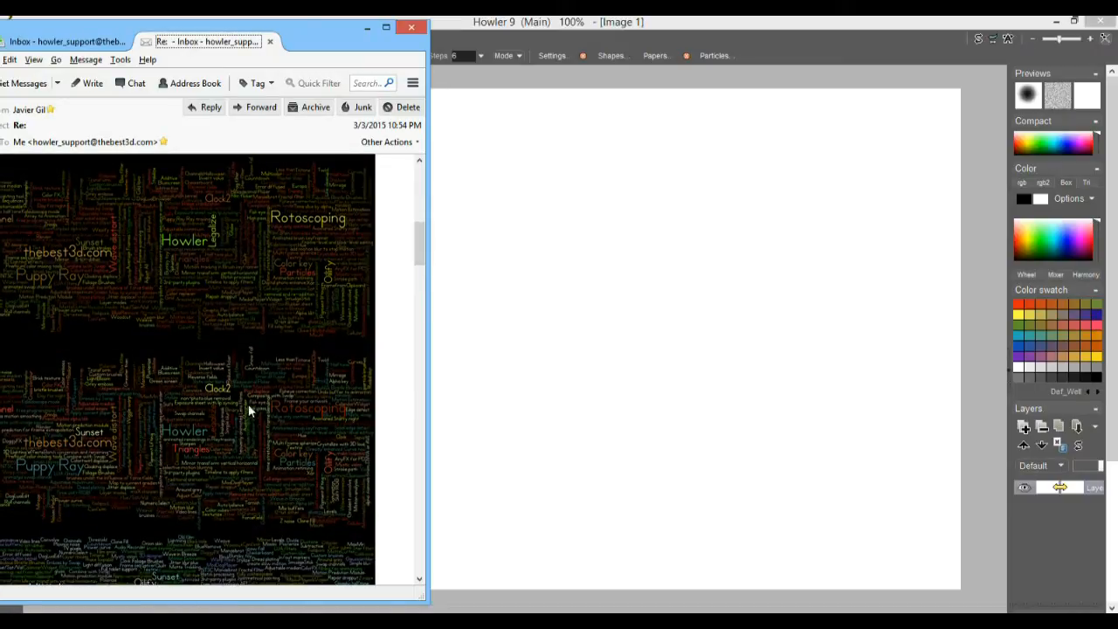
right_click(186, 400)
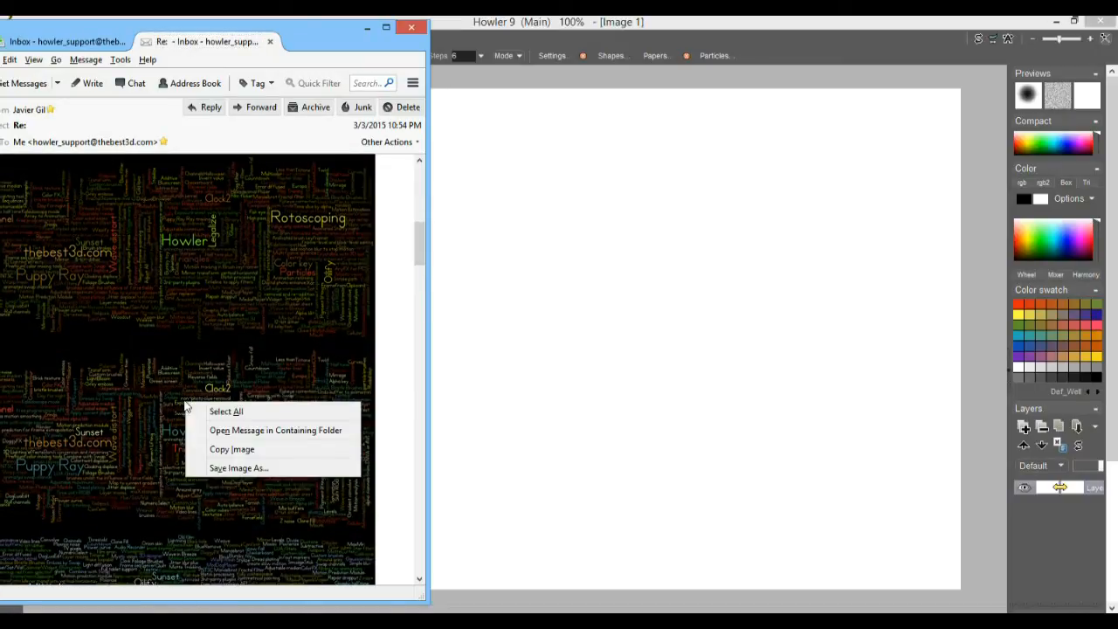
left_click(248, 450)
left_click(638, 25)
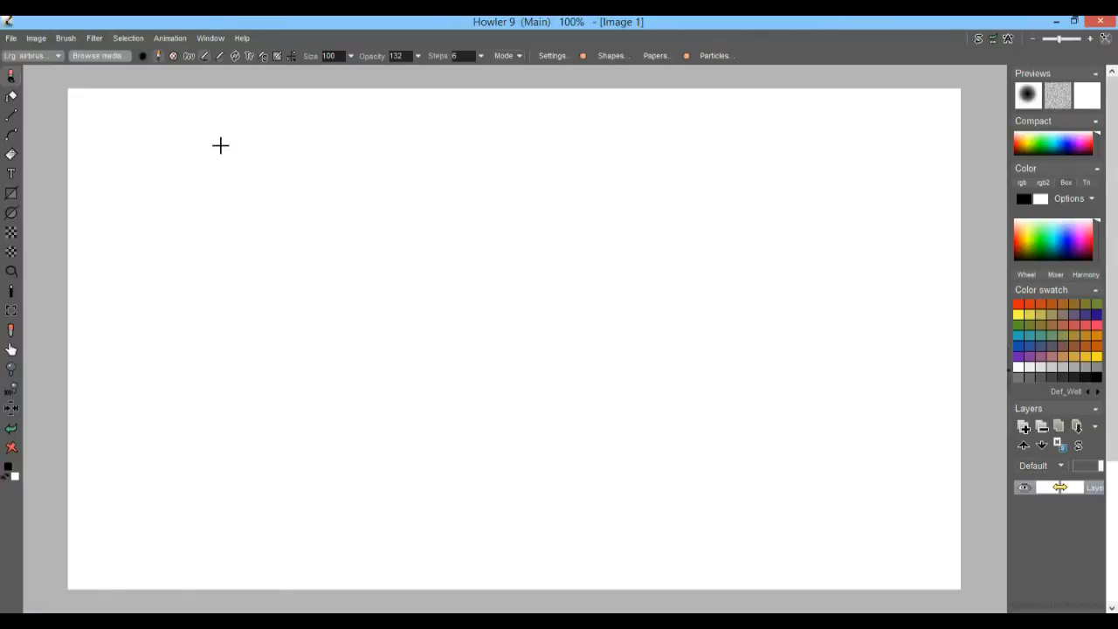
Paste the copied word cloud from the clipboard as a new image
left_click(11, 39)
left_click(152, 20)
left_click(42, 37)
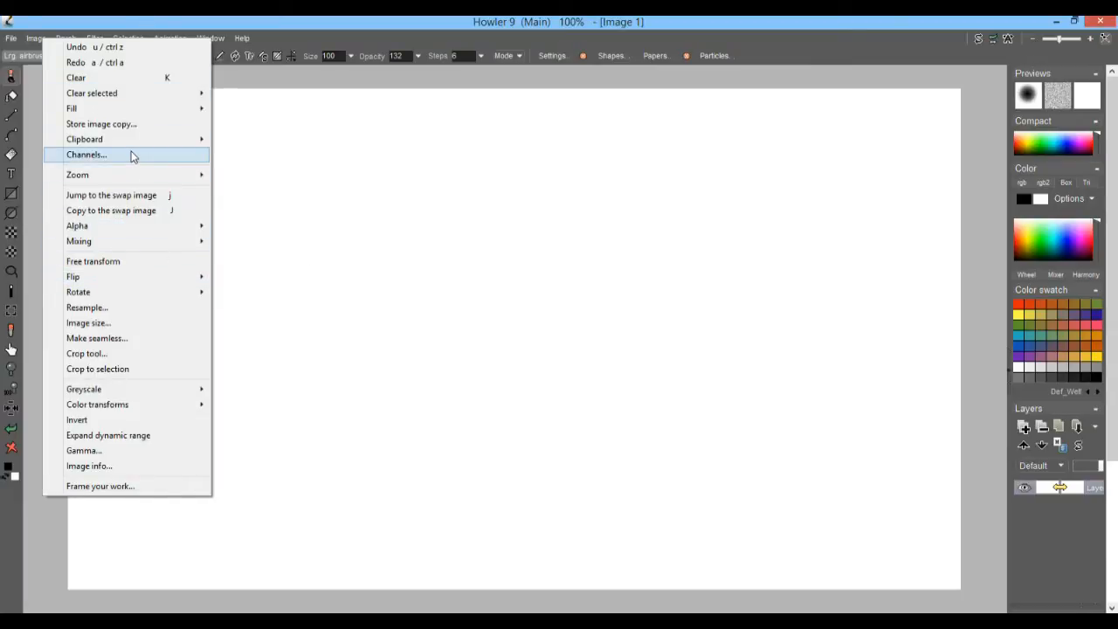
mouse_move(130, 141)
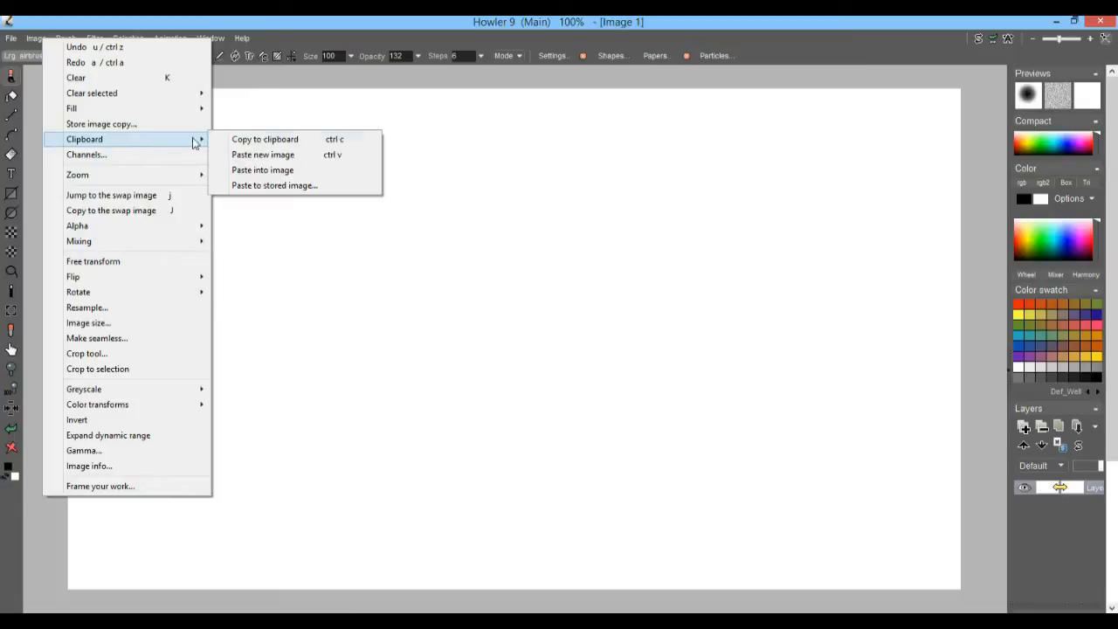
left_click(279, 154)
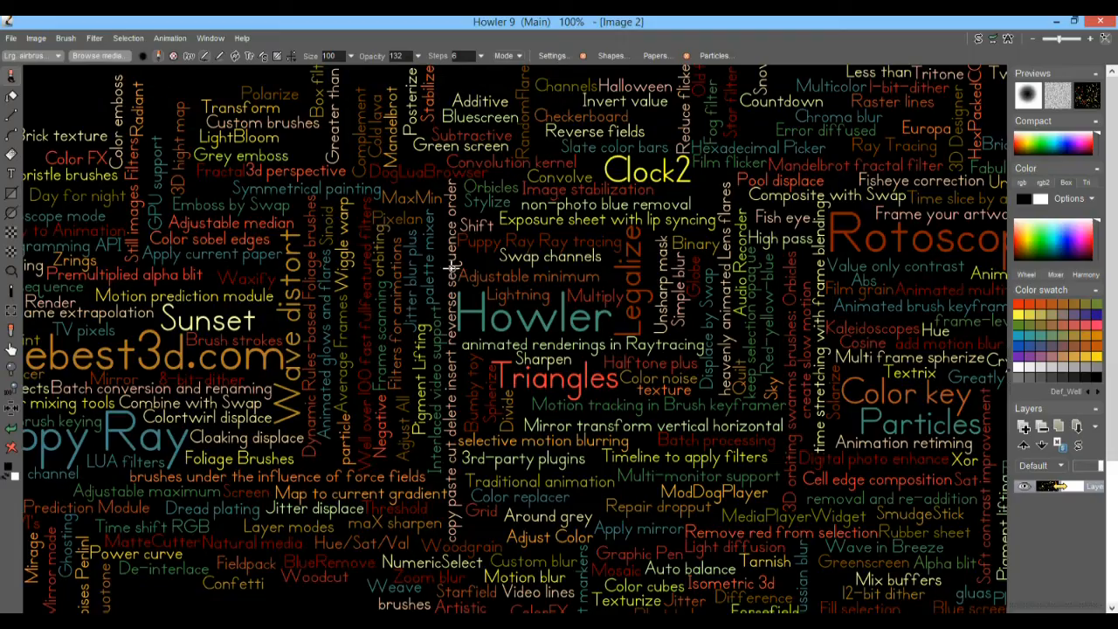
Store a copy of the word-cloud image and move its thumbnail window further down
scroll(382, 216, "down", 3)
scroll(383, 217, "up", 1)
scroll(383, 217, "up", 1)
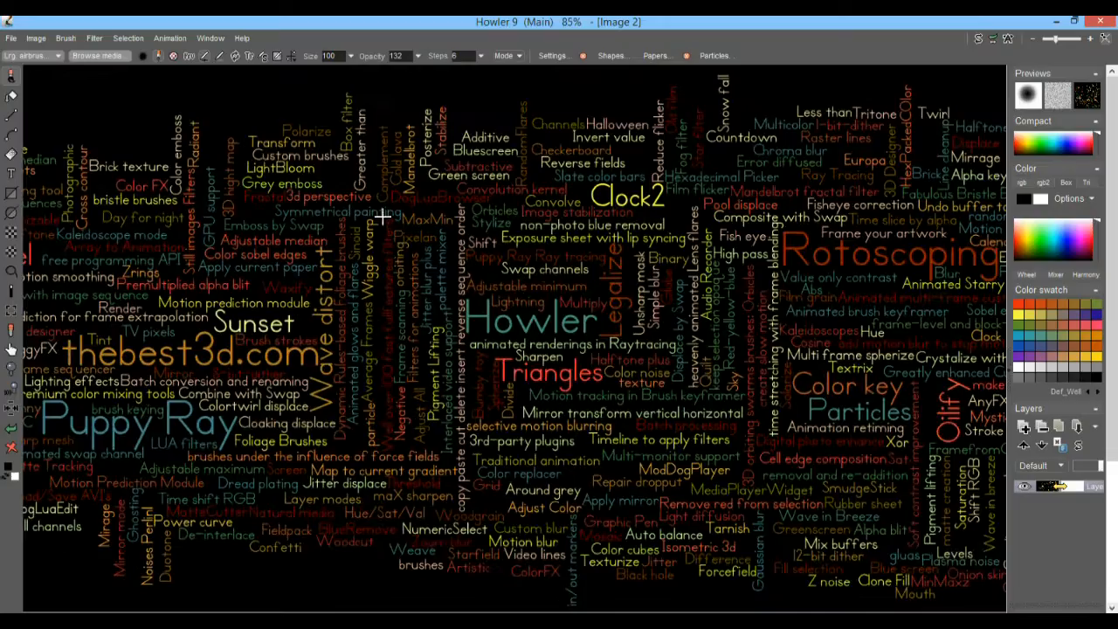
scroll(383, 216, "up", 5)
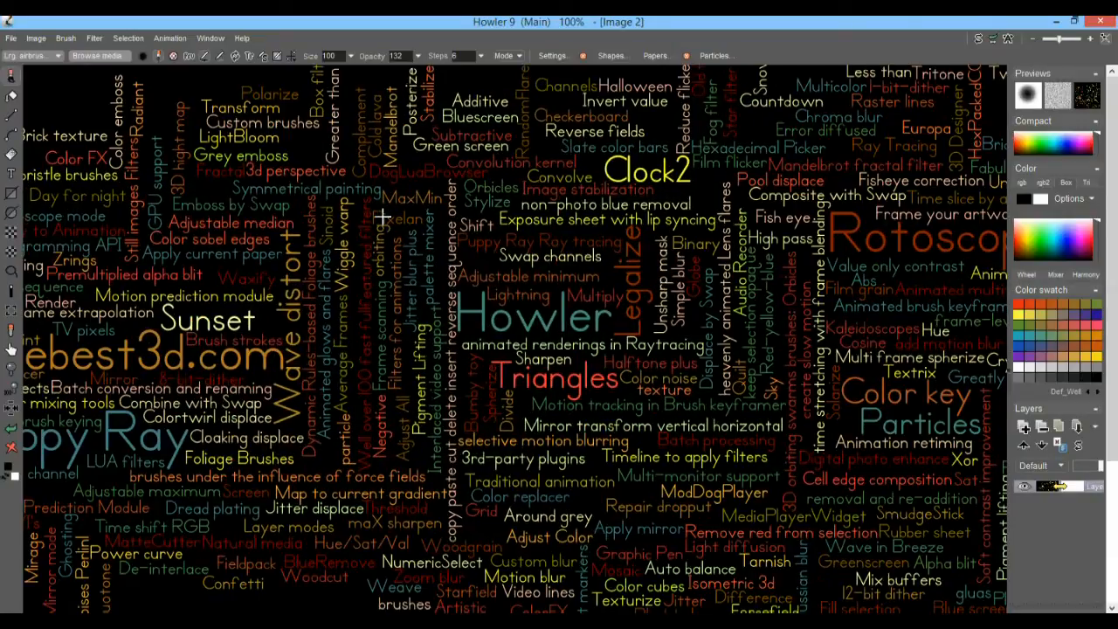
scroll(382, 217, "down", 6)
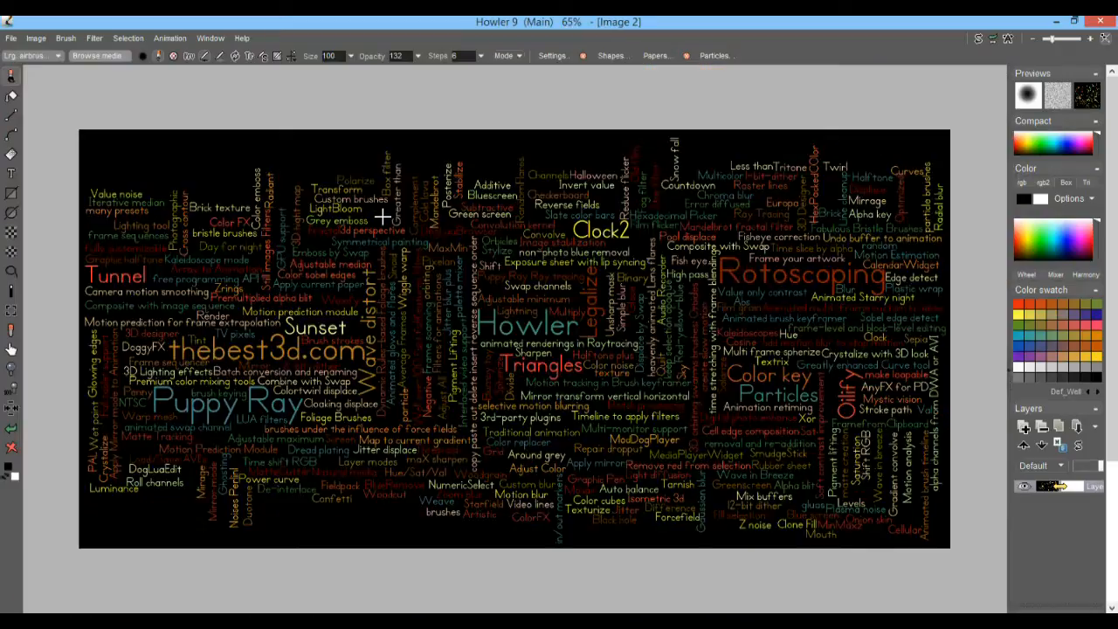
left_click(35, 39)
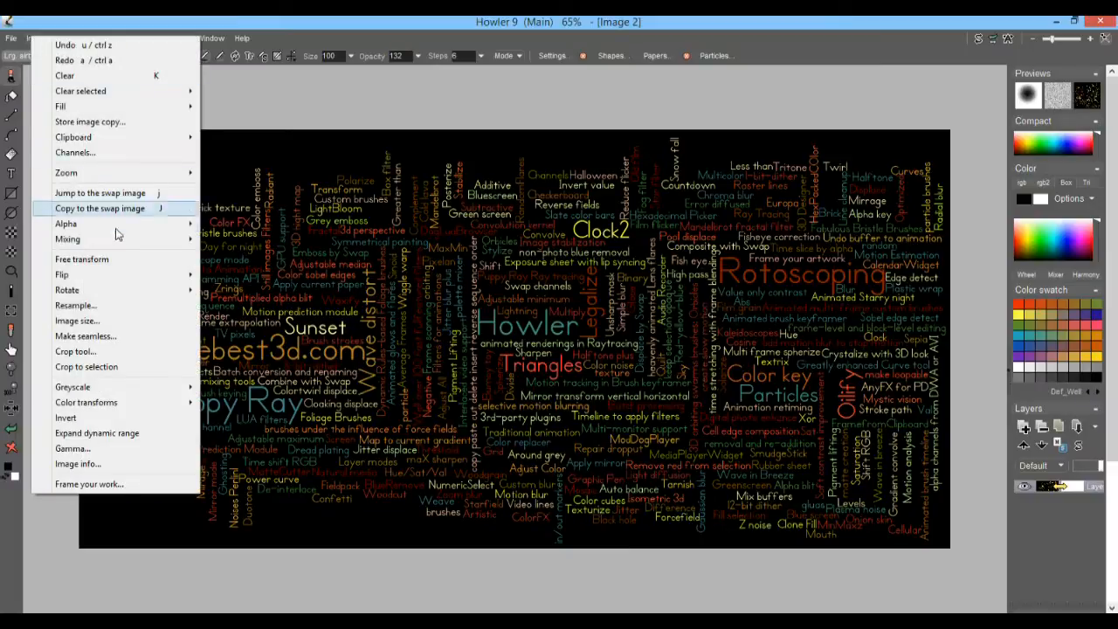
left_click(112, 124)
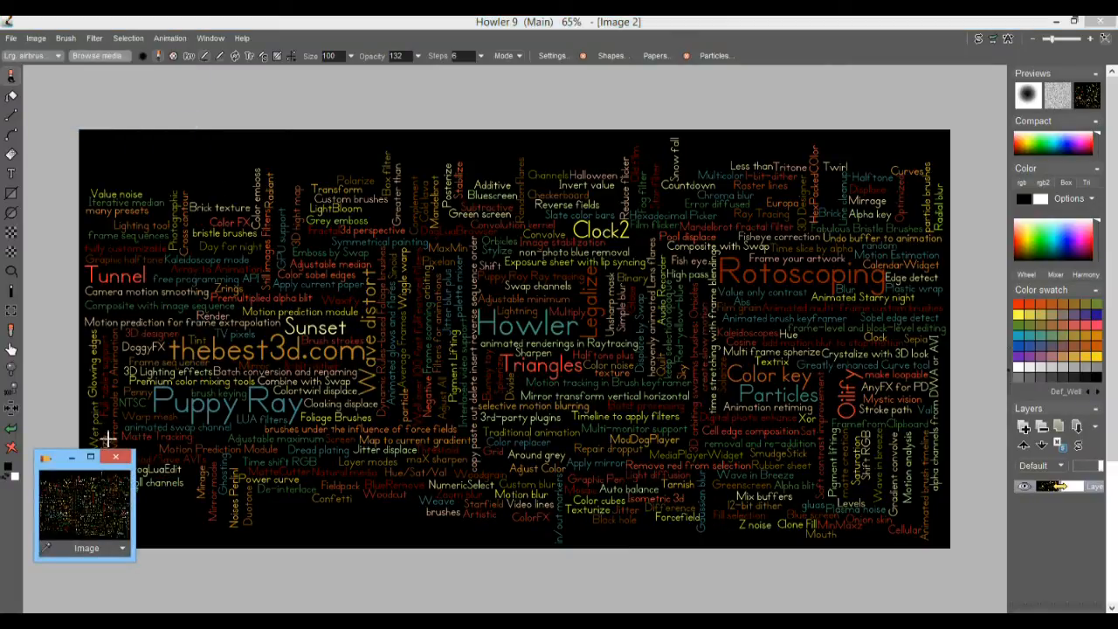
left_click_drag(66, 472, 67, 513)
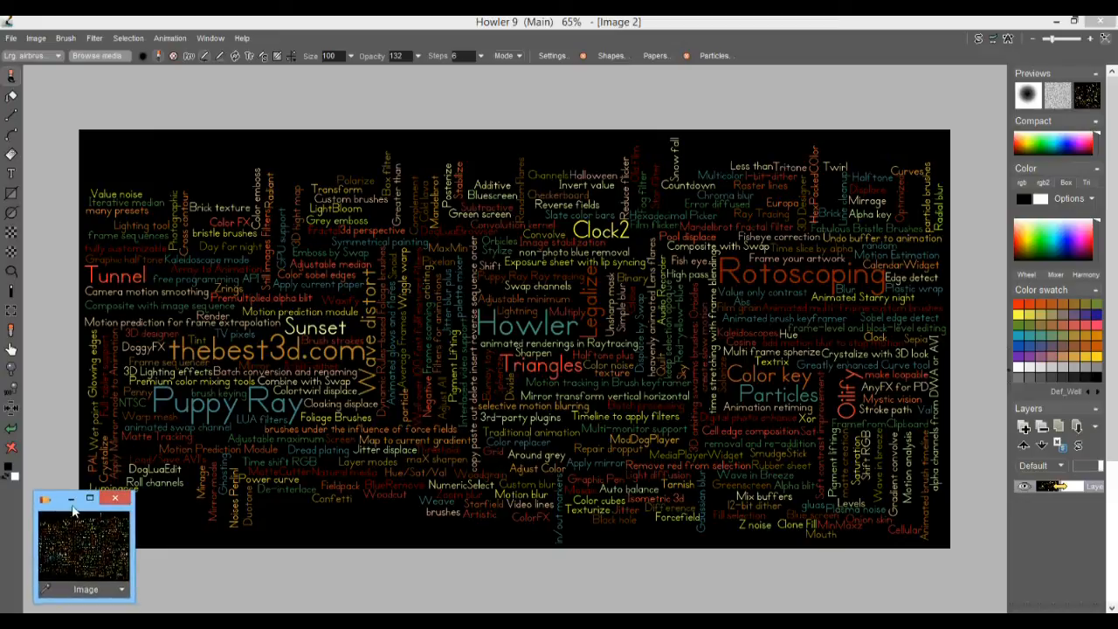
Start creating an animation from the word-cloud image with the number of frames set to 360
left_click(168, 39)
left_click(192, 48)
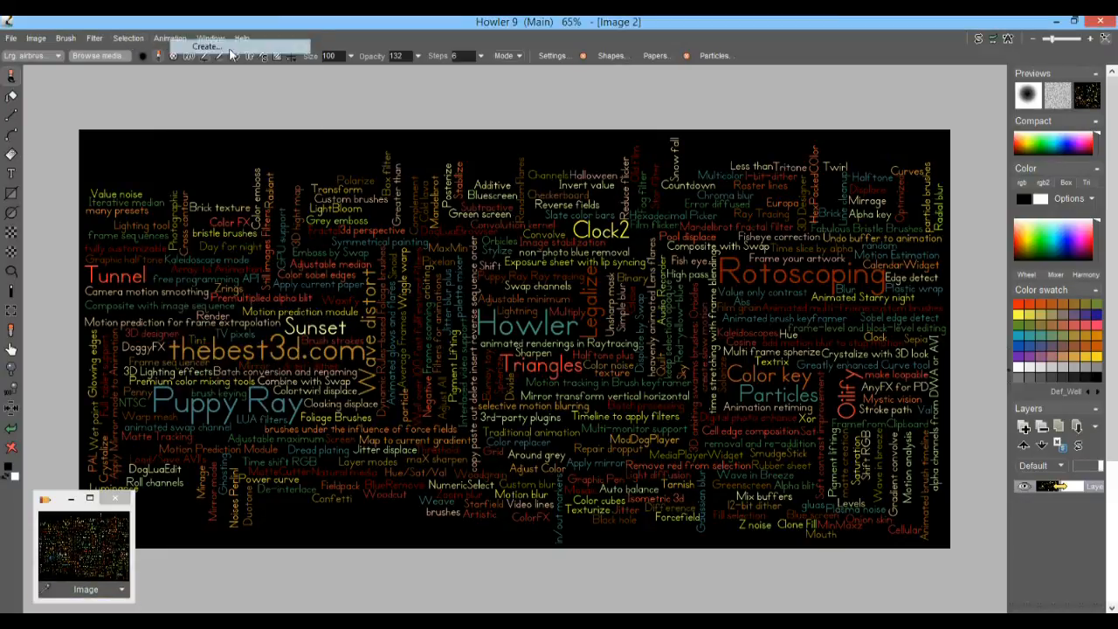
left_click_drag(413, 270, 346, 262)
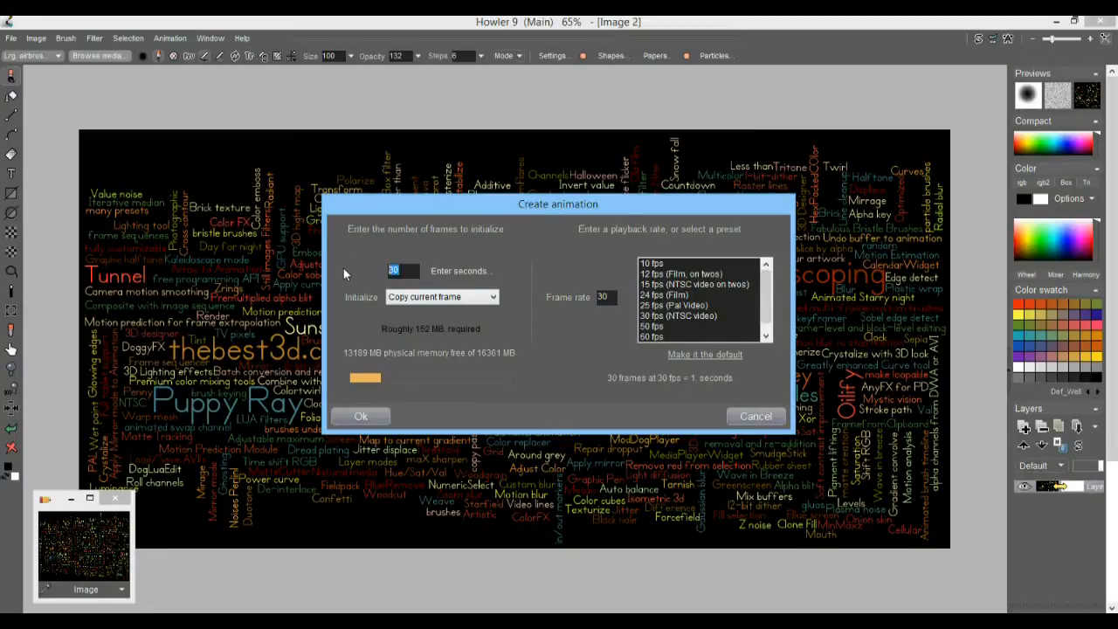
type("360")
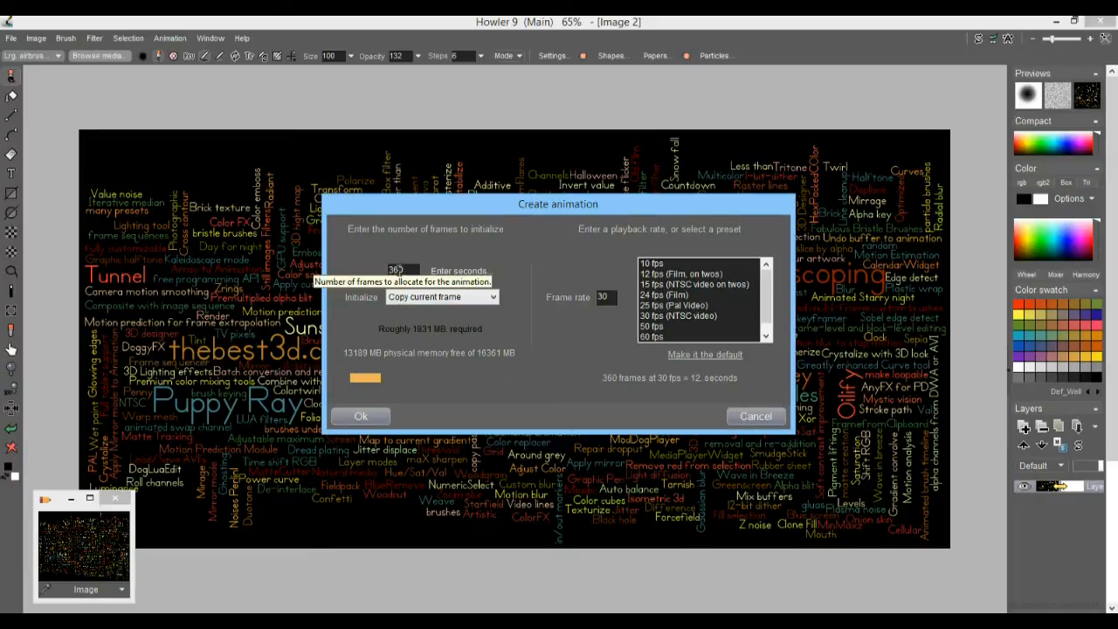
Try frame counts of 720, 600, 500, 400 and 360 for the new animation
double_click(396, 270)
type("70")
type("20")
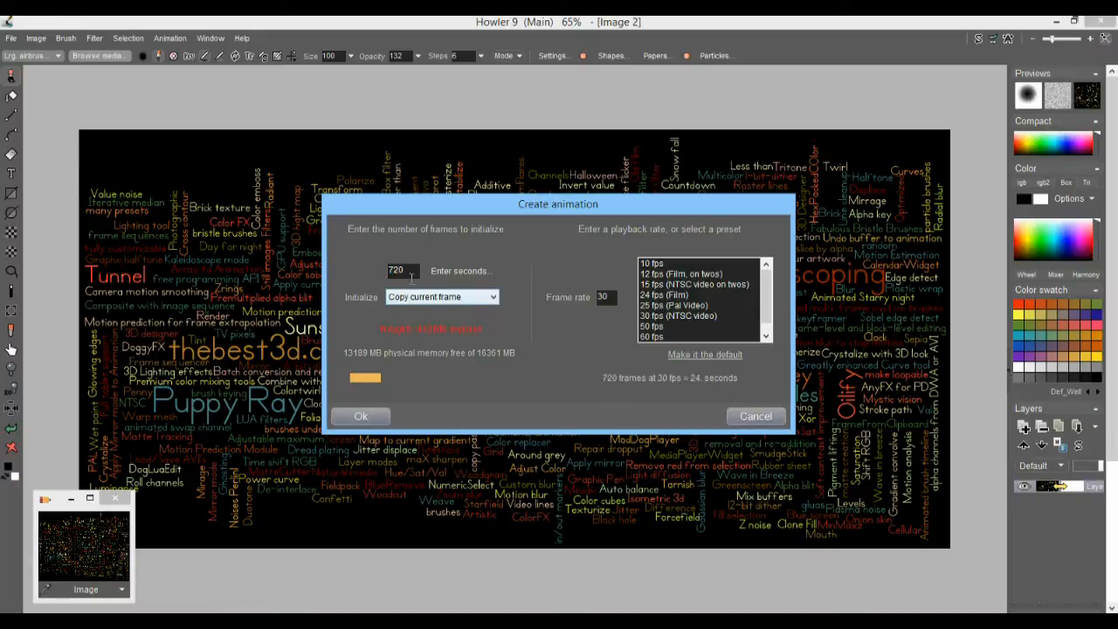
double_click(373, 270)
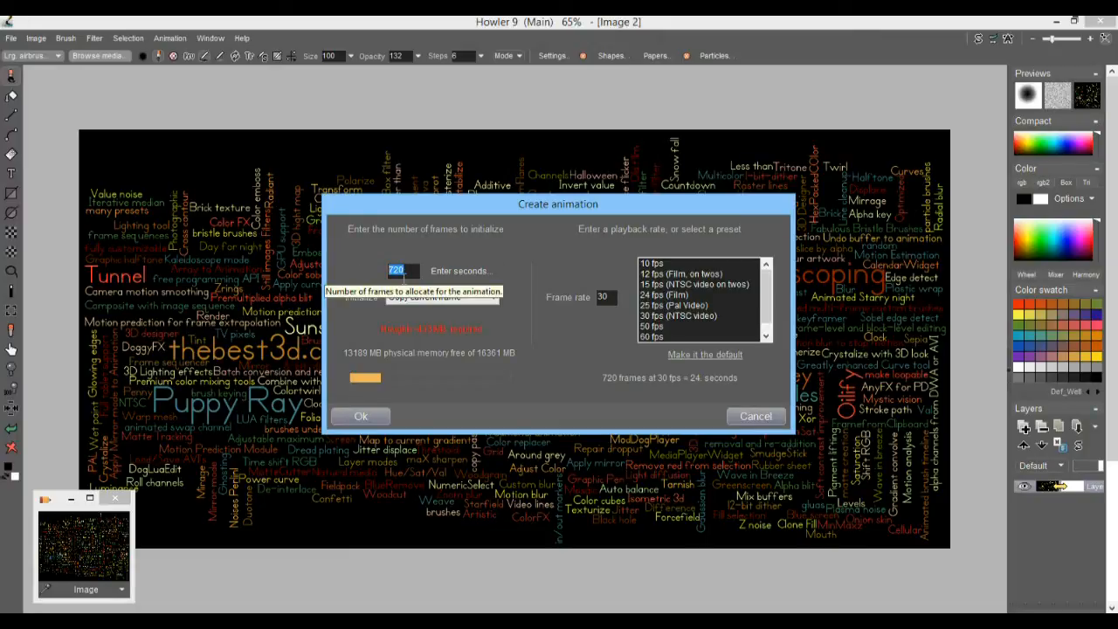
type("600")
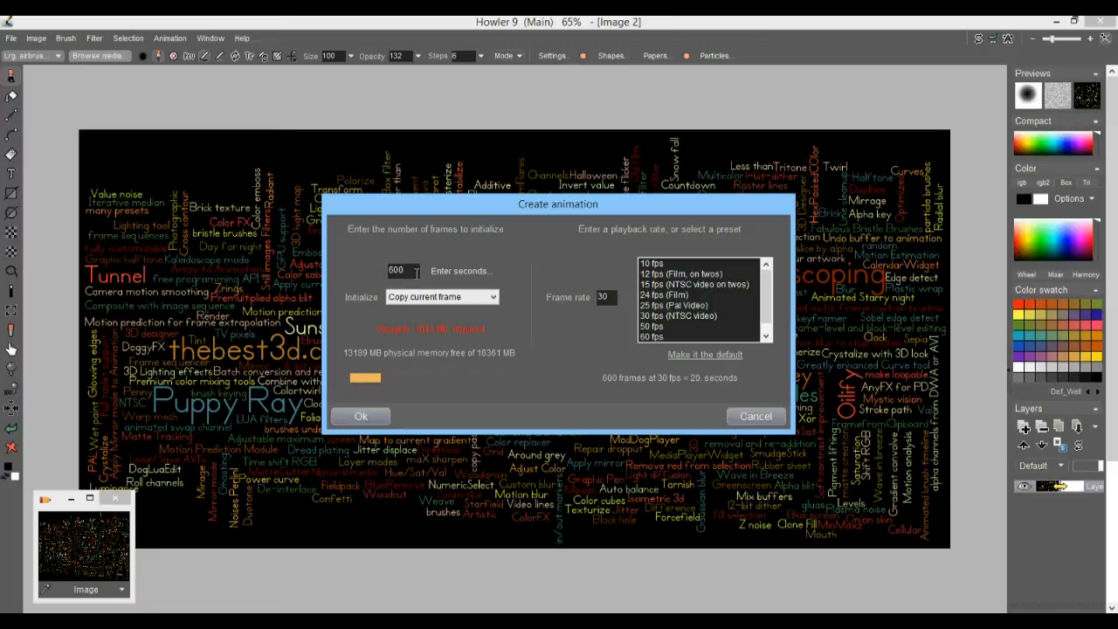
type("500")
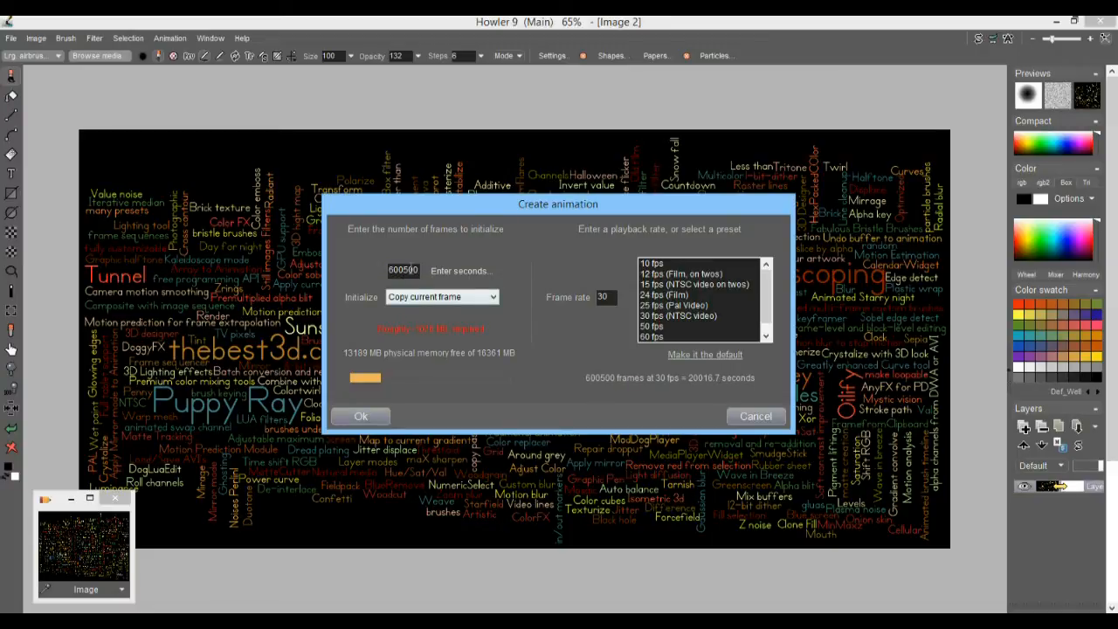
left_click_drag(418, 270, 351, 268)
type("500")
left_click_drag(409, 271, 378, 270)
type("400")
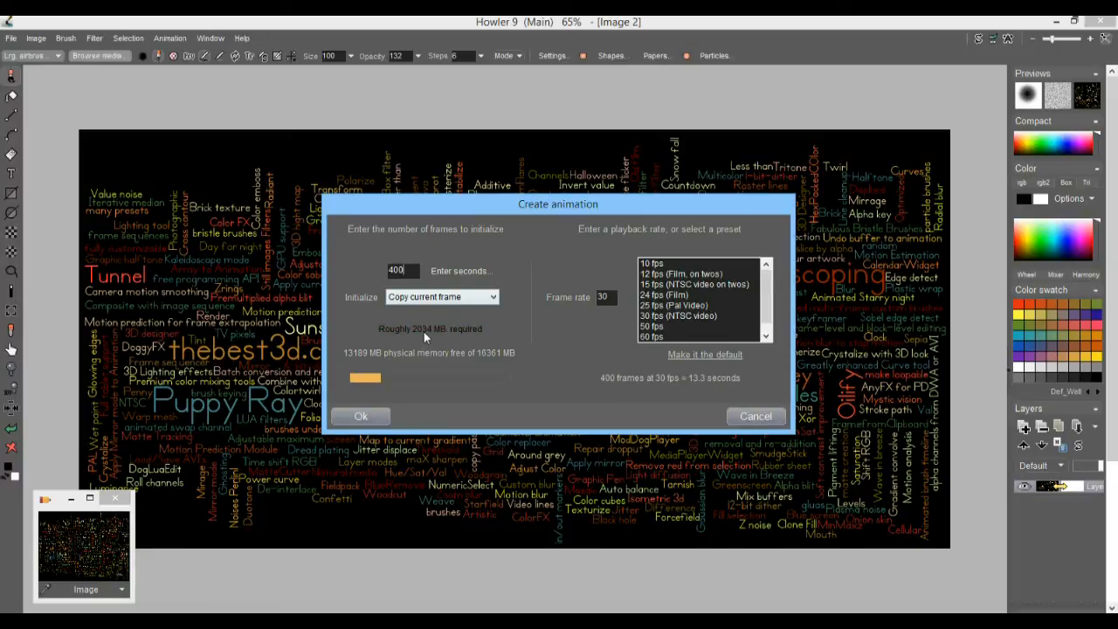
left_click_drag(411, 271, 379, 270)
type("360")
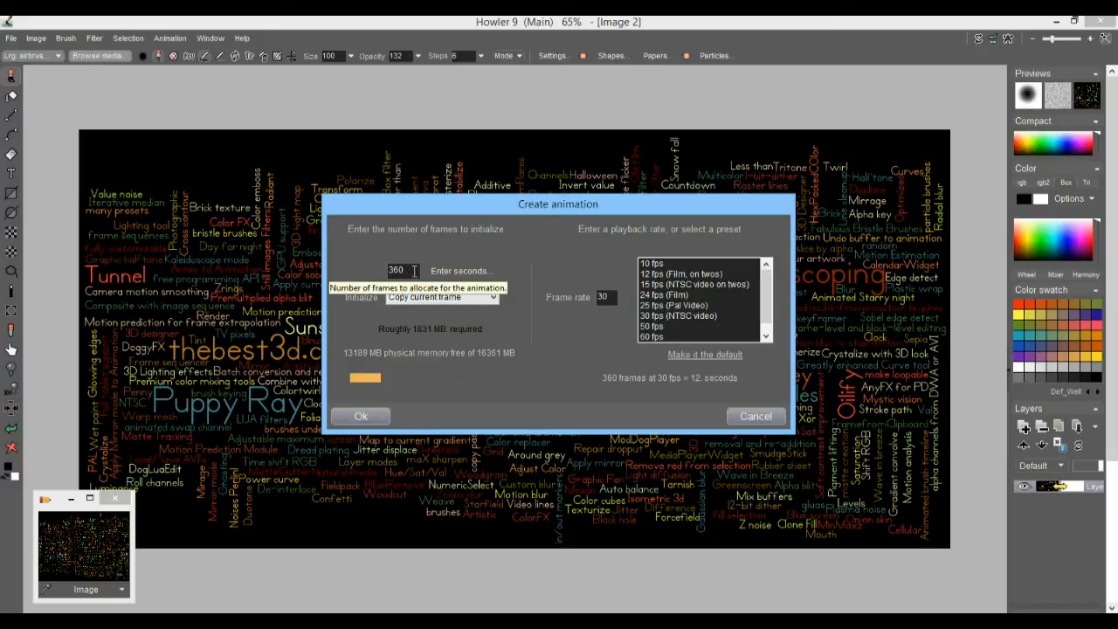
Set the number of frames to 180 and create the animation from copies of the current frame
left_click_drag(411, 269, 350, 266)
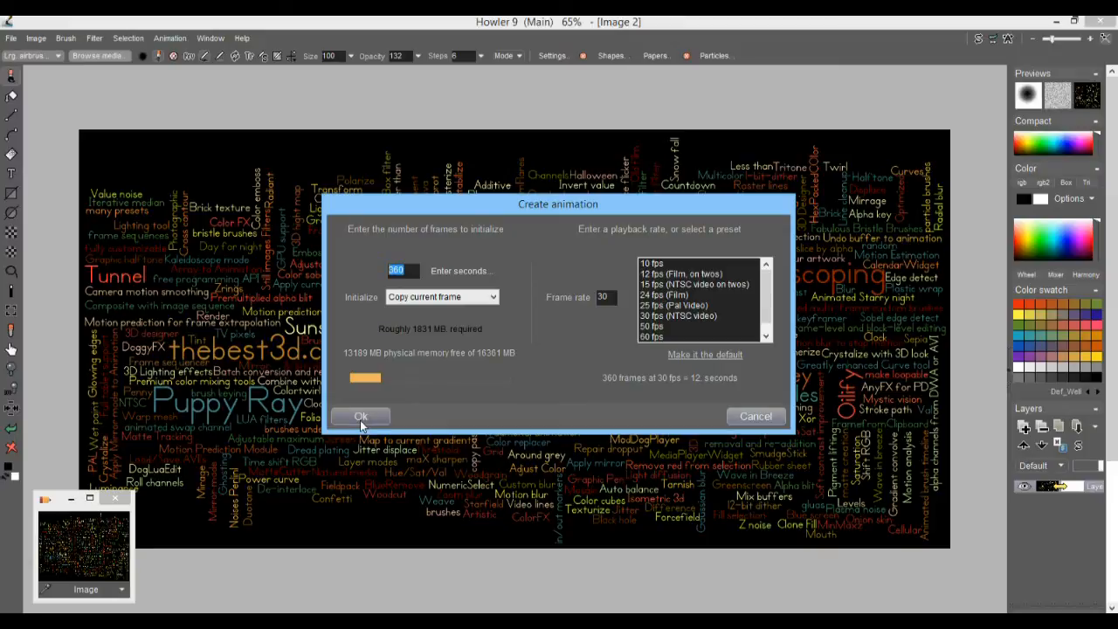
left_click_drag(411, 269, 353, 270)
type("180")
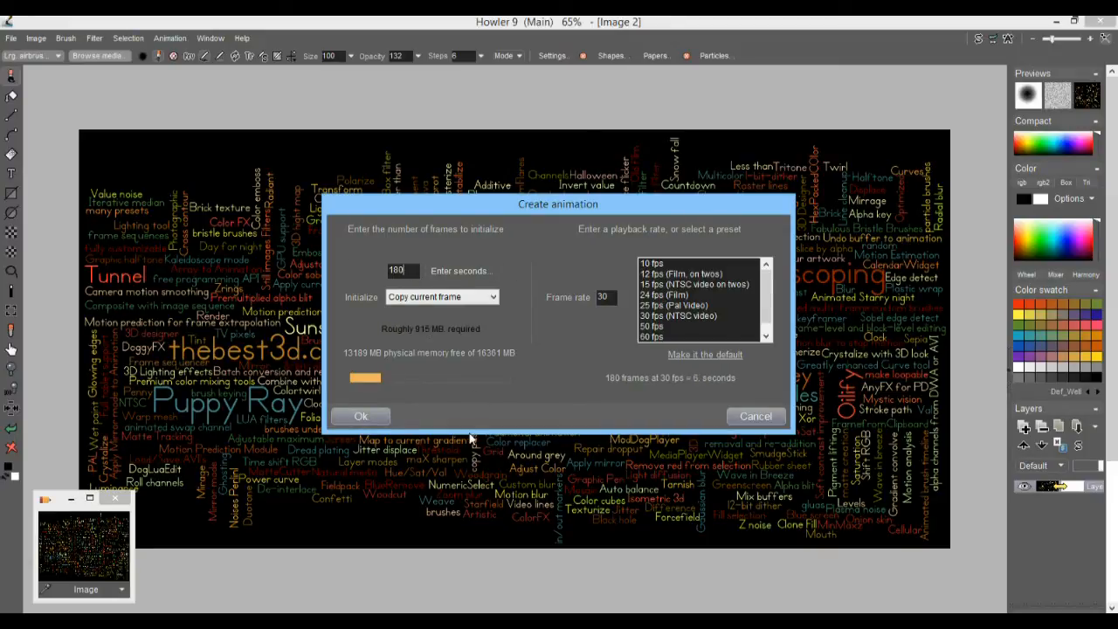
left_click(362, 415)
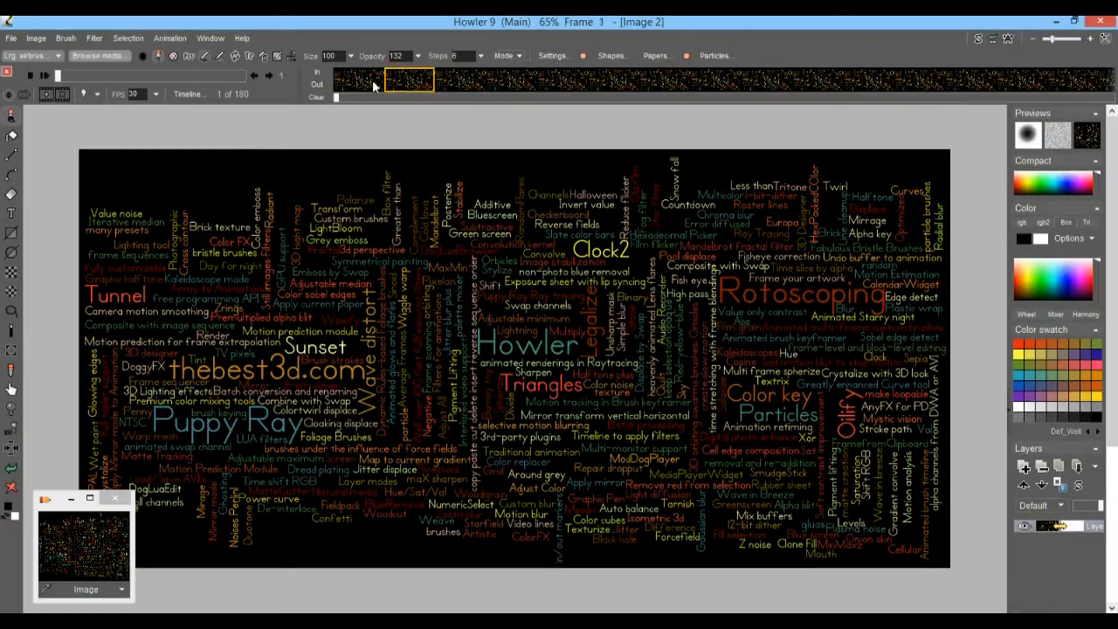
left_click(98, 41)
mouse_move(172, 174)
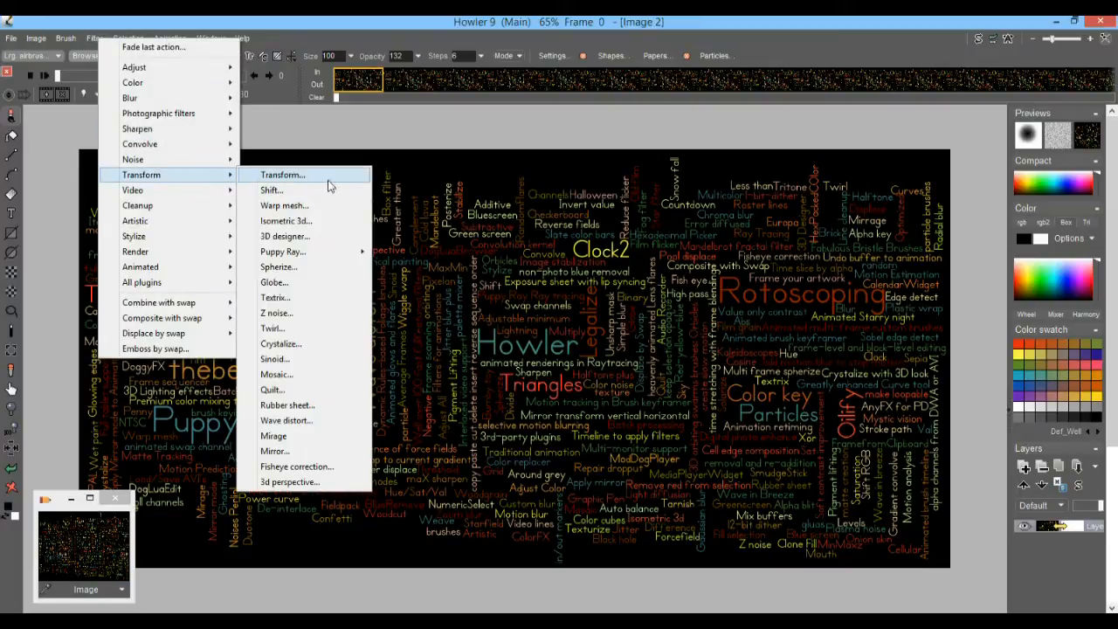
left_click(299, 267)
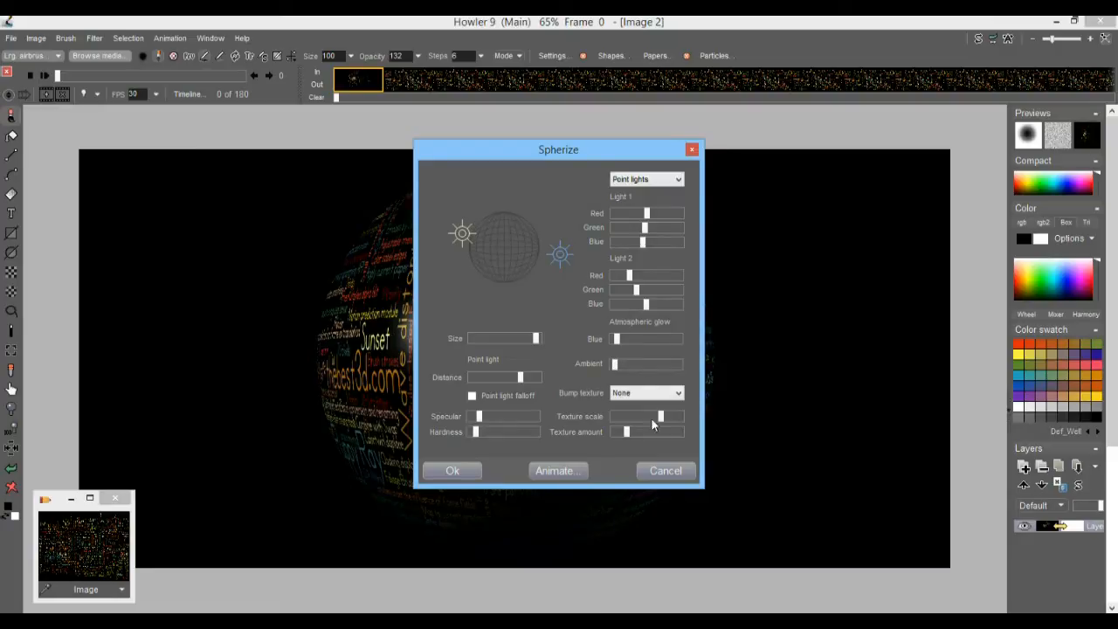
left_click(665, 470)
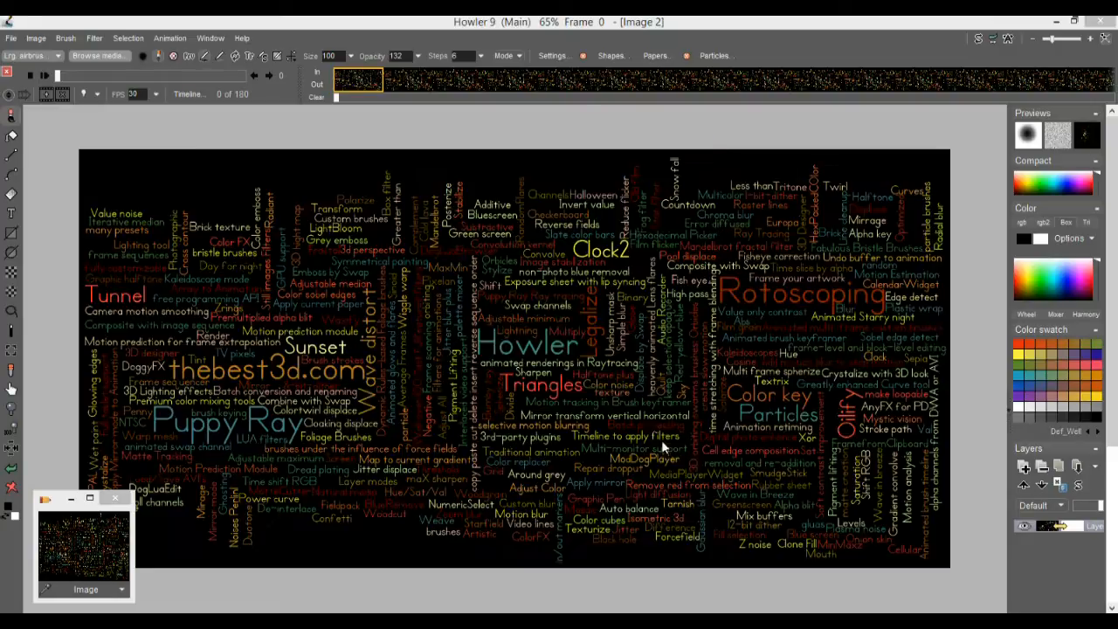
Store the animation to disc and move its DWA preview window down, clear of the color controls
left_click(170, 38)
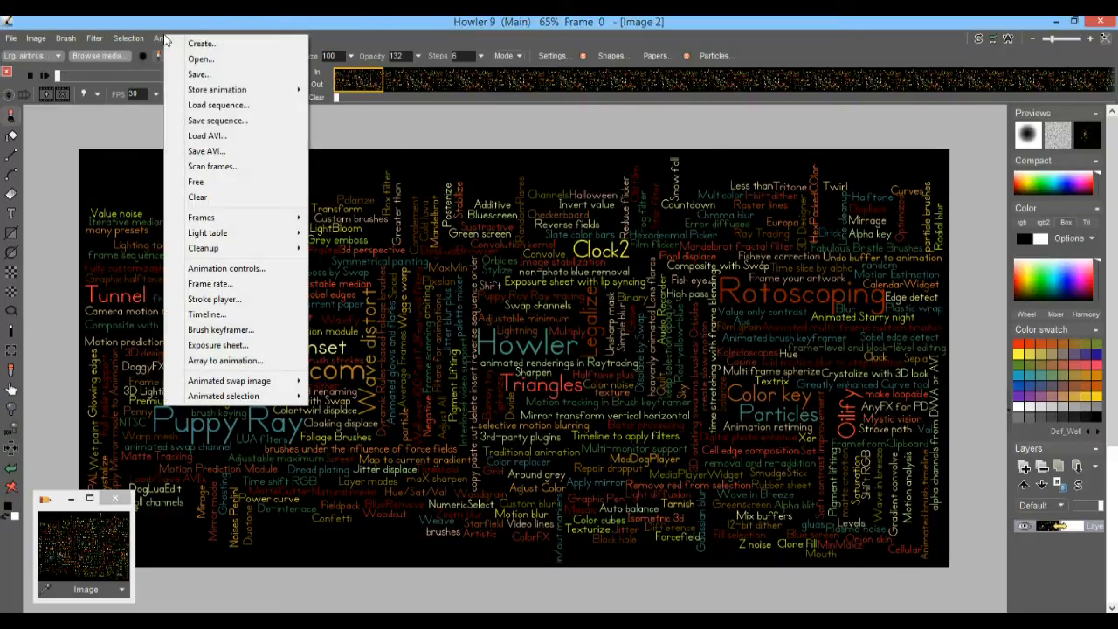
mouse_move(288, 90)
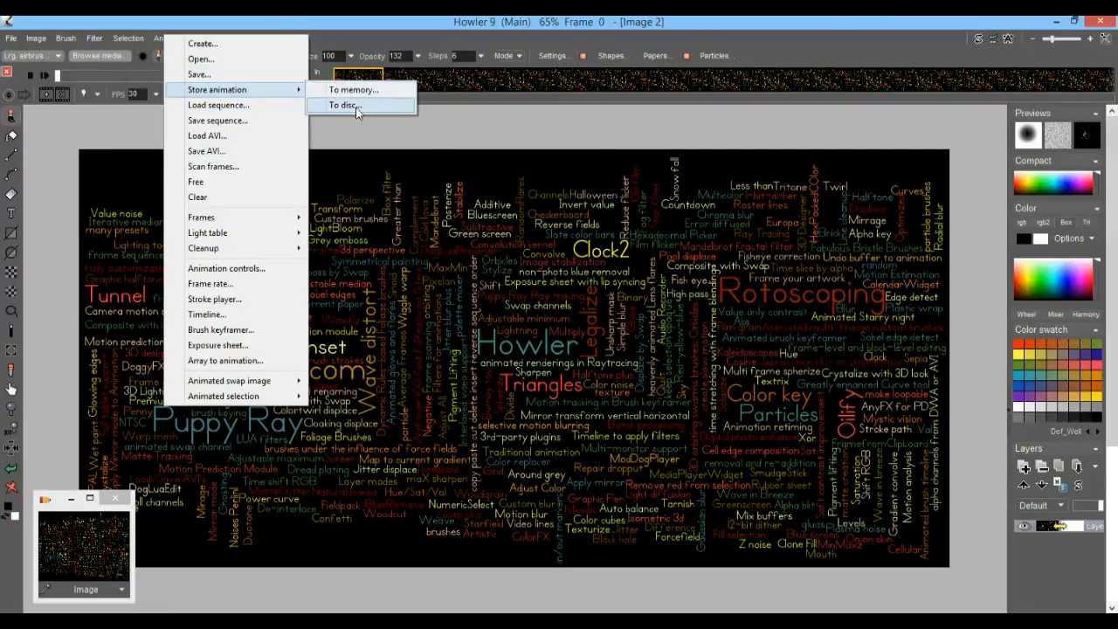
left_click(356, 109)
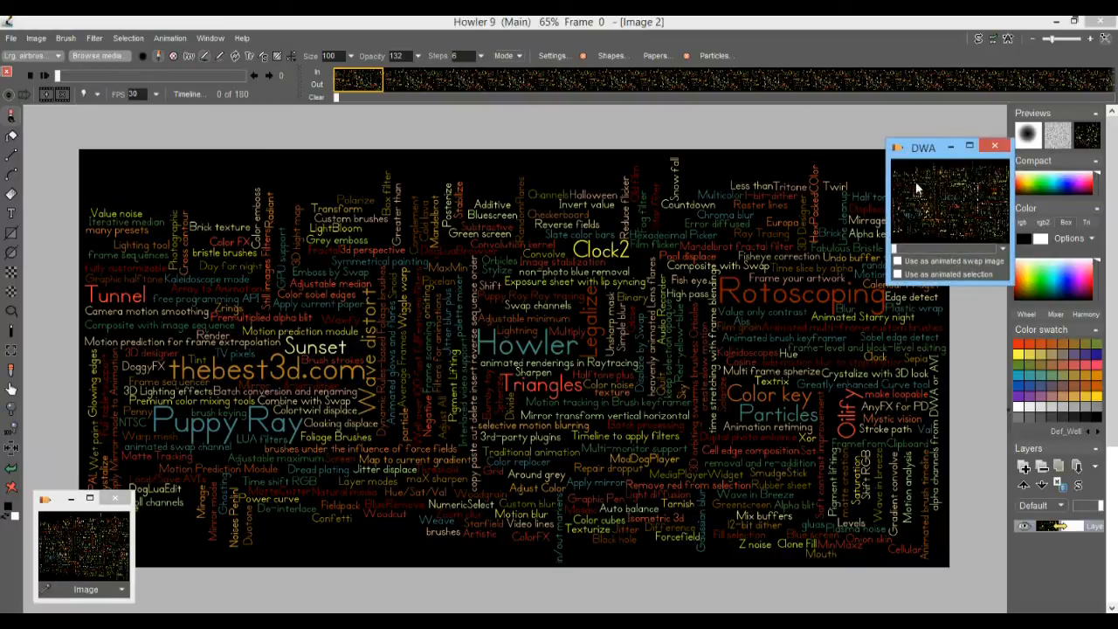
left_click_drag(916, 151, 898, 467)
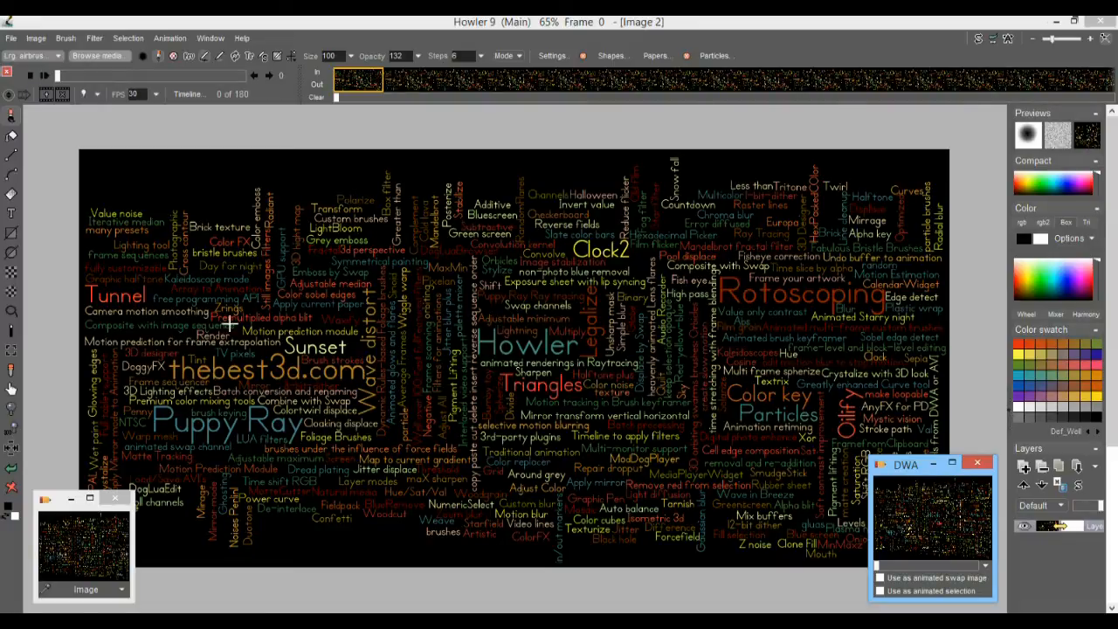
left_click(94, 38)
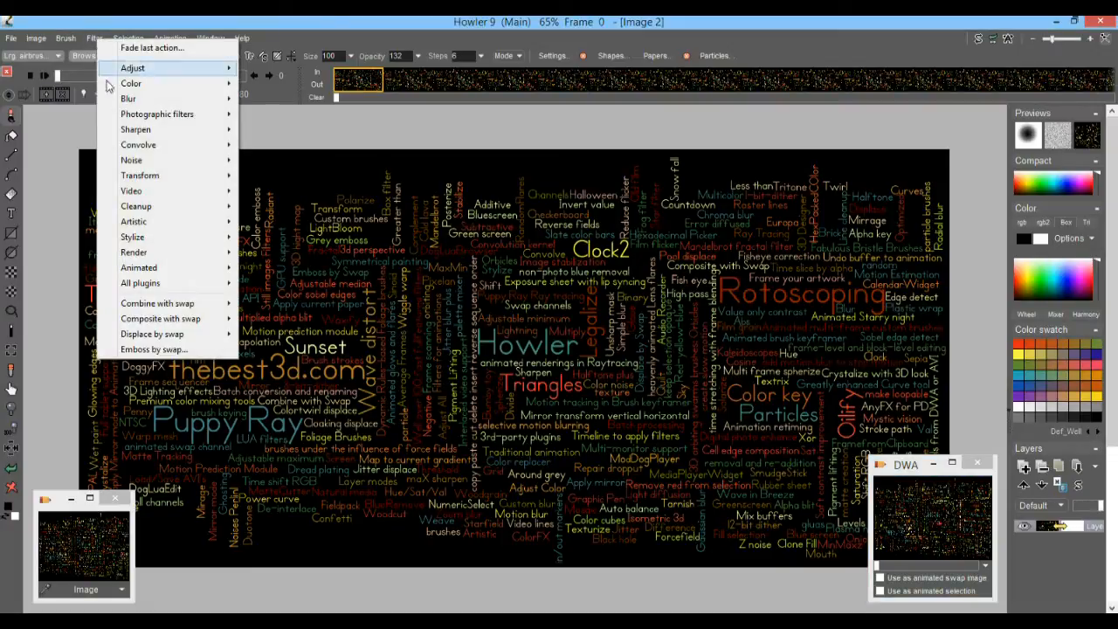
mouse_move(174, 177)
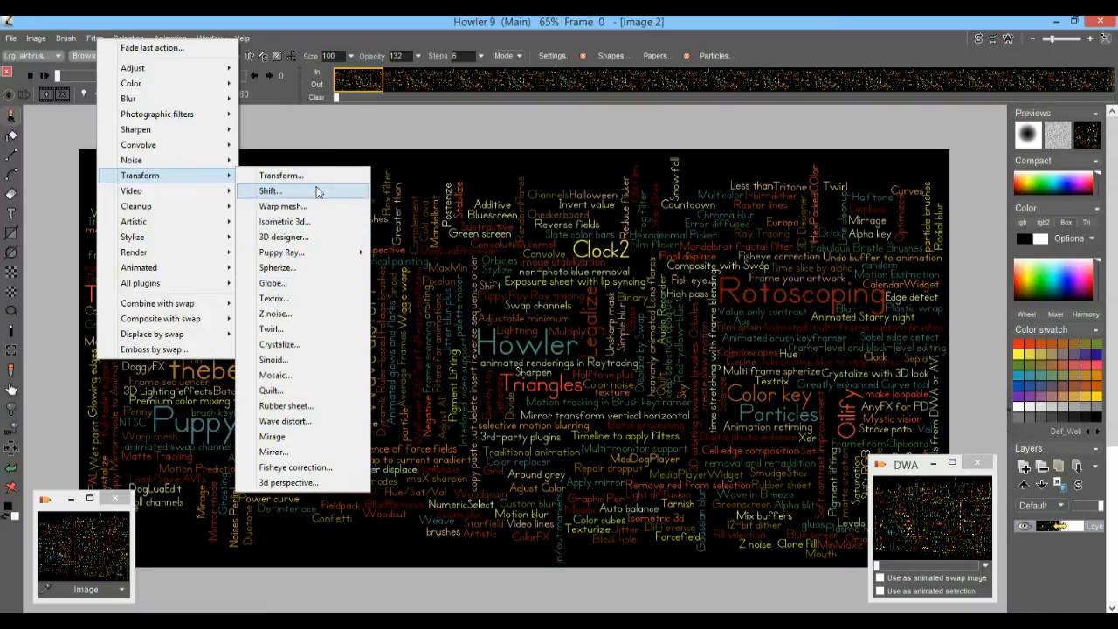
left_click(281, 21)
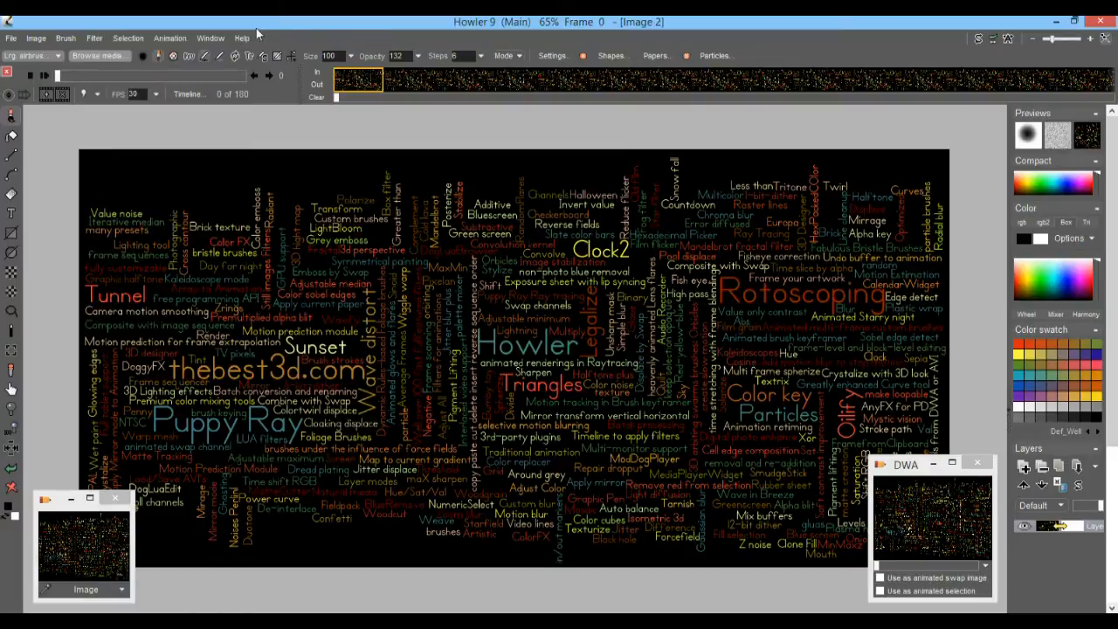
Open the timeline editor for the animation and shift its window slightly
left_click(195, 97)
left_click(171, 39)
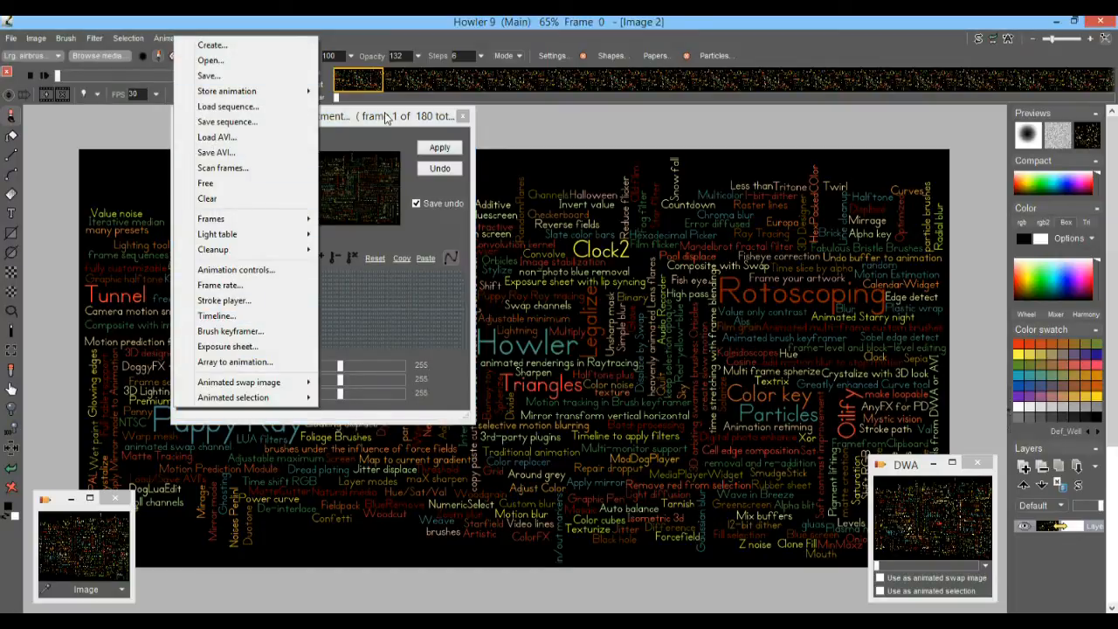
left_click(258, 320)
mouse_move(344, 117)
left_mouse_down()
mouse_move(257, 120)
mouse_move(351, 116)
left_mouse_up()
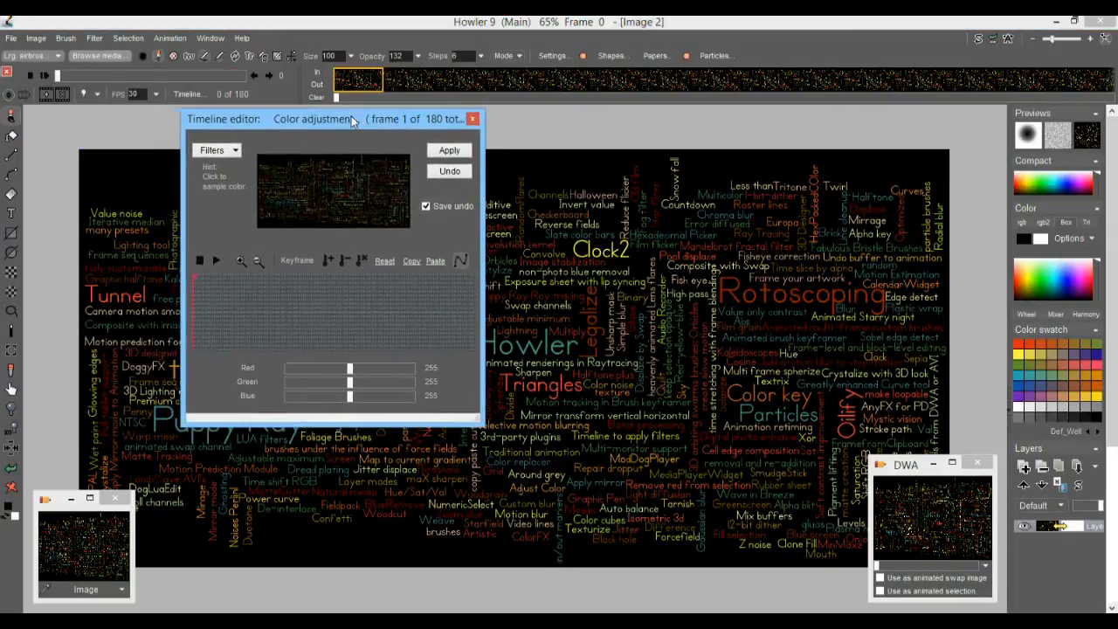
Choose the Shift filter from the Transform group of the timeline editor's filters
left_click(232, 152)
left_click(412, 317)
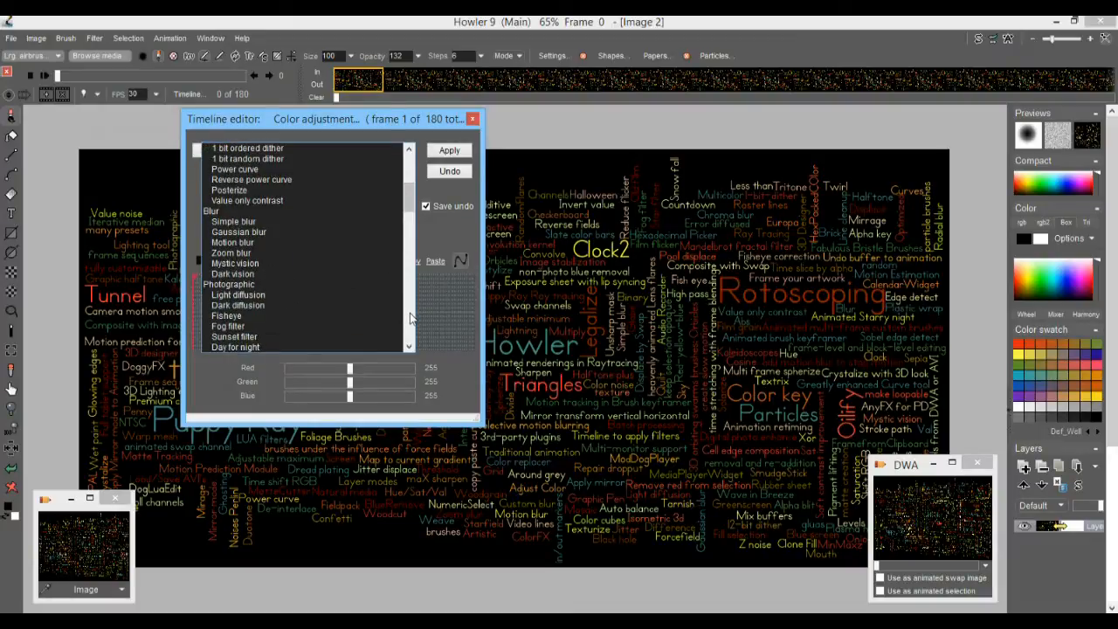
left_click(412, 318)
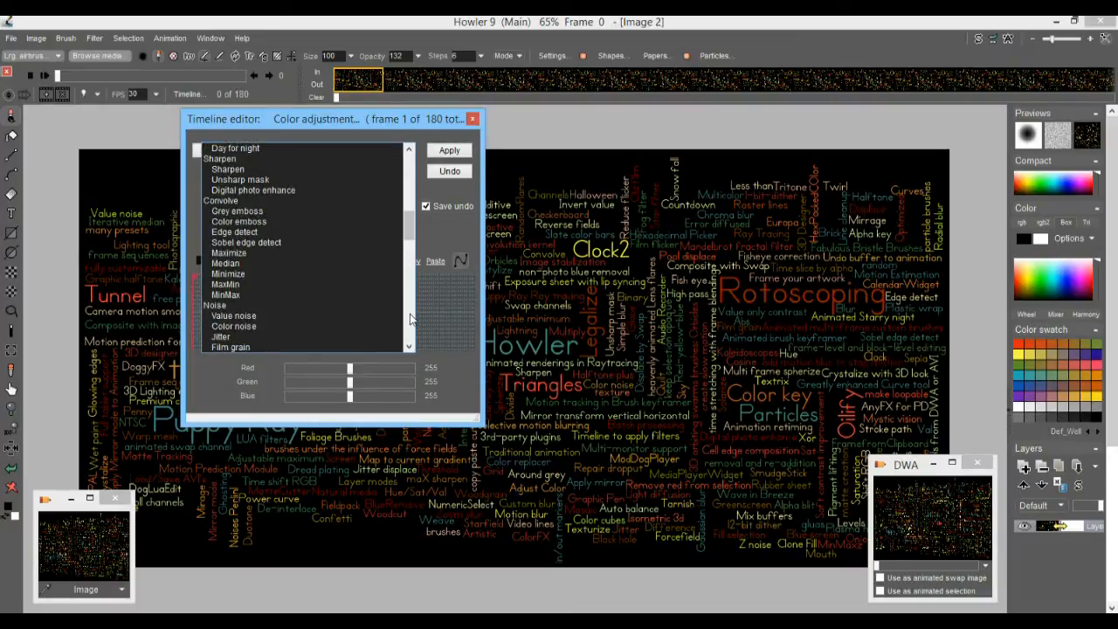
left_click(93, 38)
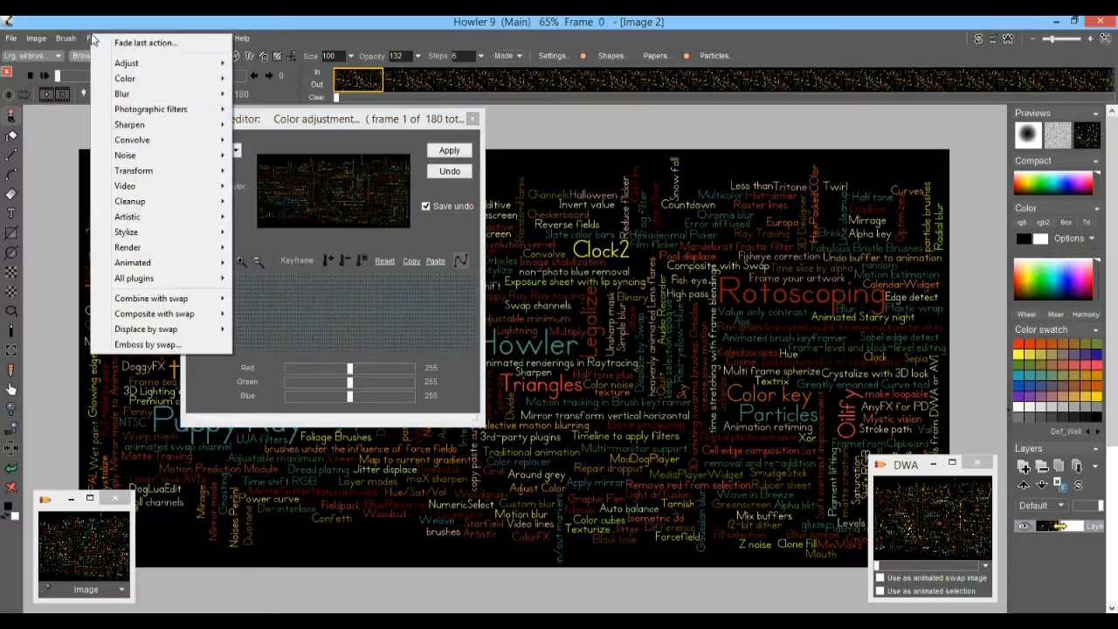
left_click(299, 120)
left_click(215, 150)
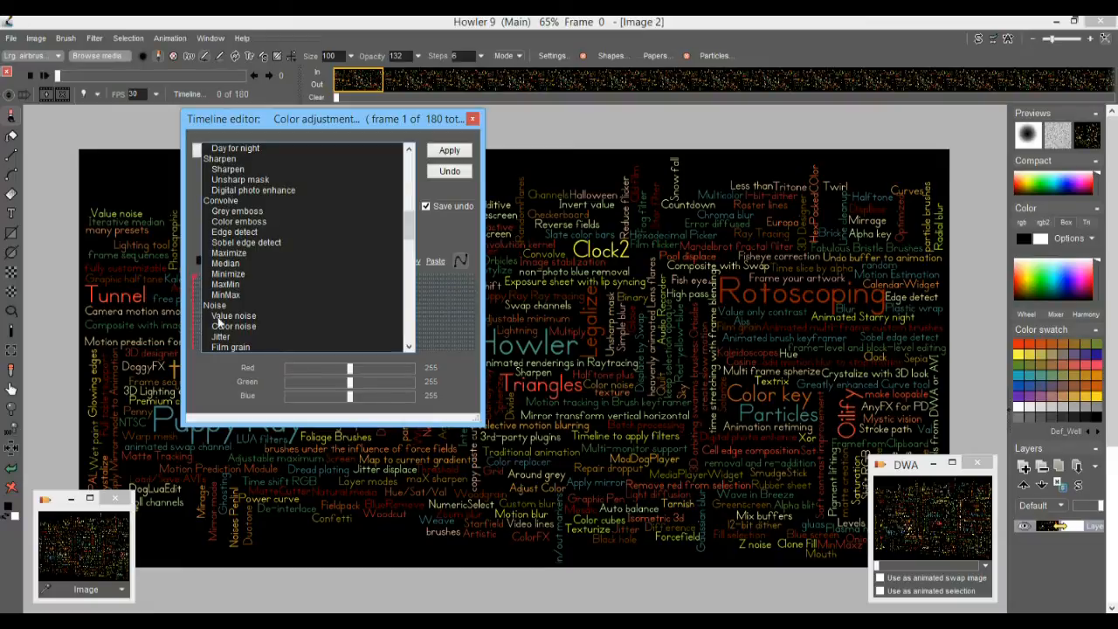
scroll(411, 301, "down", 6)
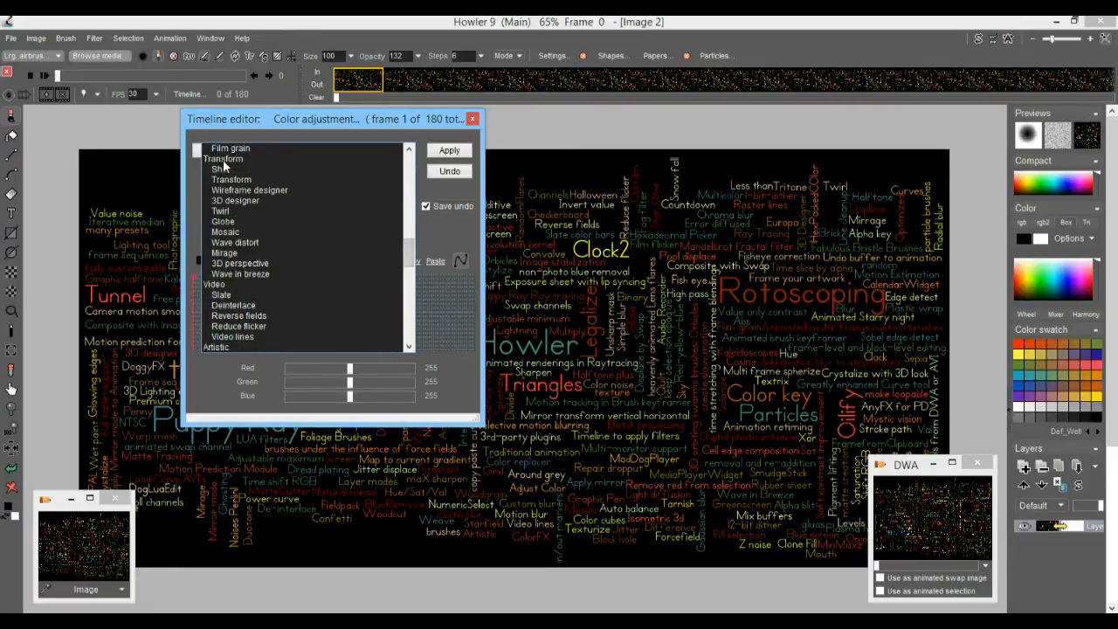
left_click(96, 37)
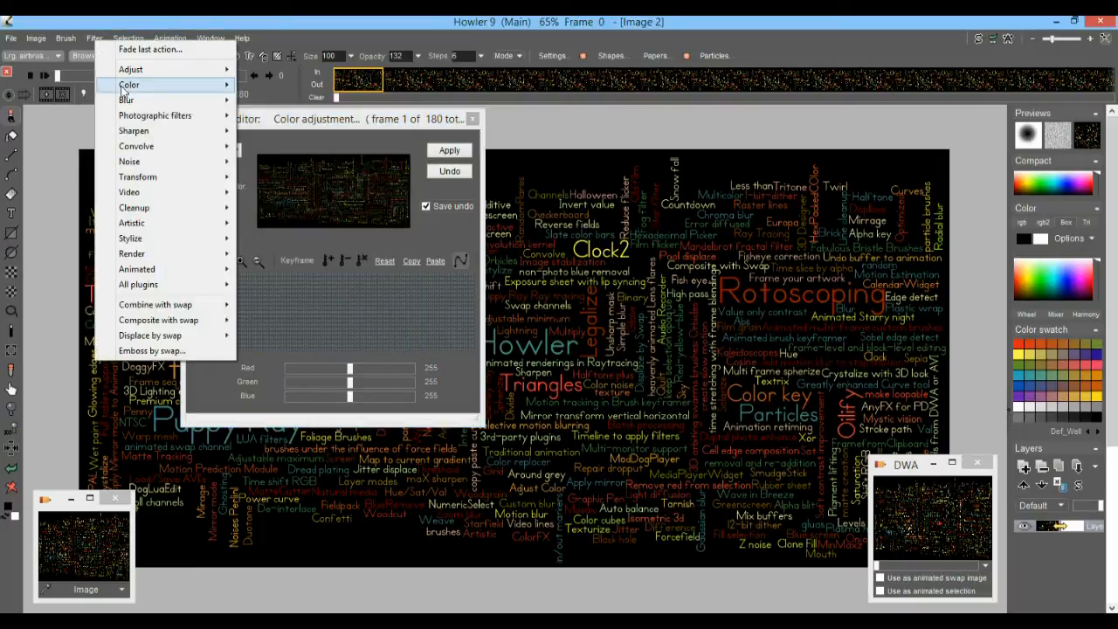
mouse_move(152, 179)
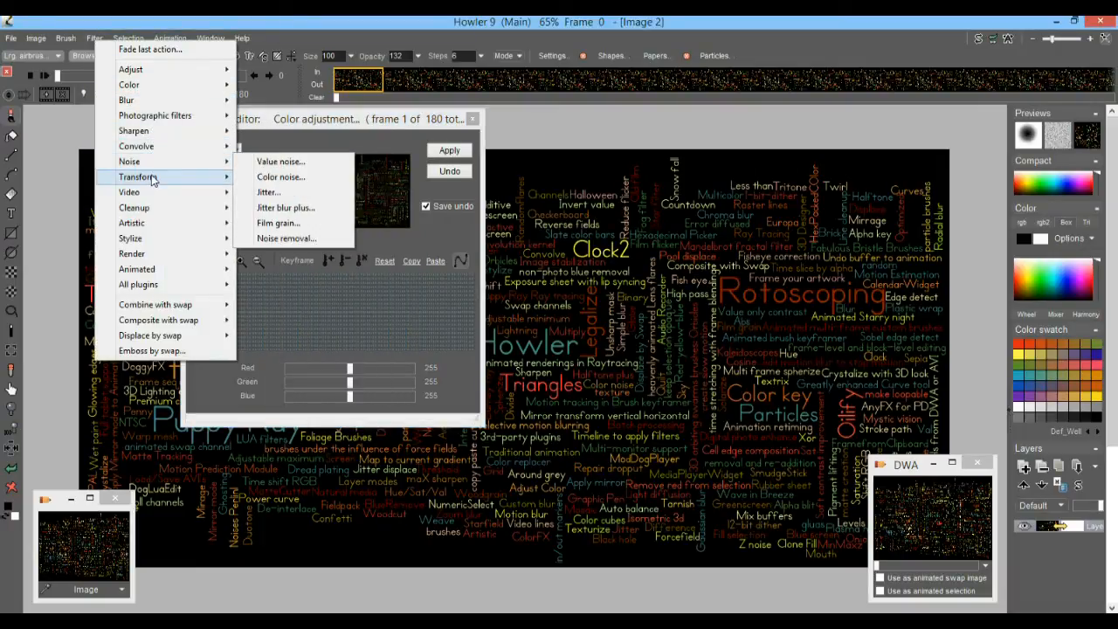
left_click(299, 122)
left_click(214, 153)
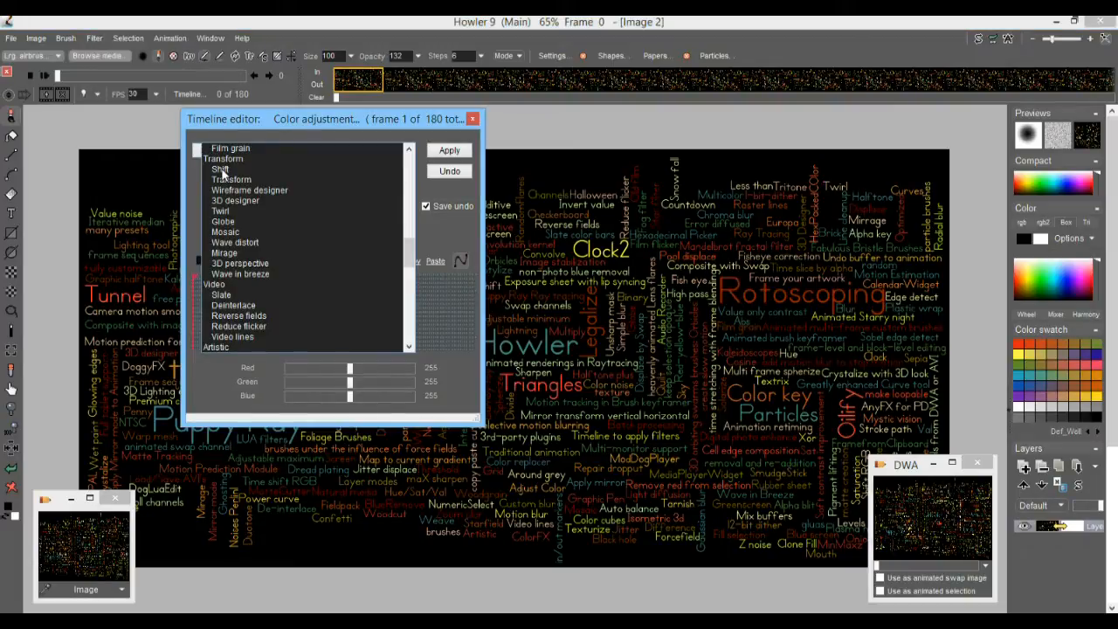
left_click(222, 169)
Try out shift offsets, including Translate x values of -65, -52 and -49, and reset the filter's values
left_click_drag(351, 176, 333, 191)
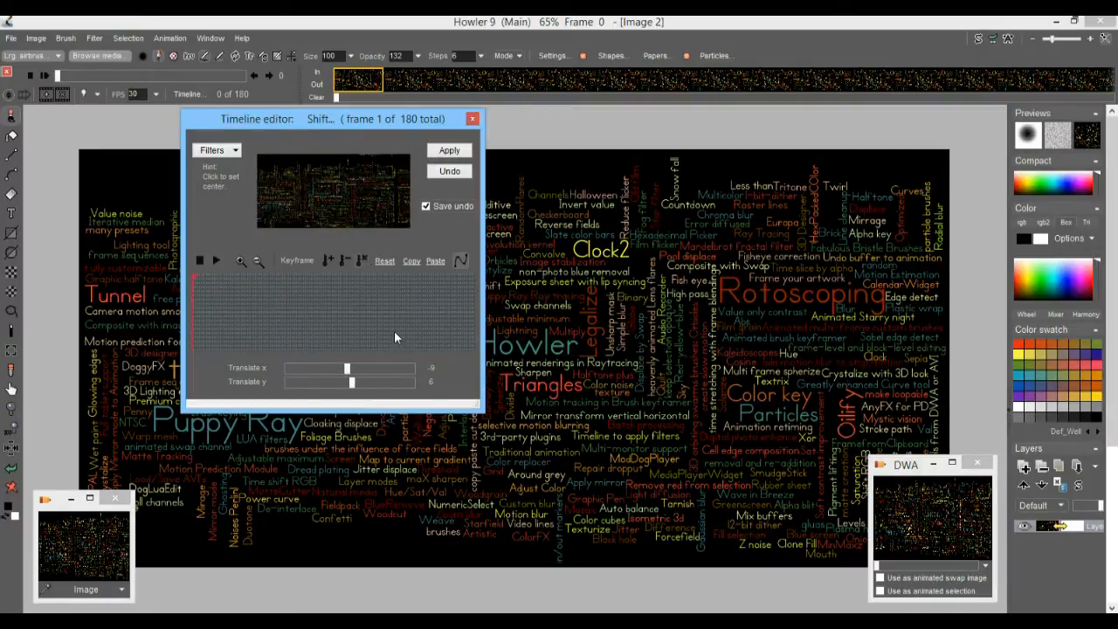
left_click(382, 260)
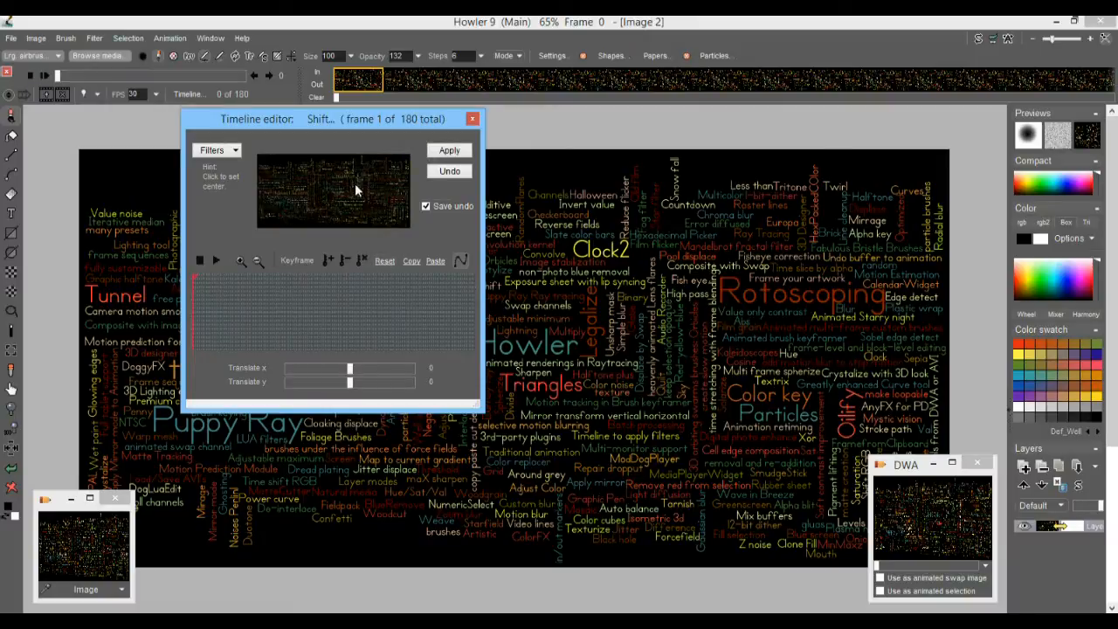
left_click_drag(350, 367, 382, 374)
left_click_drag(381, 376, 330, 376)
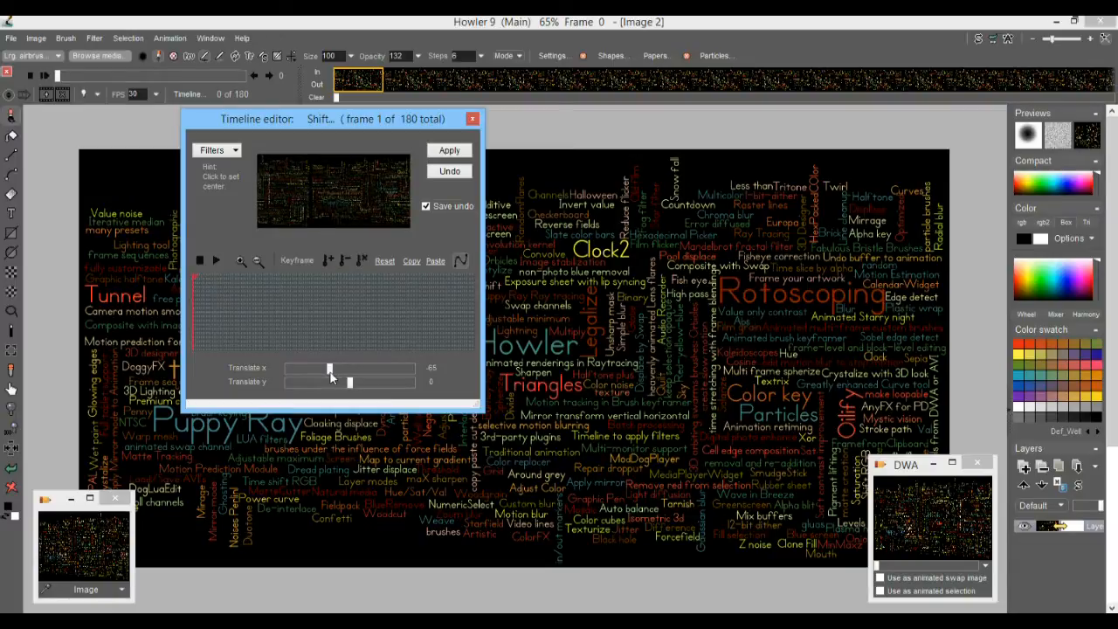
left_click_drag(330, 376, 334, 375)
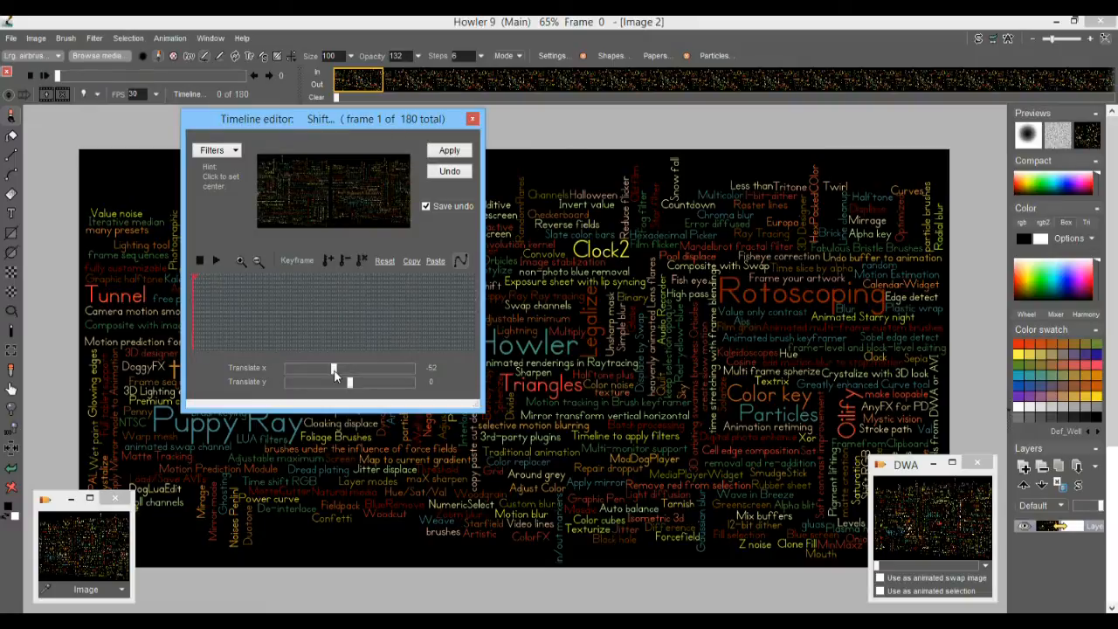
left_click_drag(335, 376, 336, 376)
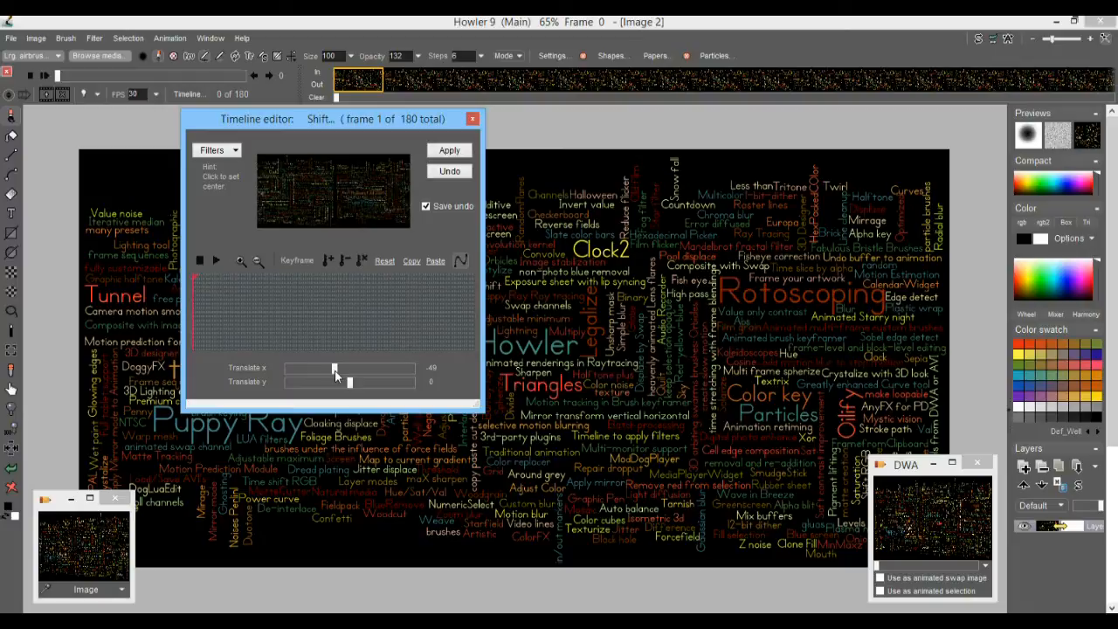
left_click_drag(336, 375, 334, 376)
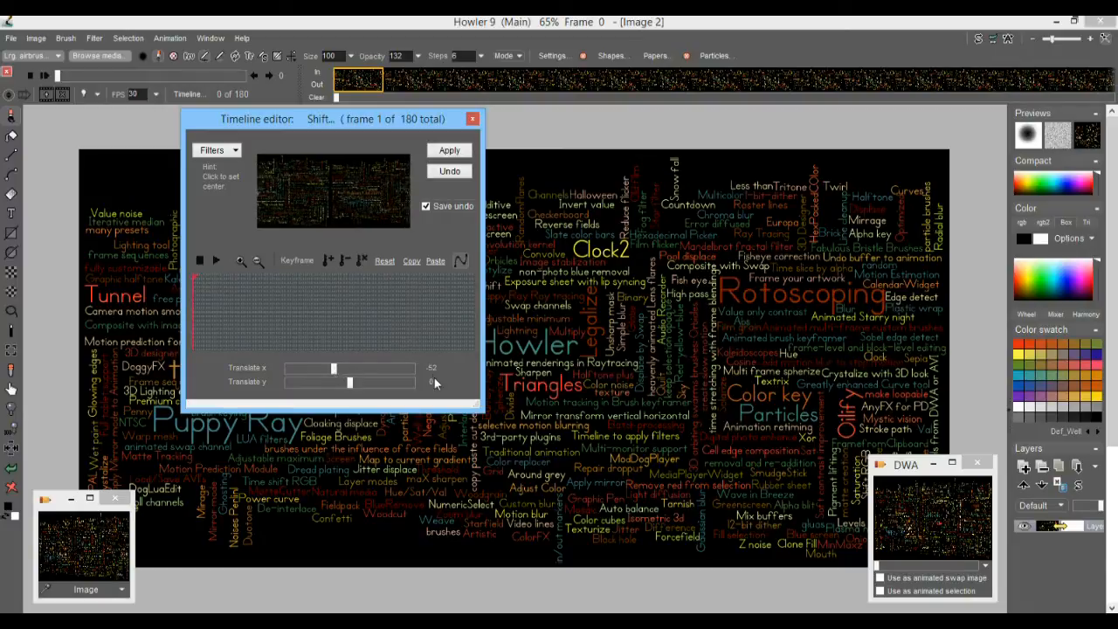
left_click_drag(335, 372, 352, 370)
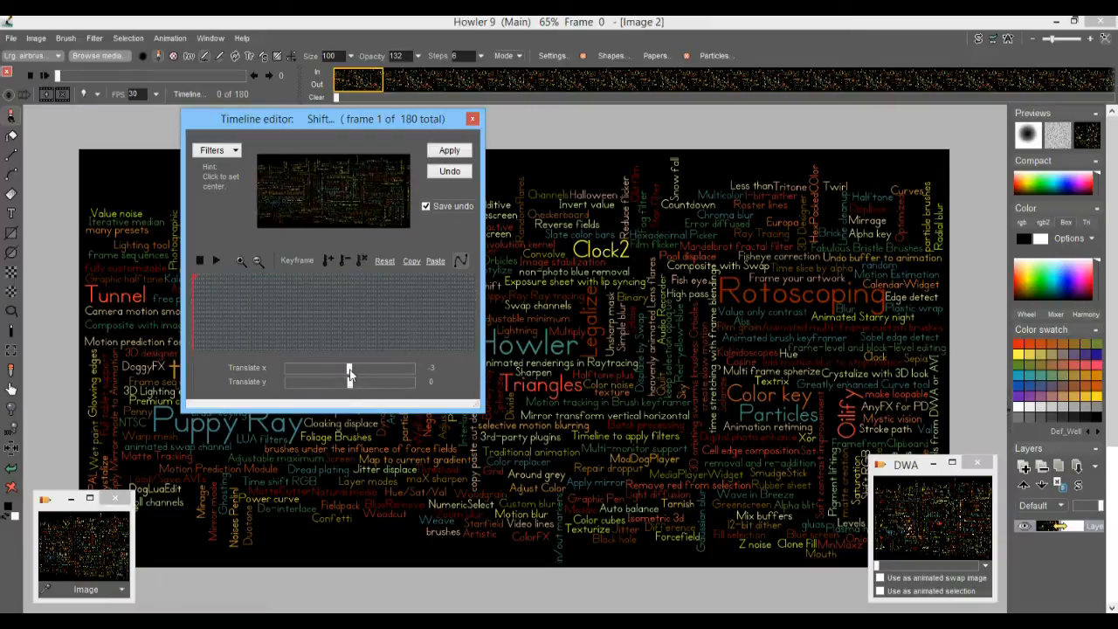
left_click(384, 260)
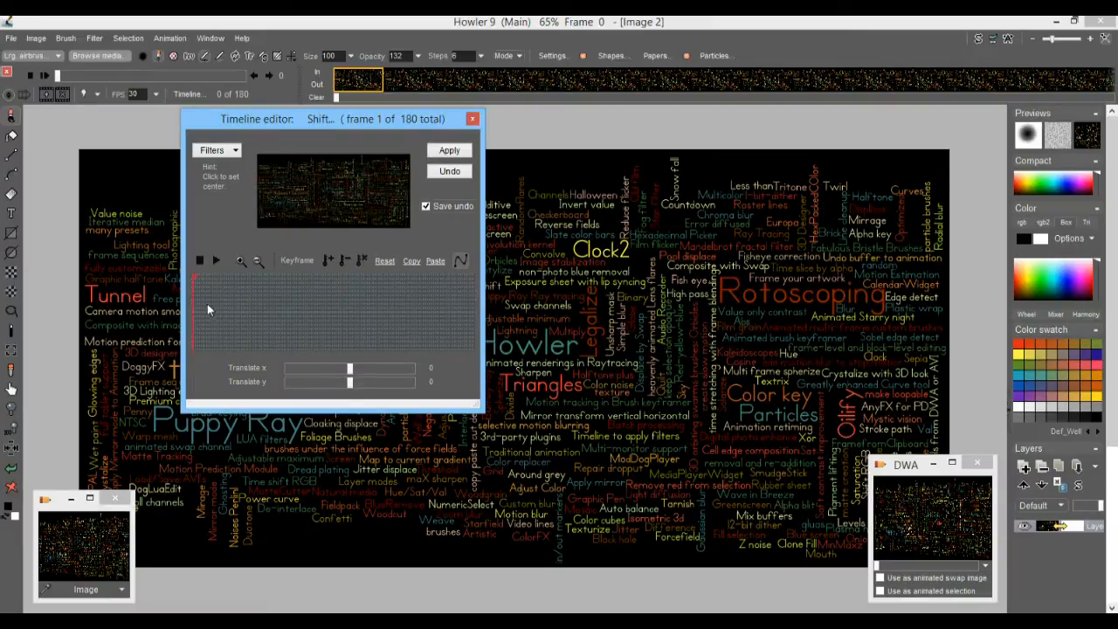
Create a keyframe with zero shift at frame 1, widen the timeline editor and go to frame 180
left_click(329, 260)
left_click_drag(480, 343, 993, 344)
left_click(853, 290)
left_click_drag(877, 293, 993, 294)
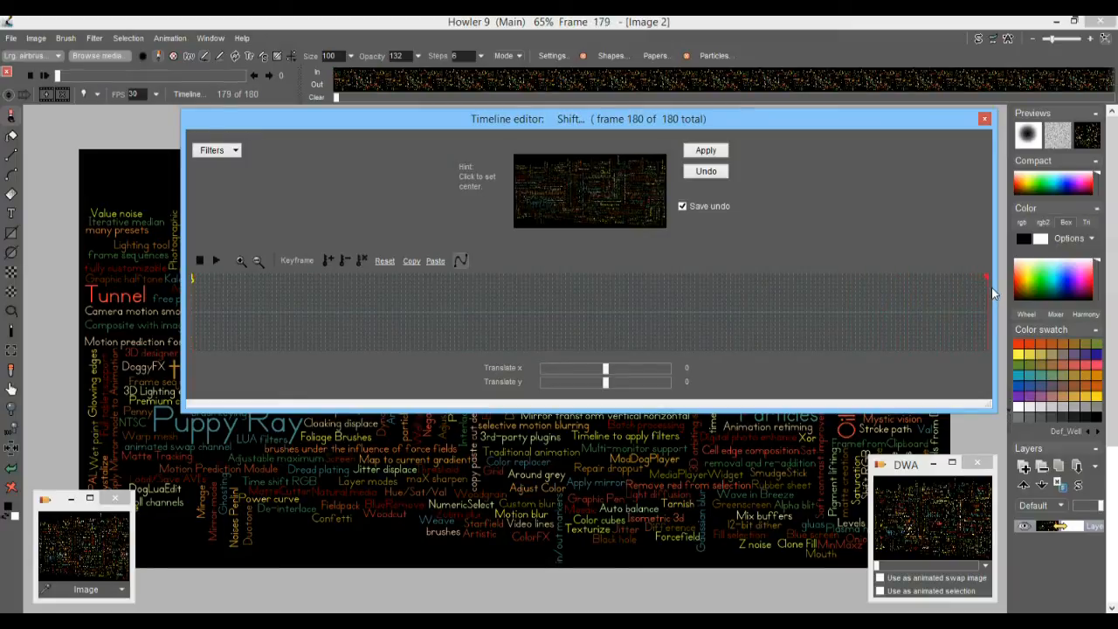
Create a keyframe with Translate x at 100 on frame 180 and make the interpolation between the keyframes linear
left_click_drag(609, 368, 638, 371)
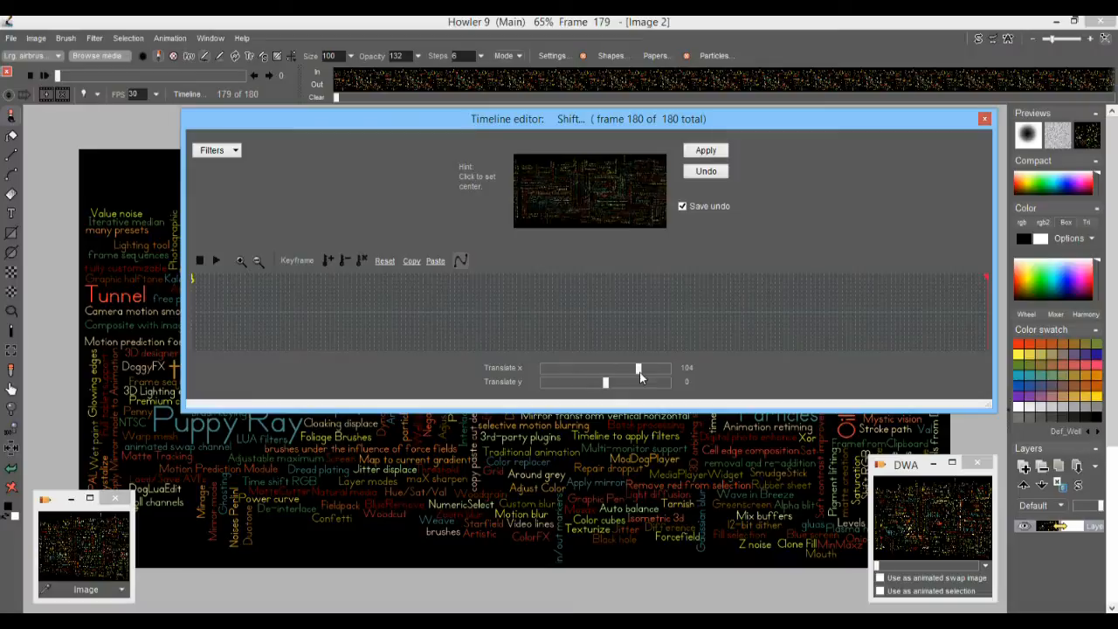
left_click(328, 261)
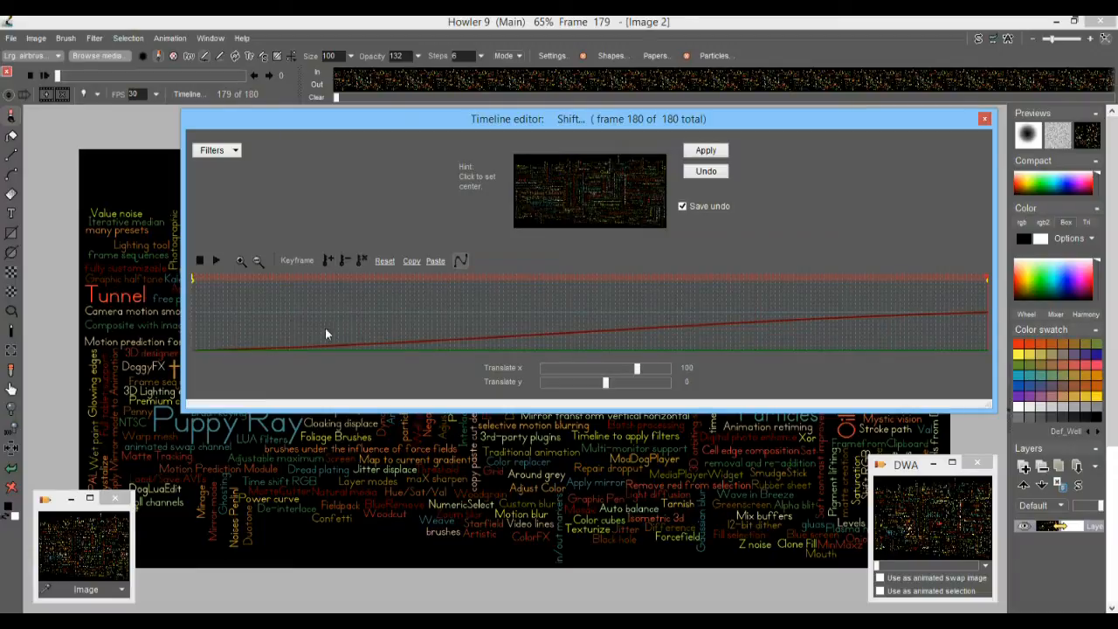
left_click(460, 261)
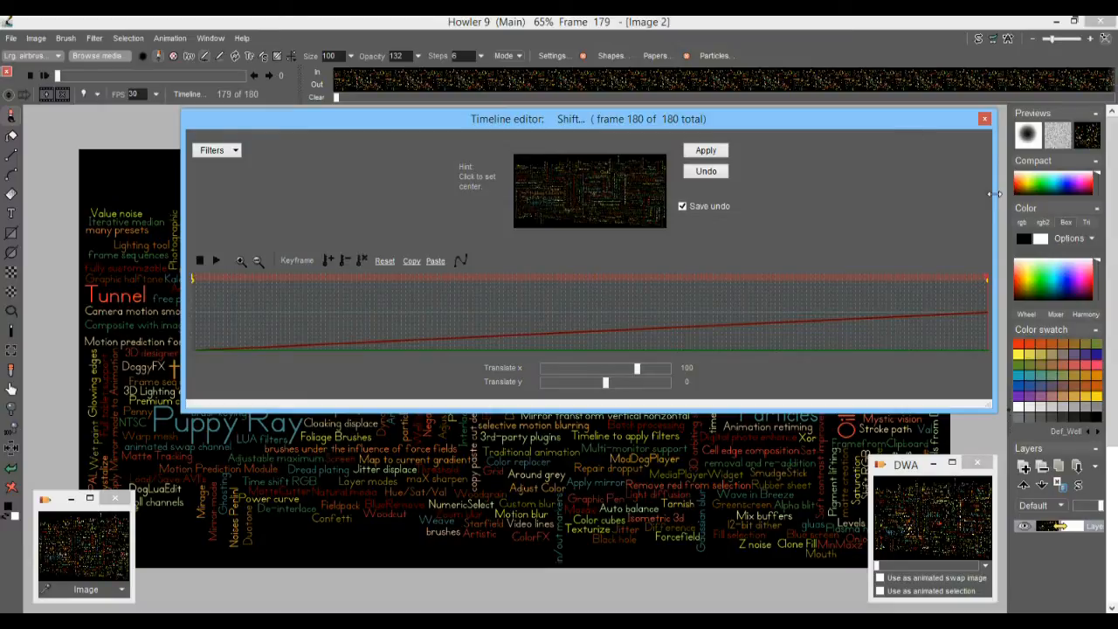
Narrow the timeline editor, move it aside and apply the Shift filter to the animation
left_click_drag(993, 199, 494, 199)
left_click_drag(370, 119, 226, 127)
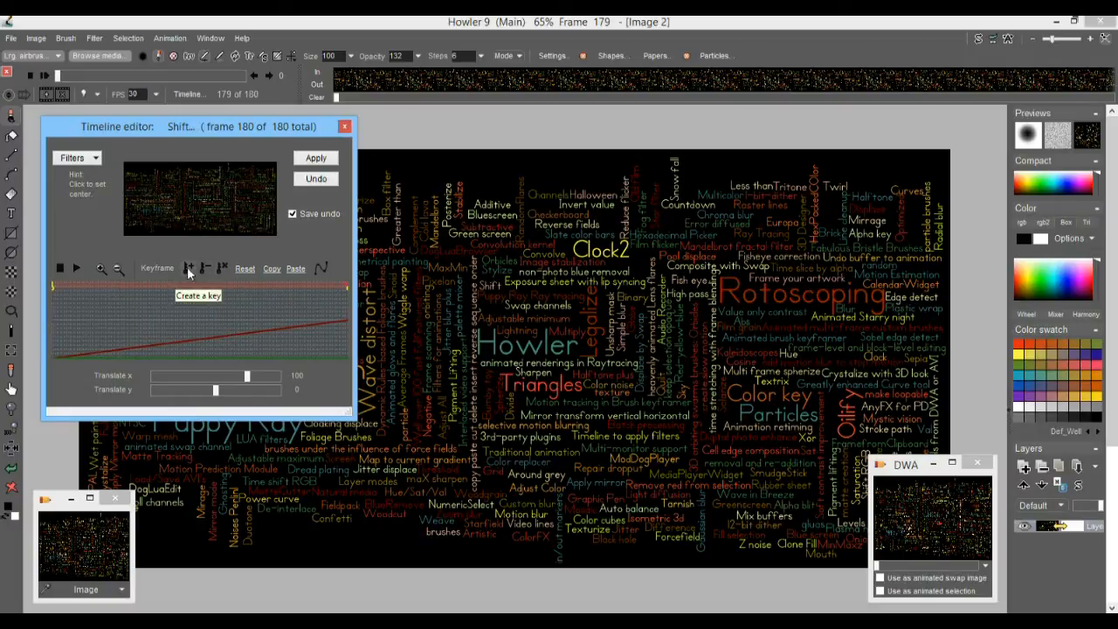
left_click(315, 160)
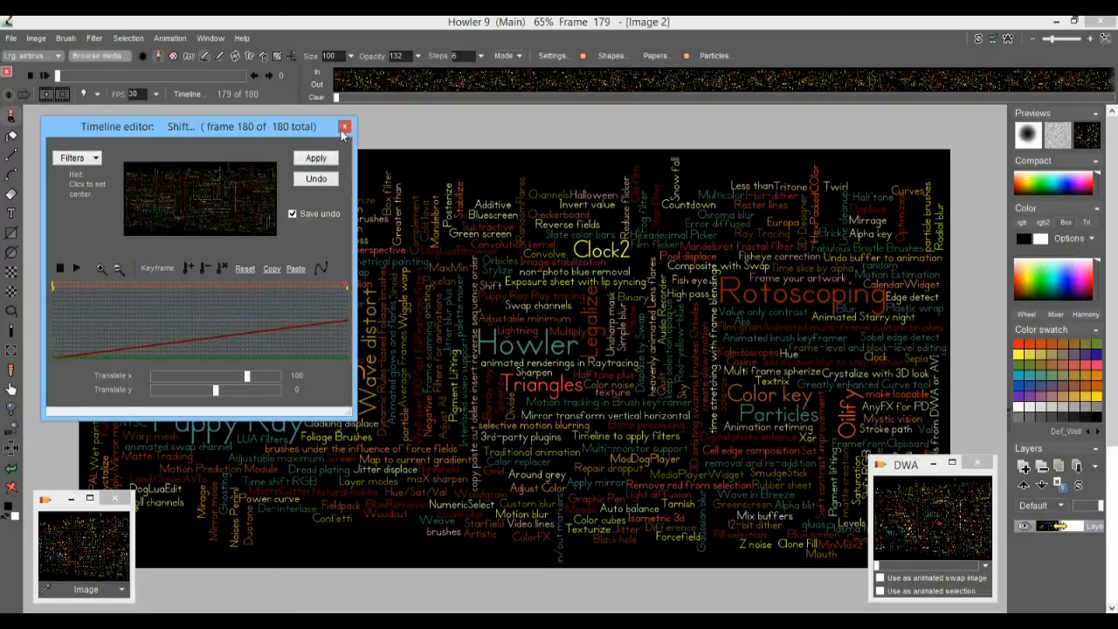
Play the shifted animation, close the timeline editor and scrub to frame 59
left_click(78, 269)
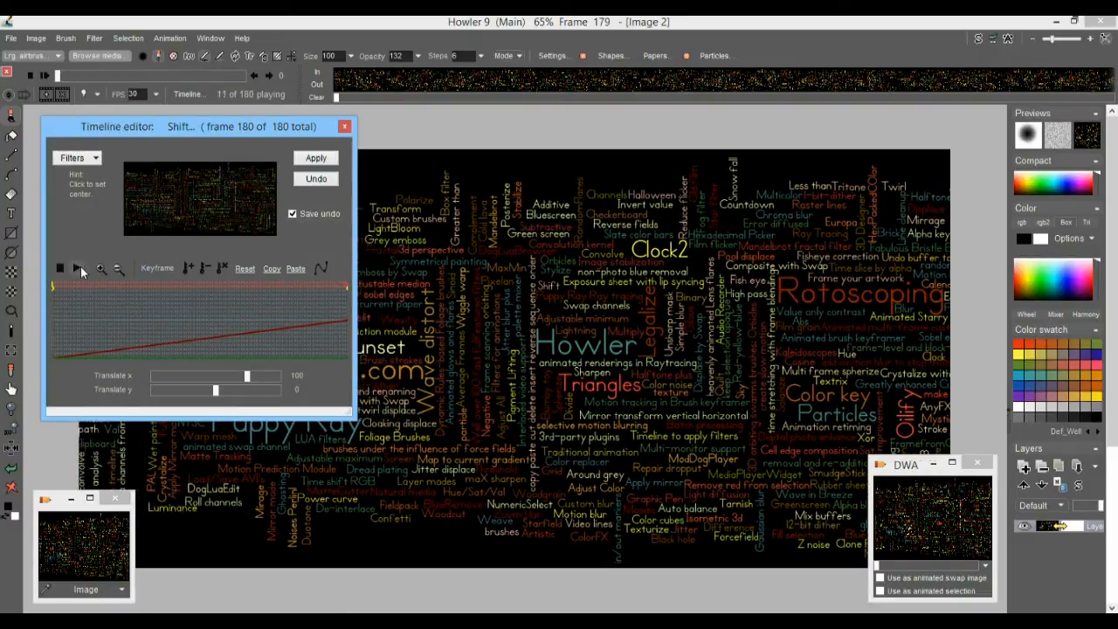
left_click(344, 126)
left_click_drag(100, 76, 119, 76)
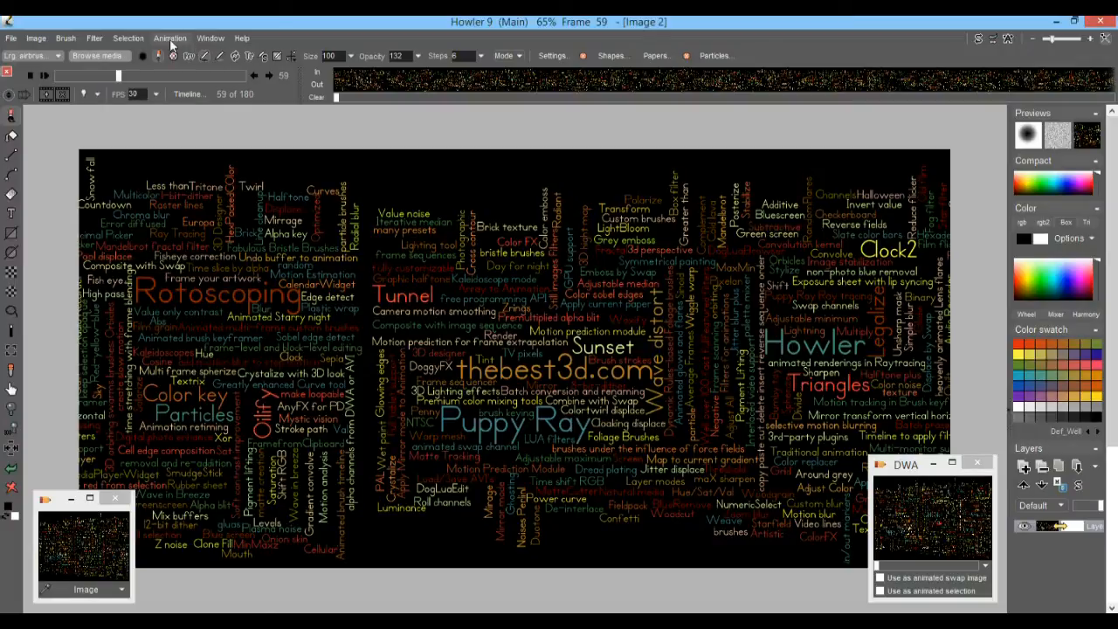
Store the shifted animation to disc
left_click(170, 37)
mouse_move(222, 98)
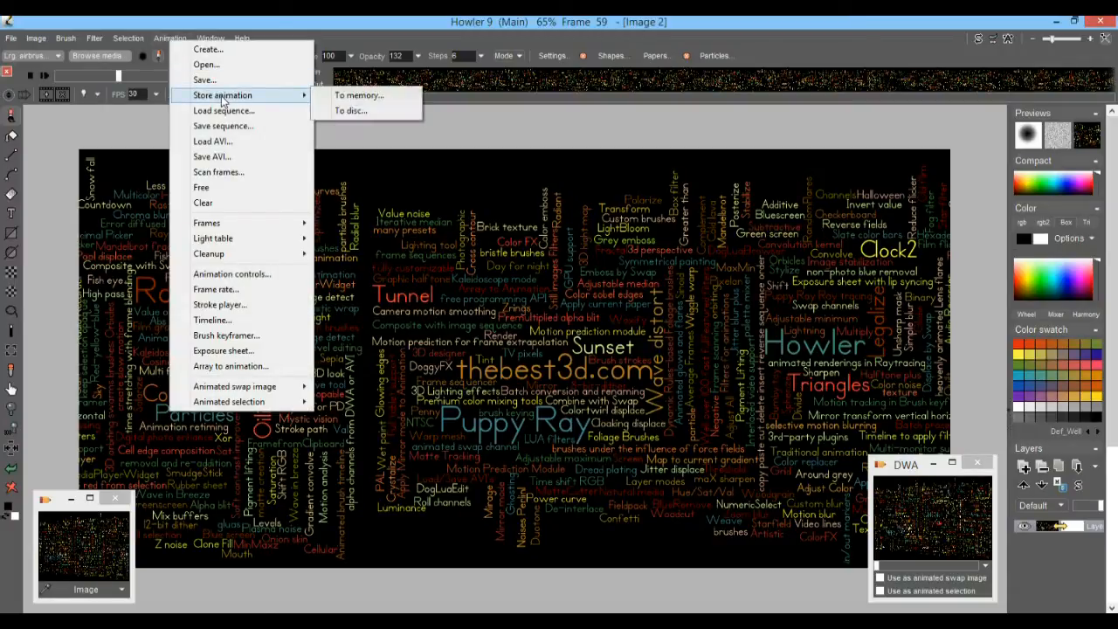
left_click(356, 110)
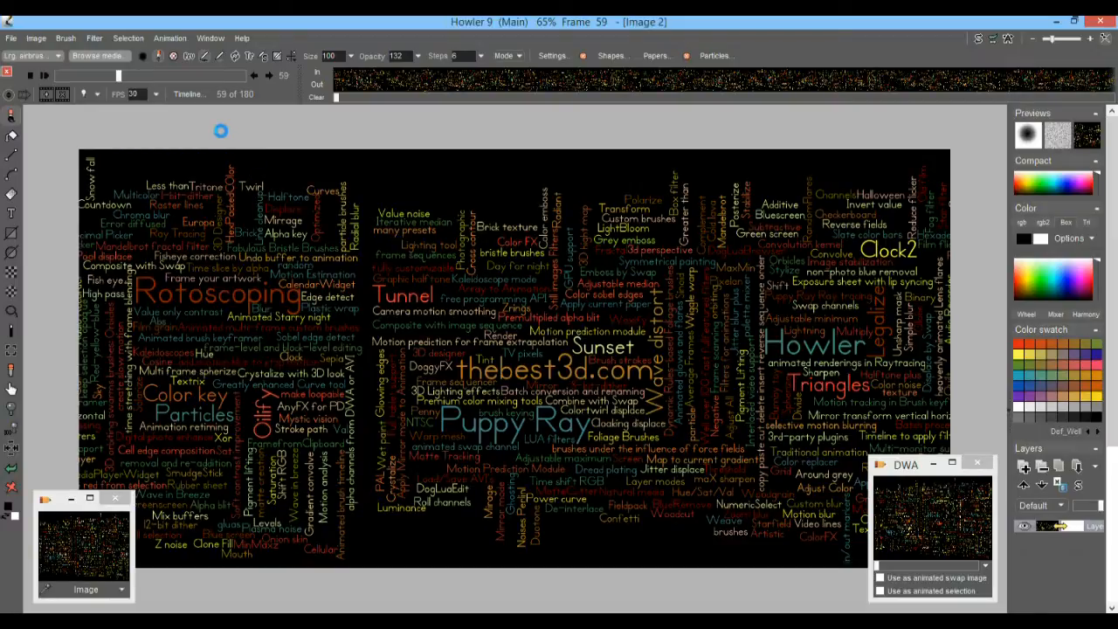
Start the Spherize transform filter on the frame, move its dialog off the sphere and reduce the sphere's size slightly
left_click(93, 37)
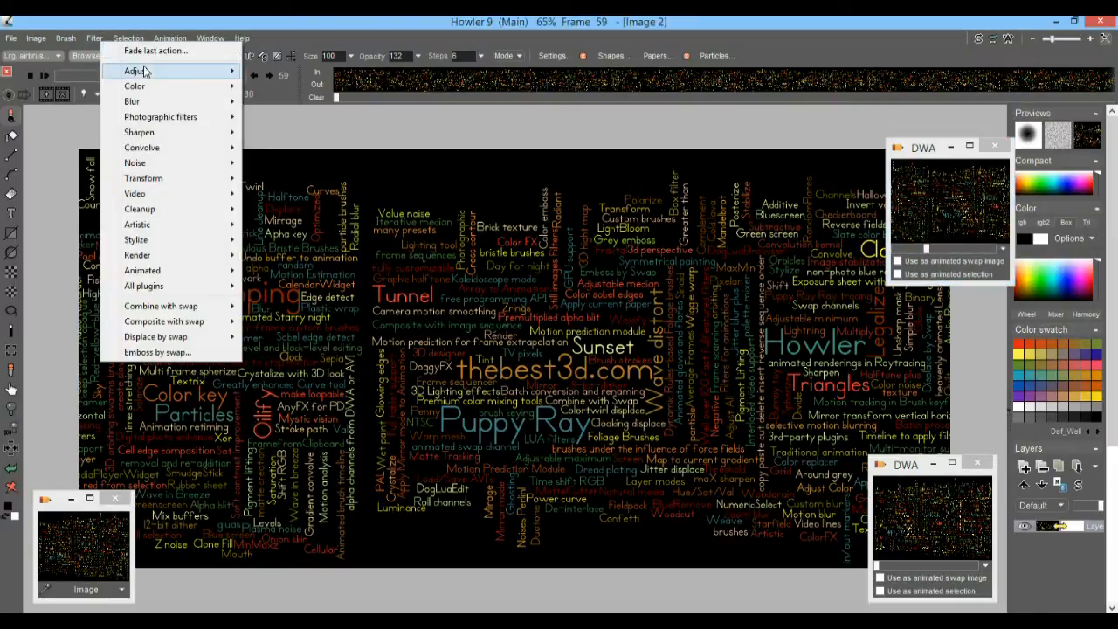
mouse_move(144, 93)
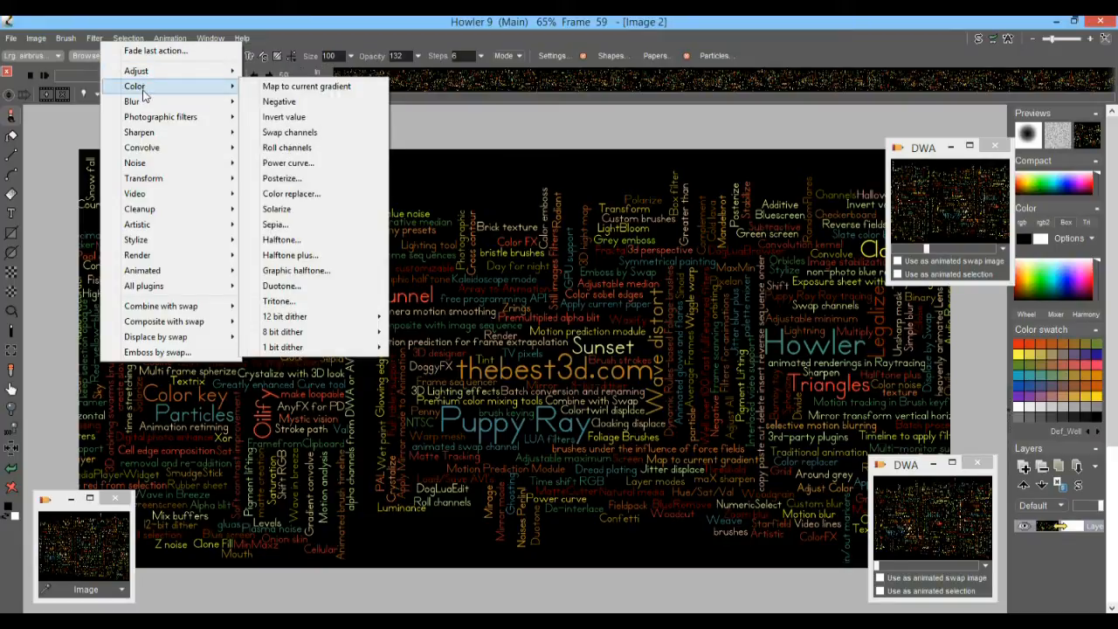
mouse_move(145, 182)
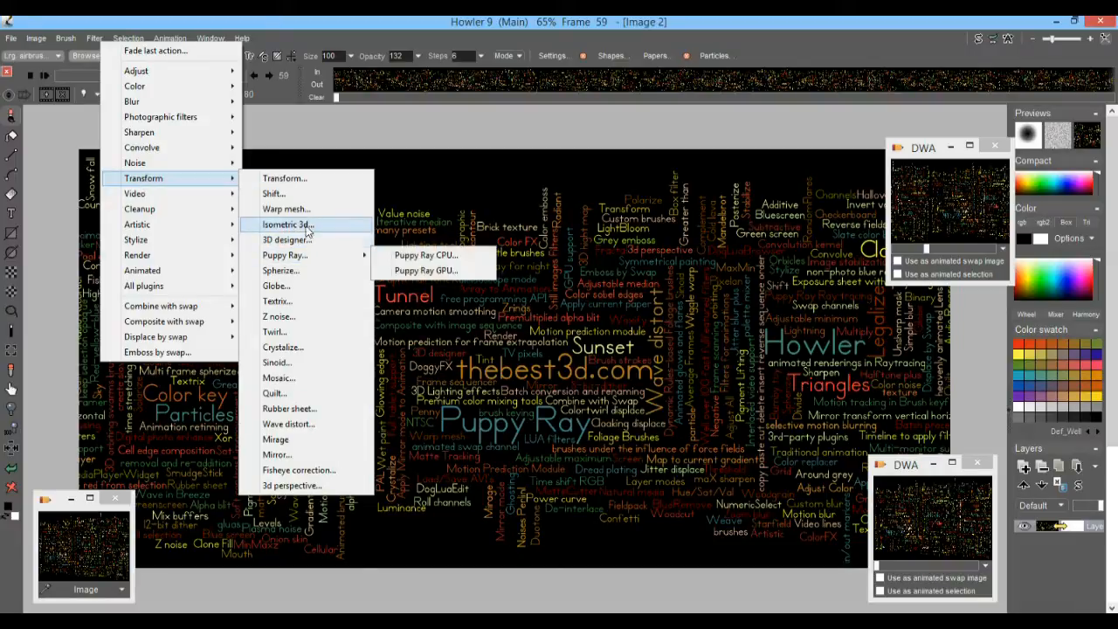
left_click(297, 271)
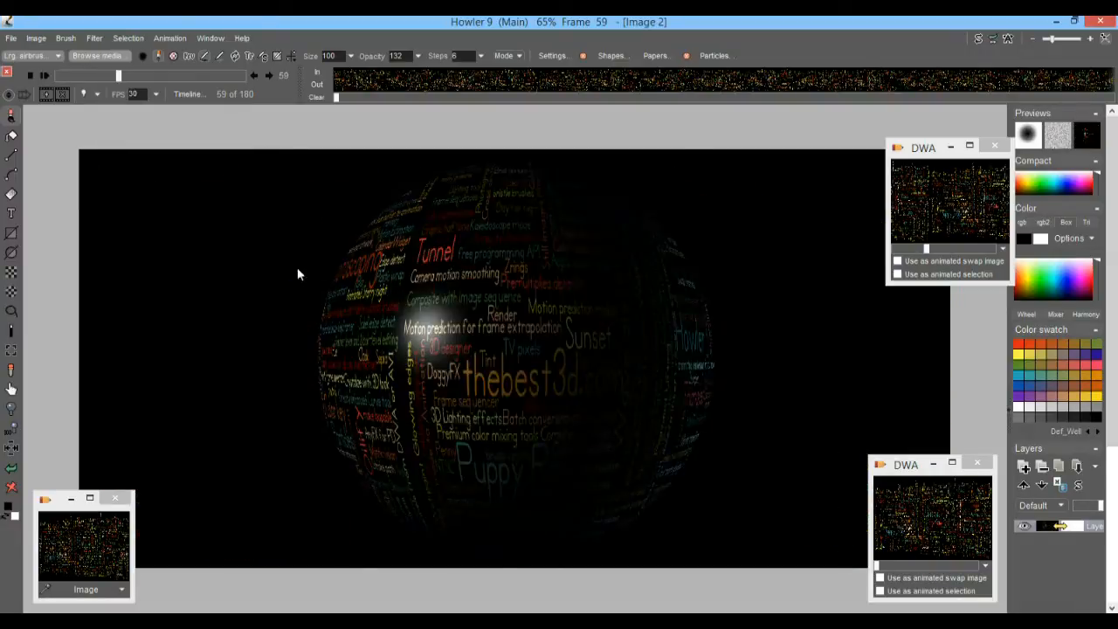
left_click_drag(510, 161, 830, 164)
mouse_move(852, 347)
left_mouse_down()
mouse_move(827, 348)
mouse_move(854, 351)
left_mouse_up()
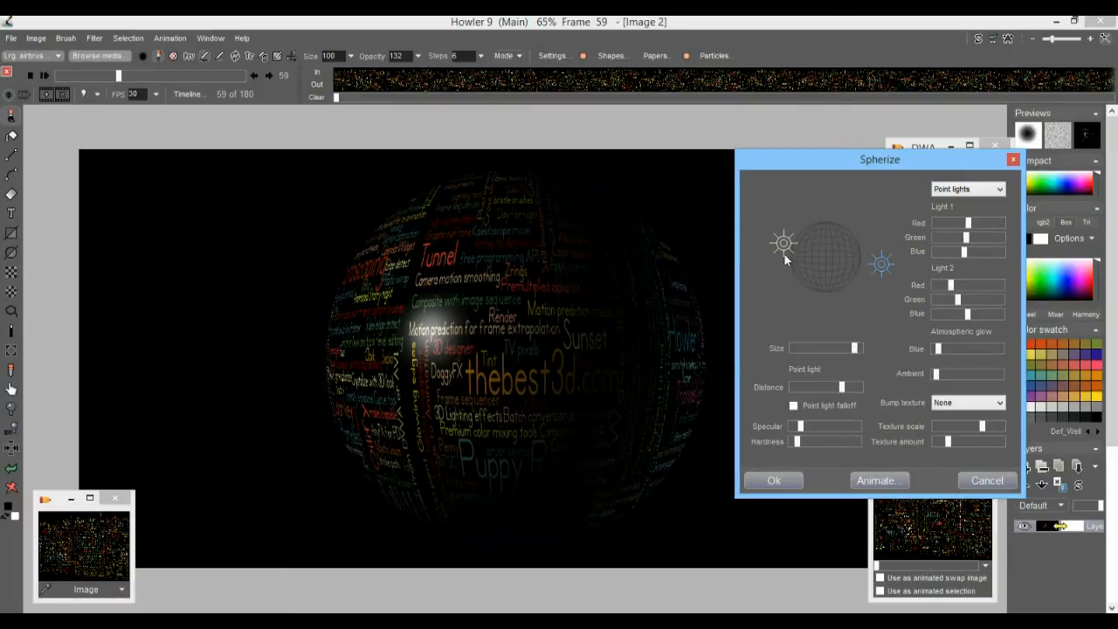
Move both point lights to the centre of the sphere so they light it from the front
left_click_drag(782, 242, 810, 249)
left_click_drag(880, 265, 826, 264)
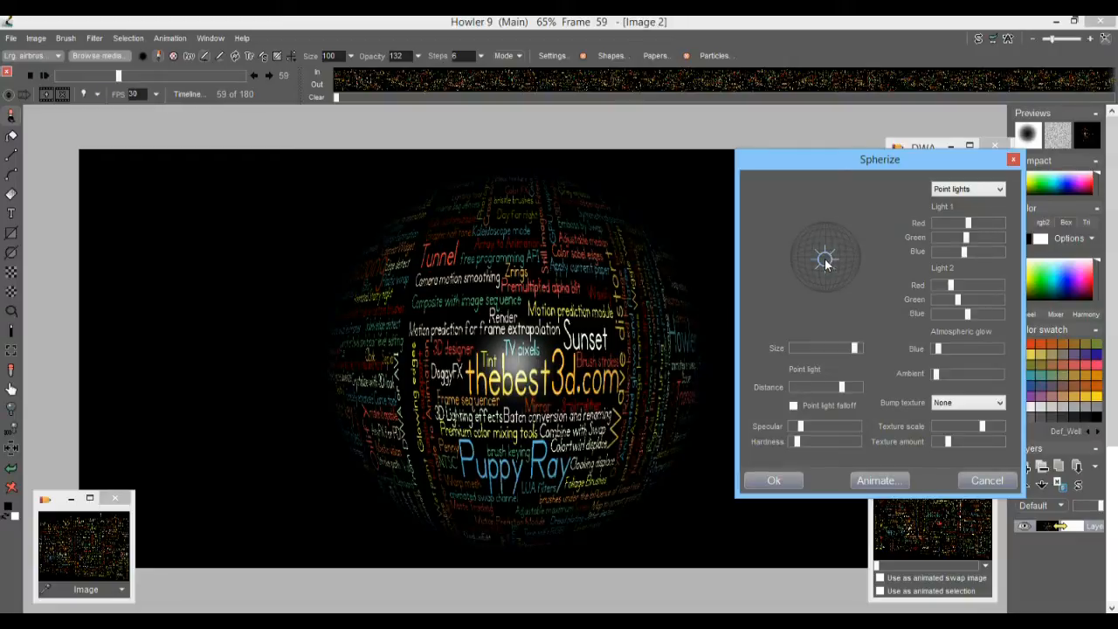
left_click_drag(828, 261, 826, 257)
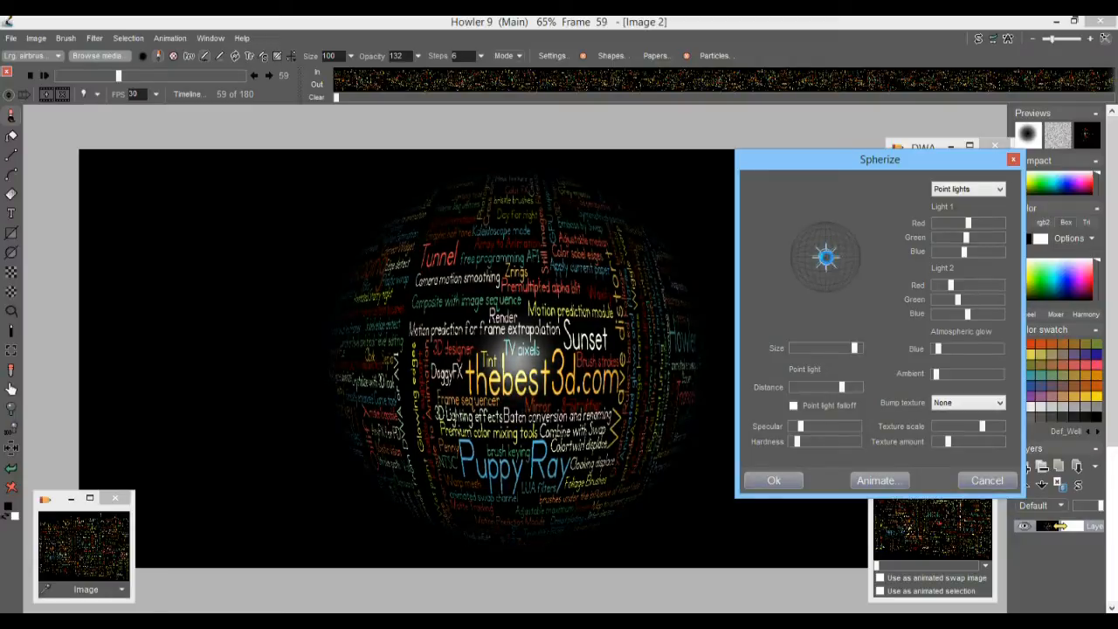
Set the red, green and blue levels of both point lights to maximum so they shine white
left_click_drag(979, 232, 1000, 221)
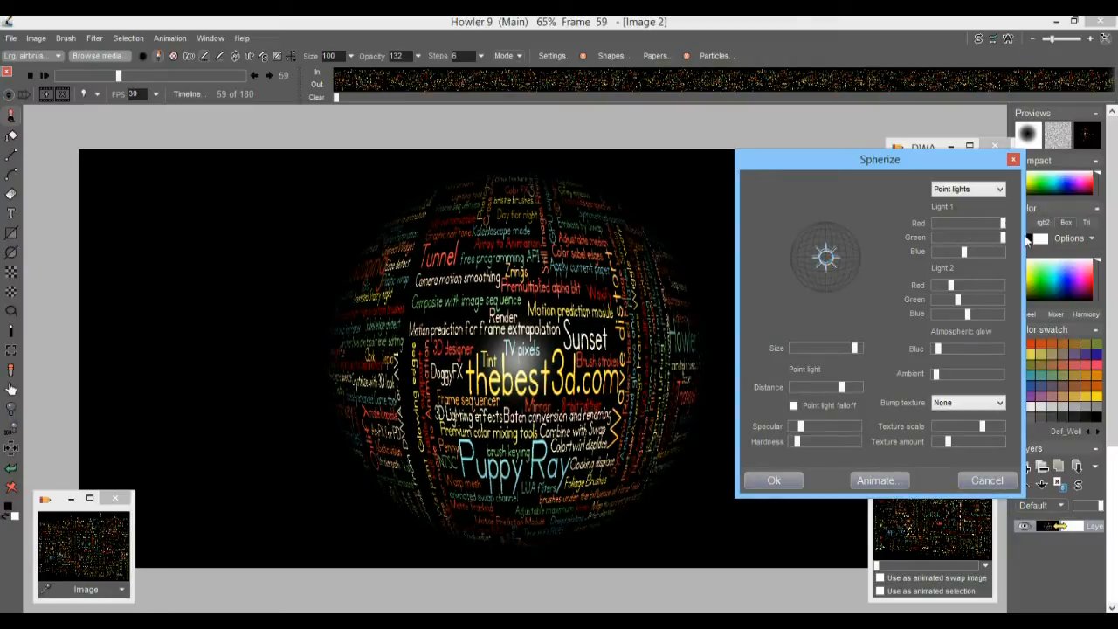
left_click_drag(951, 285, 906, 347)
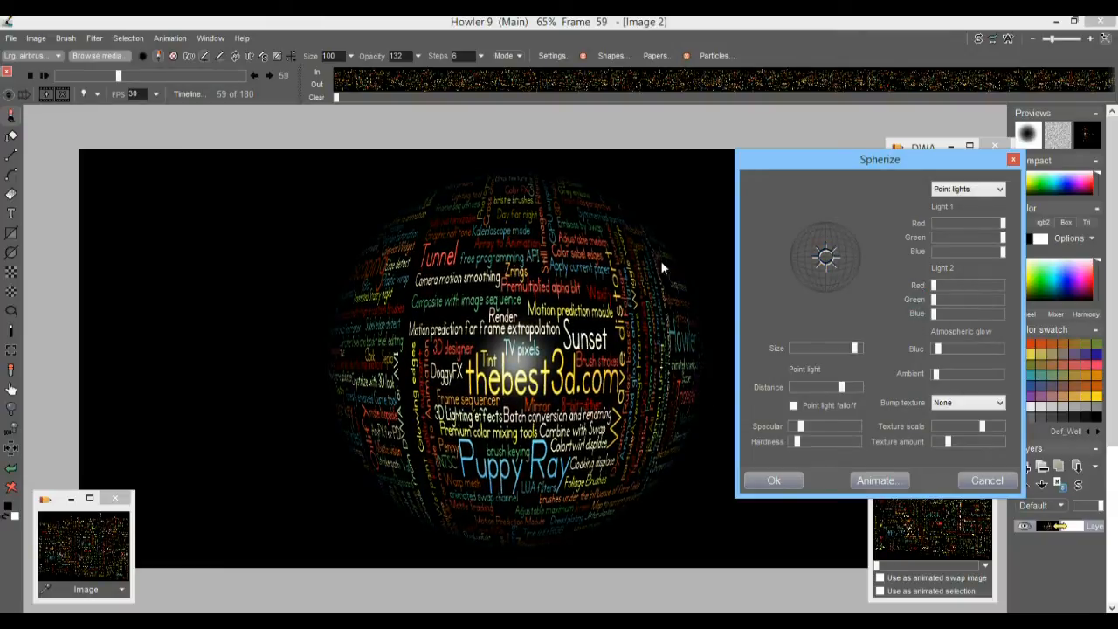
left_click_drag(996, 284, 1011, 314)
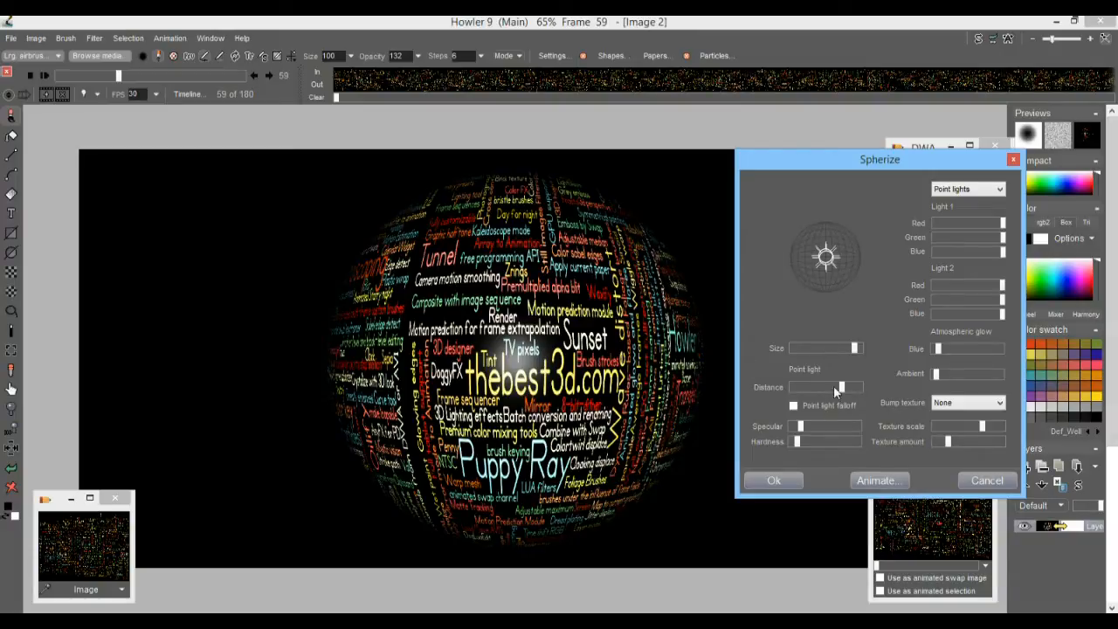
Reduce the sphere's specular to zero, set hardness to about the middle and slightly increase the point light distance
left_click_drag(811, 424, 762, 435)
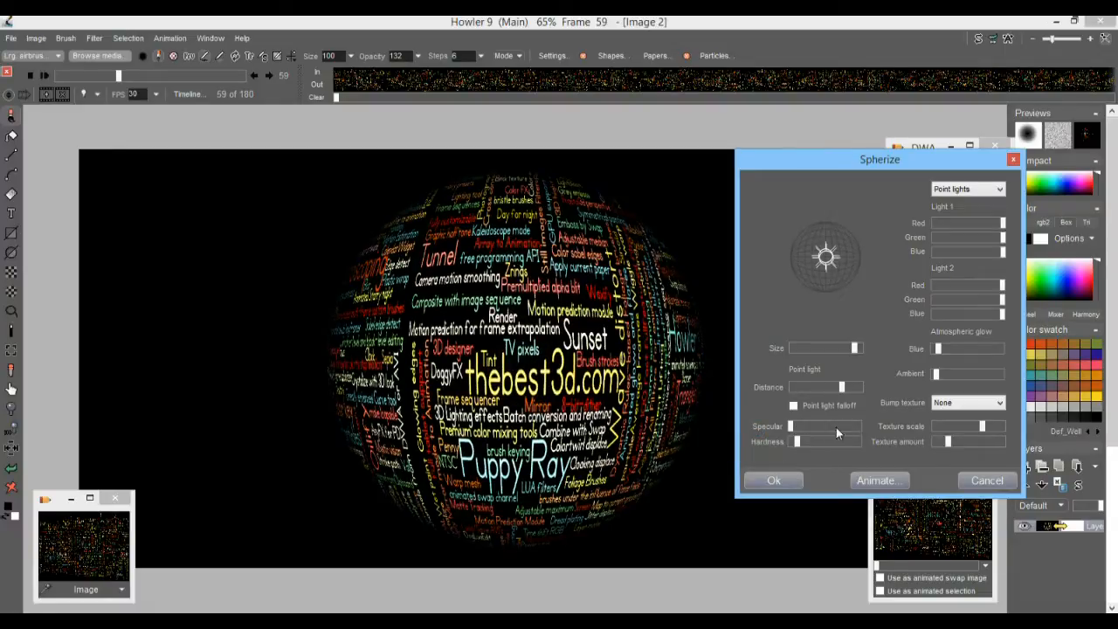
left_click_drag(819, 426, 858, 425)
left_click_drag(796, 441, 864, 443)
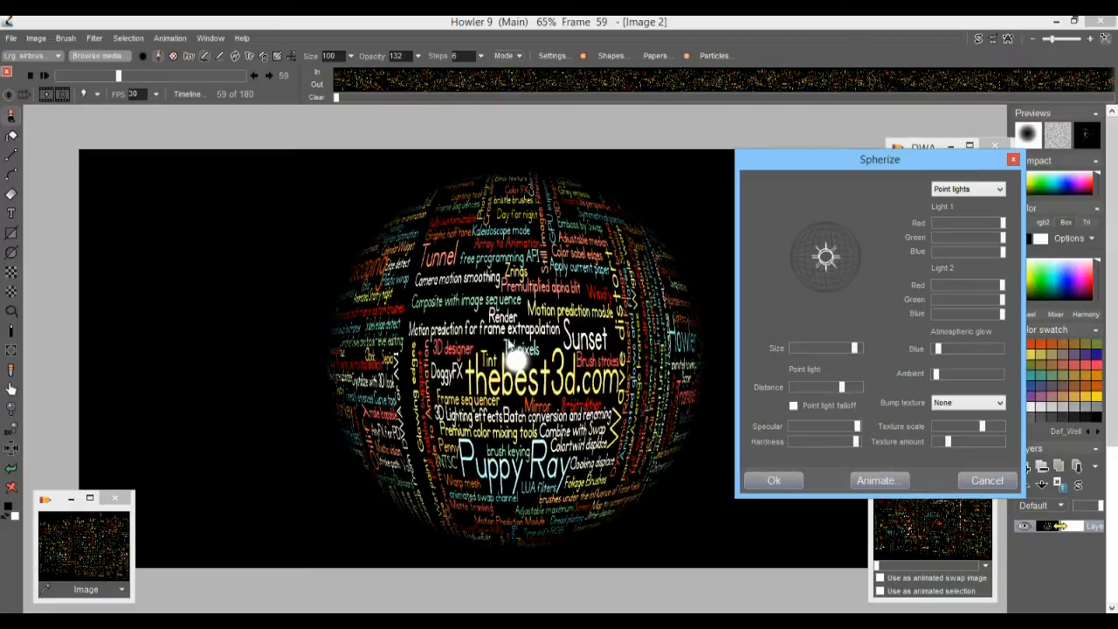
left_click_drag(836, 441, 720, 459)
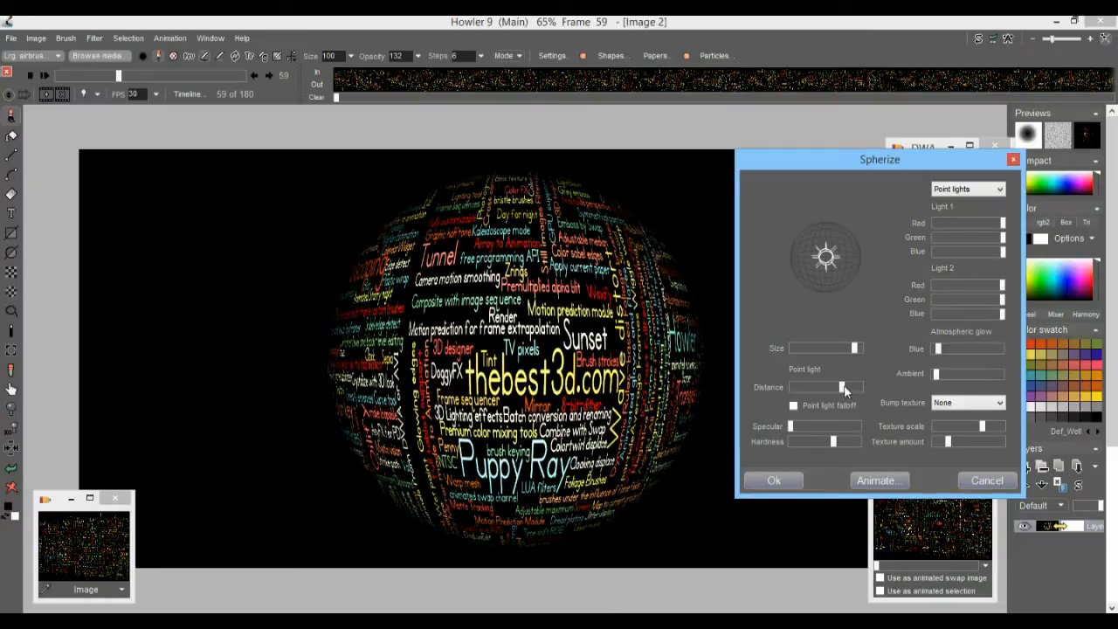
mouse_move(841, 390)
left_mouse_down()
mouse_move(790, 398)
mouse_move(872, 389)
mouse_move(785, 387)
mouse_move(851, 400)
left_mouse_up()
Try a strong blue atmospheric glow around the sphere, and reduce both the glow and the ambient light to zero
left_click_drag(945, 351, 952, 352)
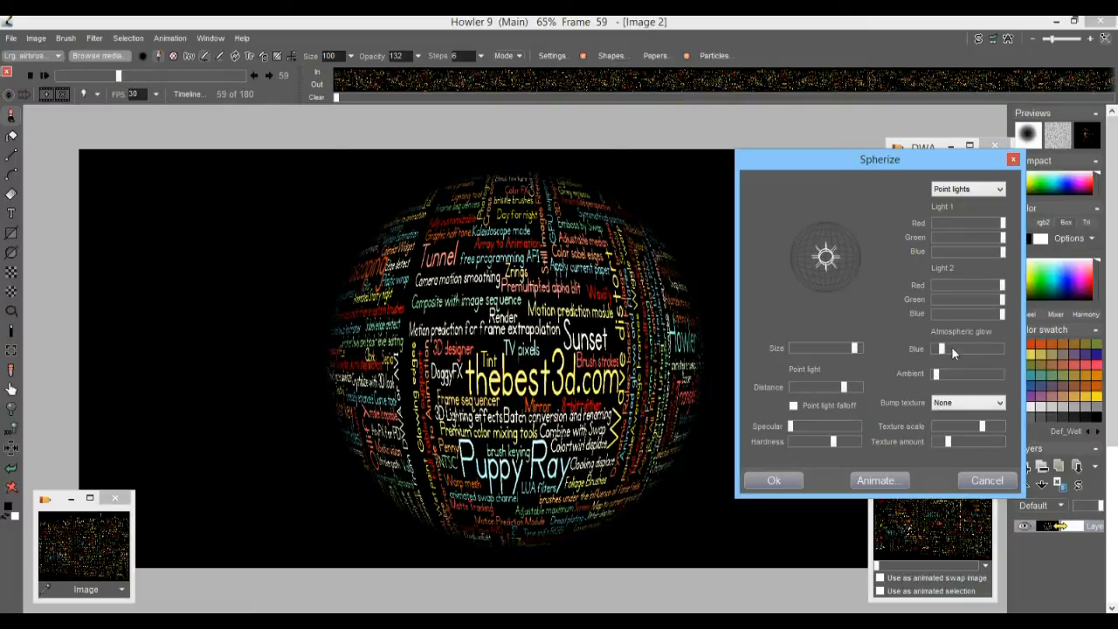
left_click_drag(1001, 363, 996, 370)
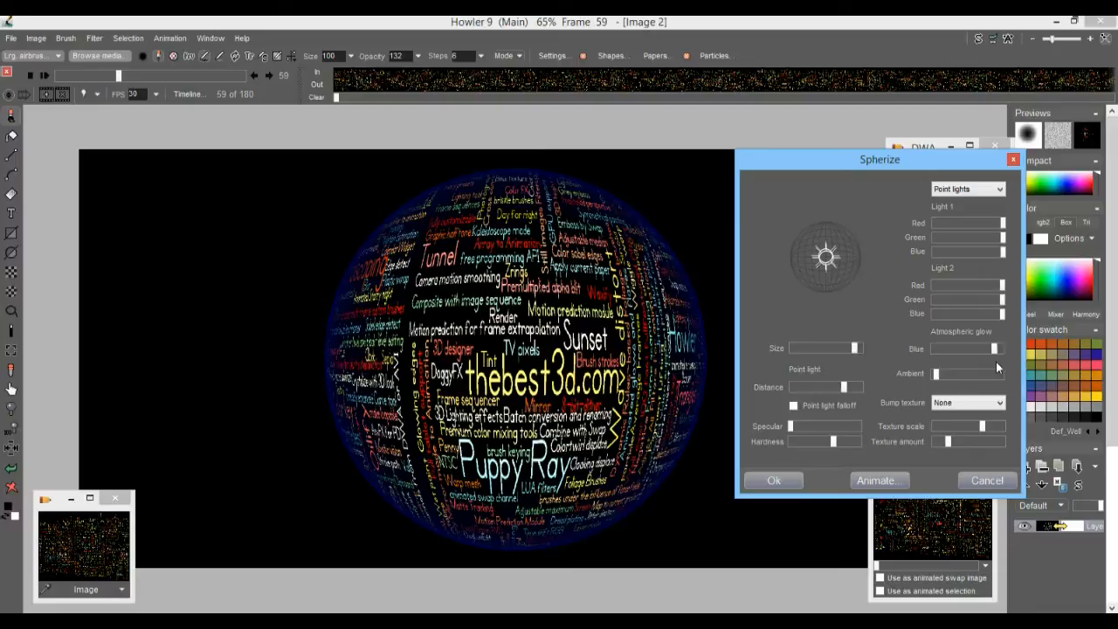
left_click_drag(956, 369, 931, 389)
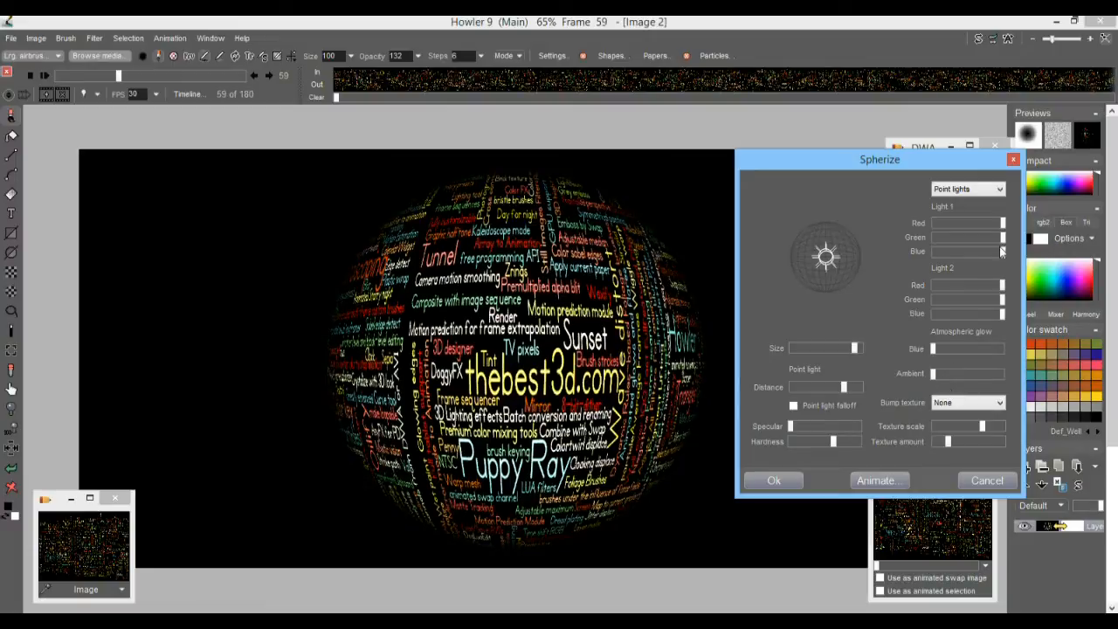
Dim Light 2 to a weak blue, with red at zero, green near zero and blue low
left_click_drag(1001, 286, 948, 306)
left_click(948, 313)
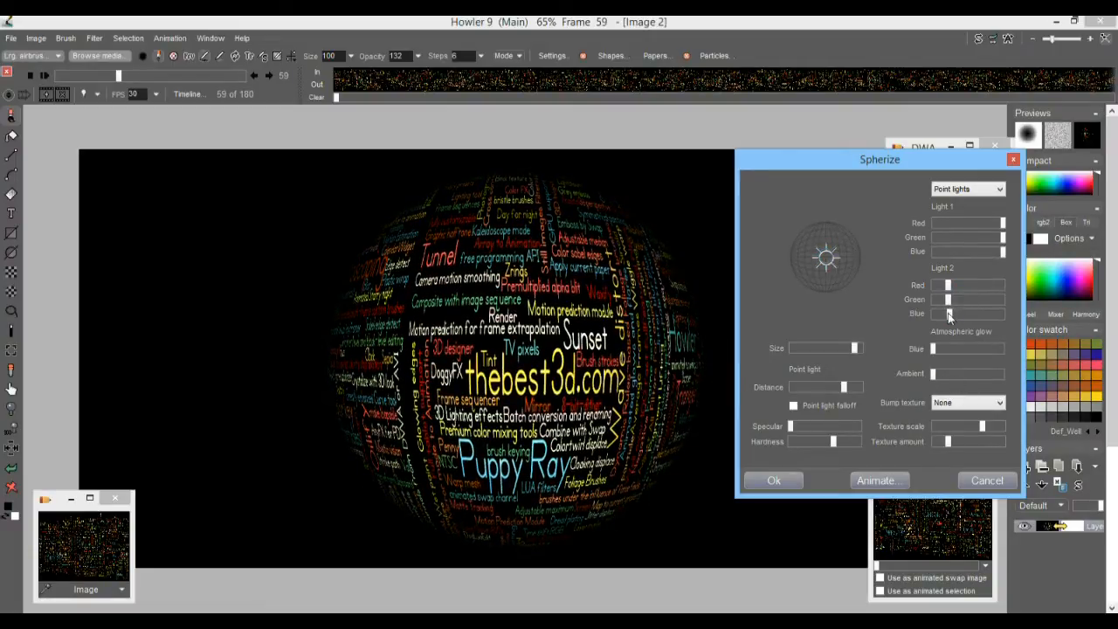
mouse_move(949, 288)
left_mouse_down()
mouse_move(933, 289)
mouse_move(937, 303)
left_mouse_up()
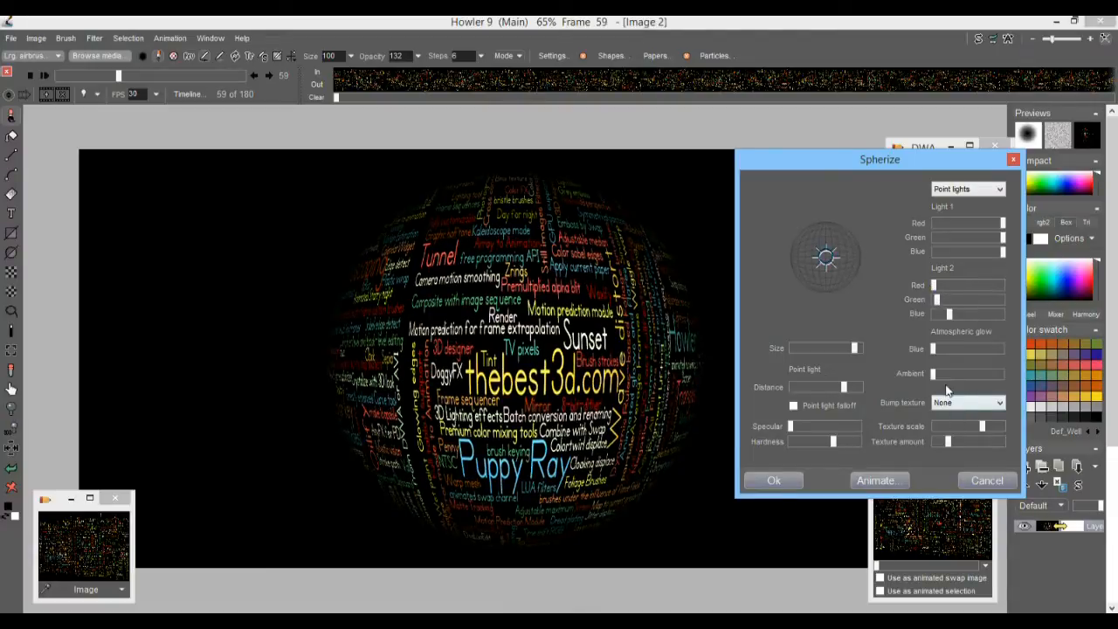
Try maximum ambient light on the sphere and return it to zero, keeping the atmospheric glow at zero
left_click_drag(943, 375, 1064, 375)
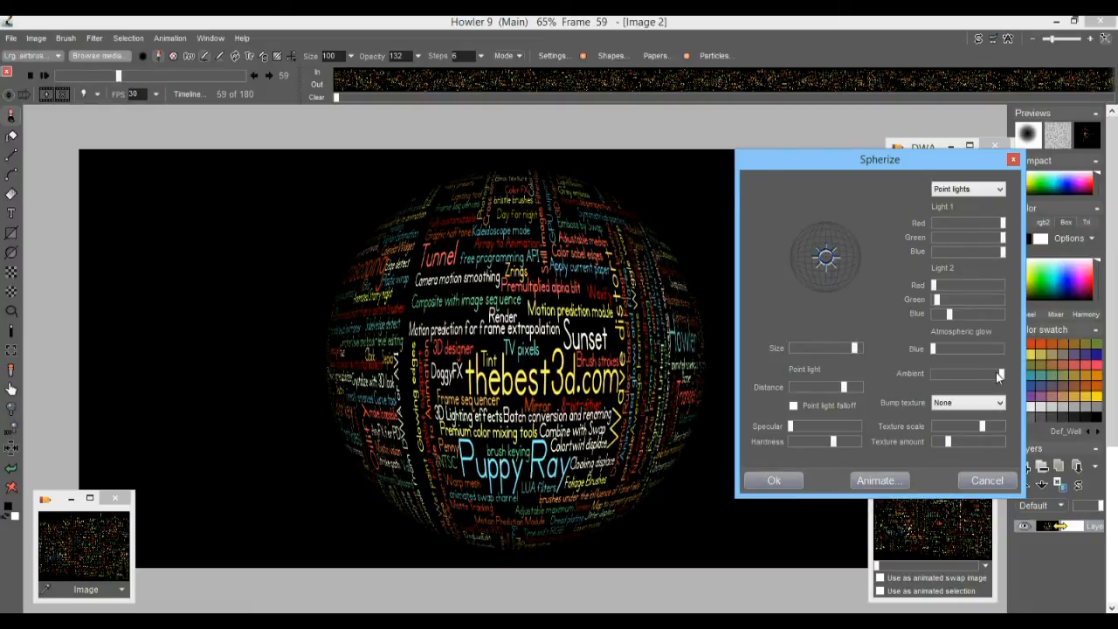
left_click_drag(996, 372, 927, 375)
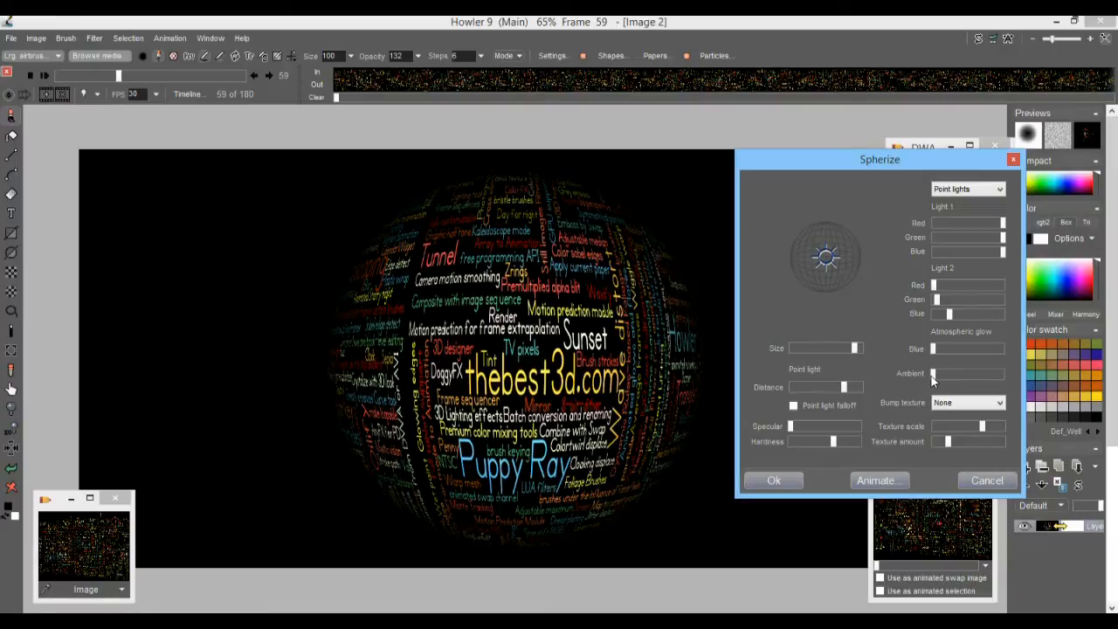
left_click_drag(933, 349, 847, 358)
Apply the Spherize filter to all frames and play back the result, stopping at frame 11
left_click(882, 481)
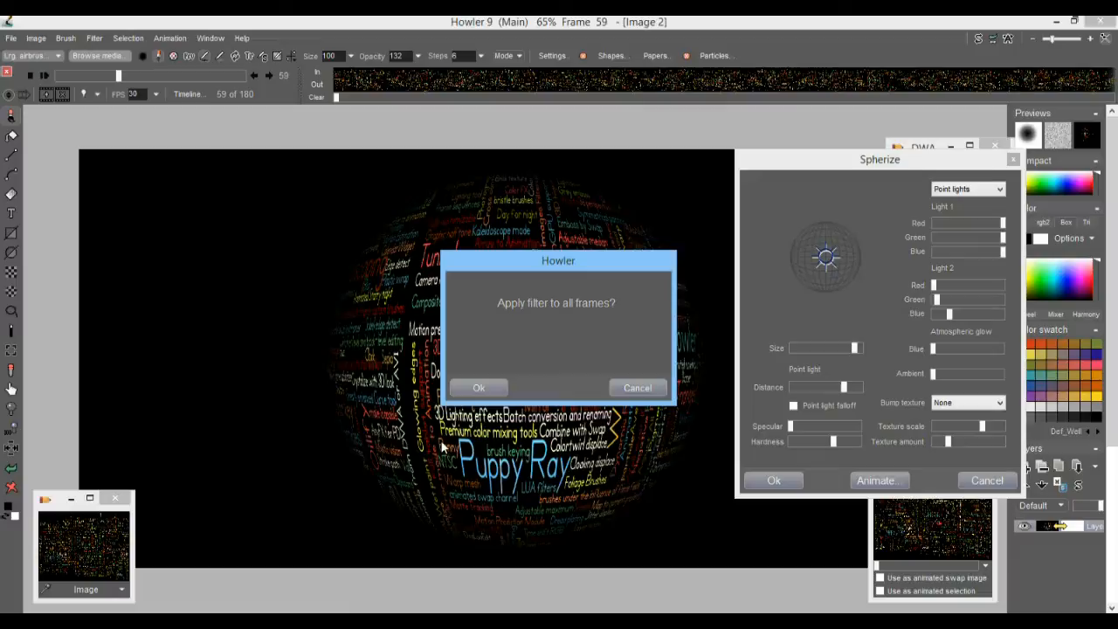
left_click_drag(504, 266, 608, 181)
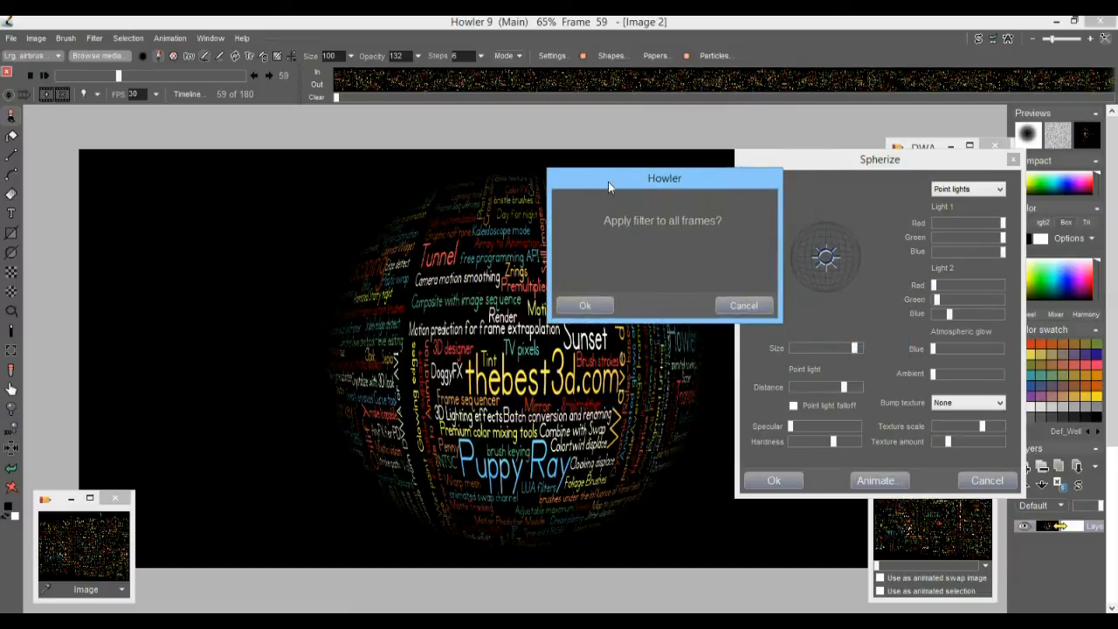
left_click(585, 305)
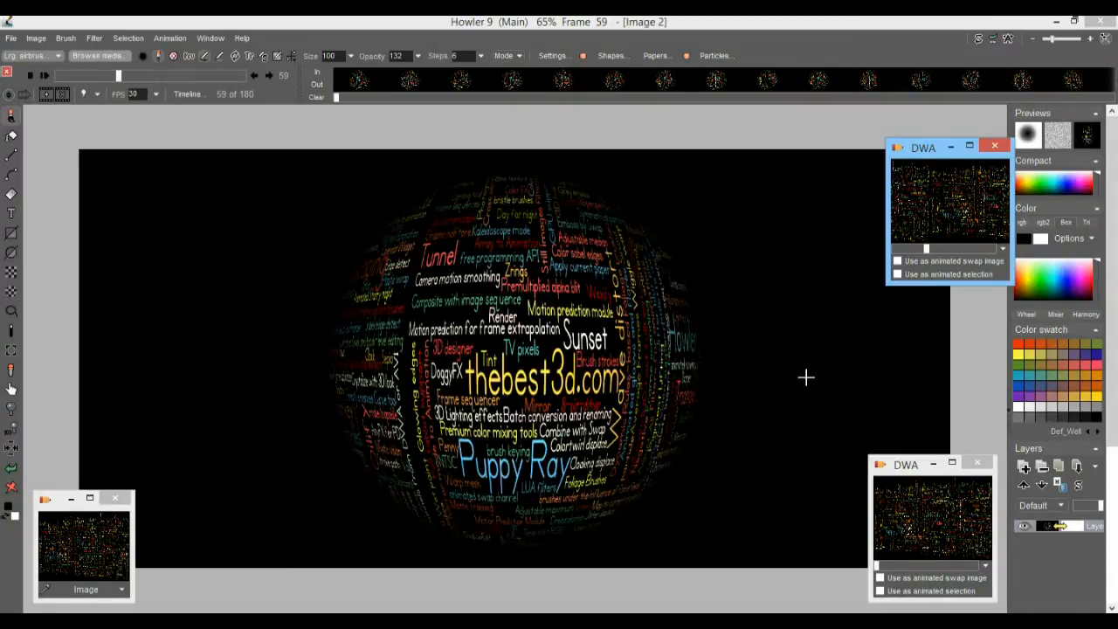
left_click(42, 77)
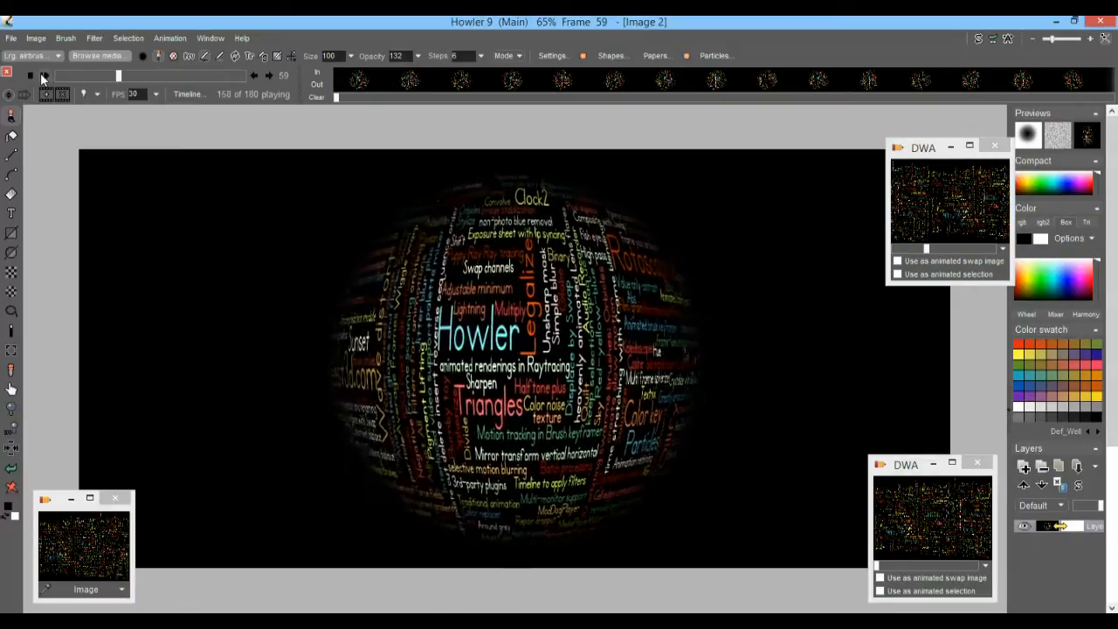
left_click_drag(77, 77, 67, 77)
Store the spherized animation to disc and move its thumbnail clear of the earlier stored animation
left_click(175, 37)
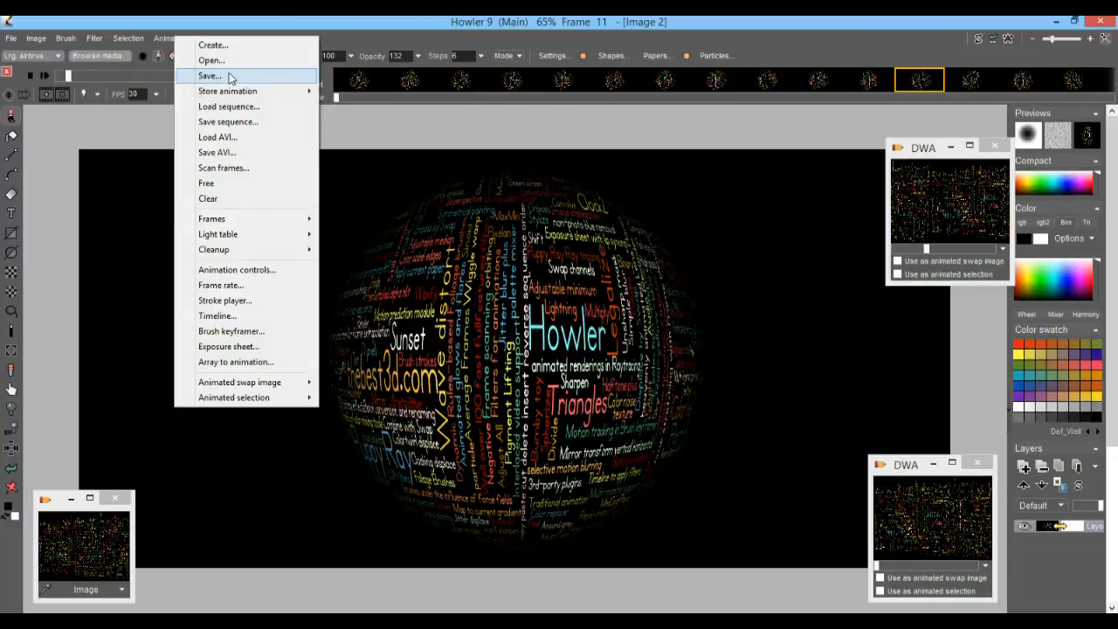
mouse_move(234, 93)
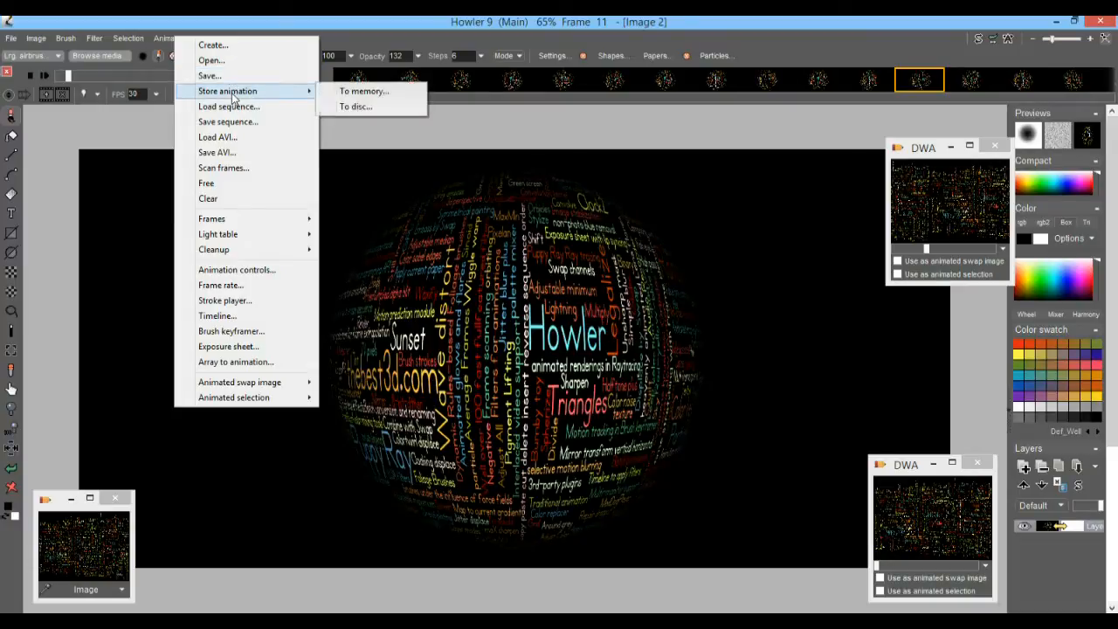
left_click(390, 108)
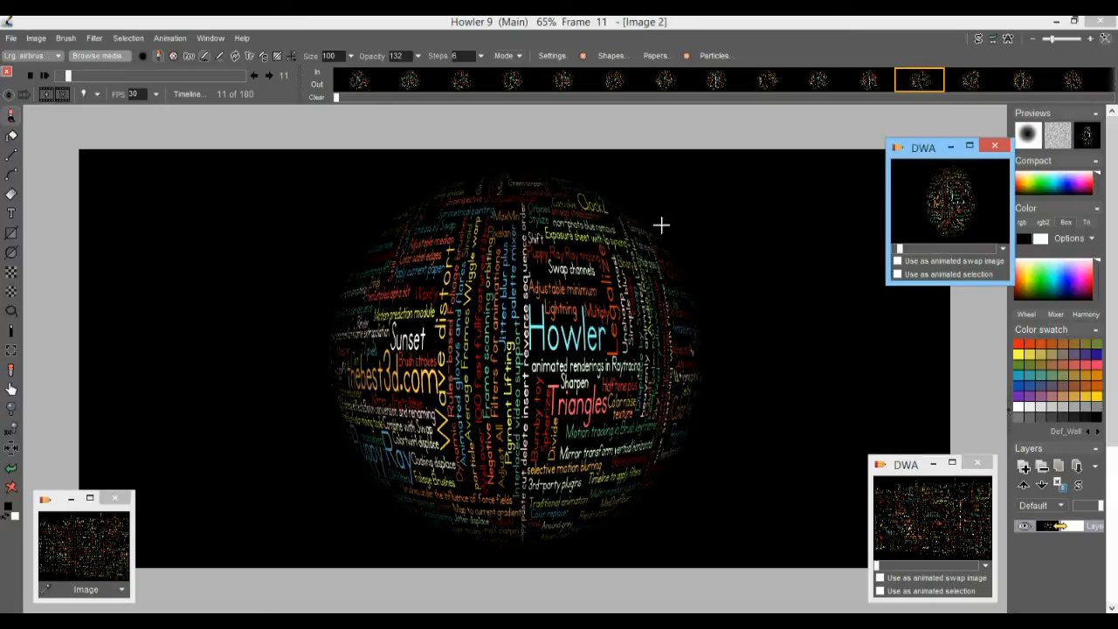
left_click_drag(924, 154, 939, 231)
Convert all frames to greyscale by exposing them through a lens coloured slightly toward cyan
left_click(92, 38)
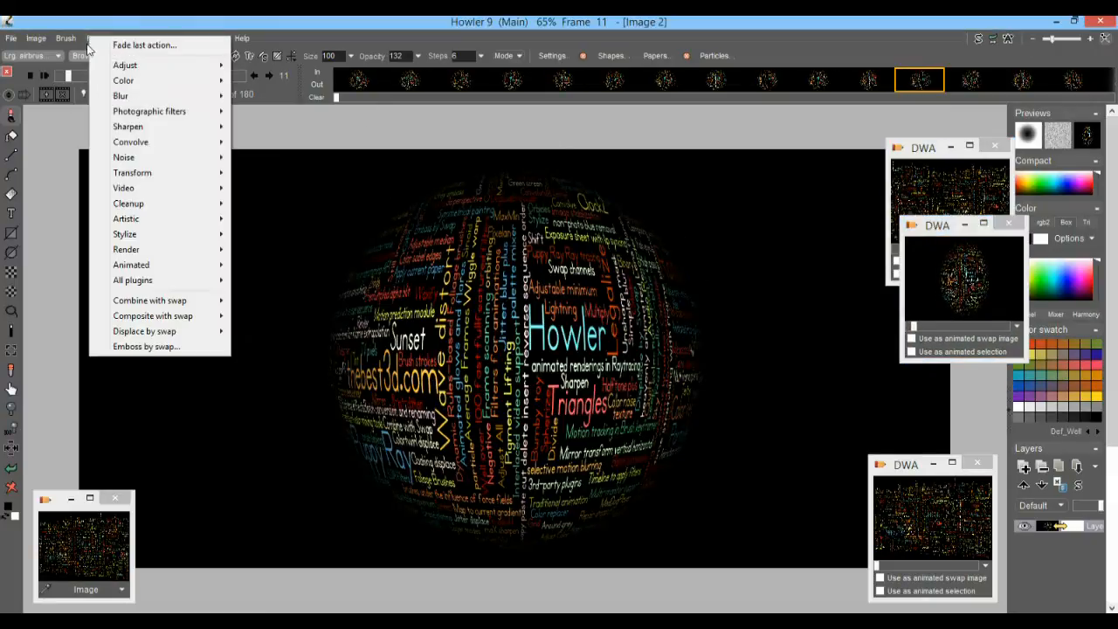
mouse_move(33, 42)
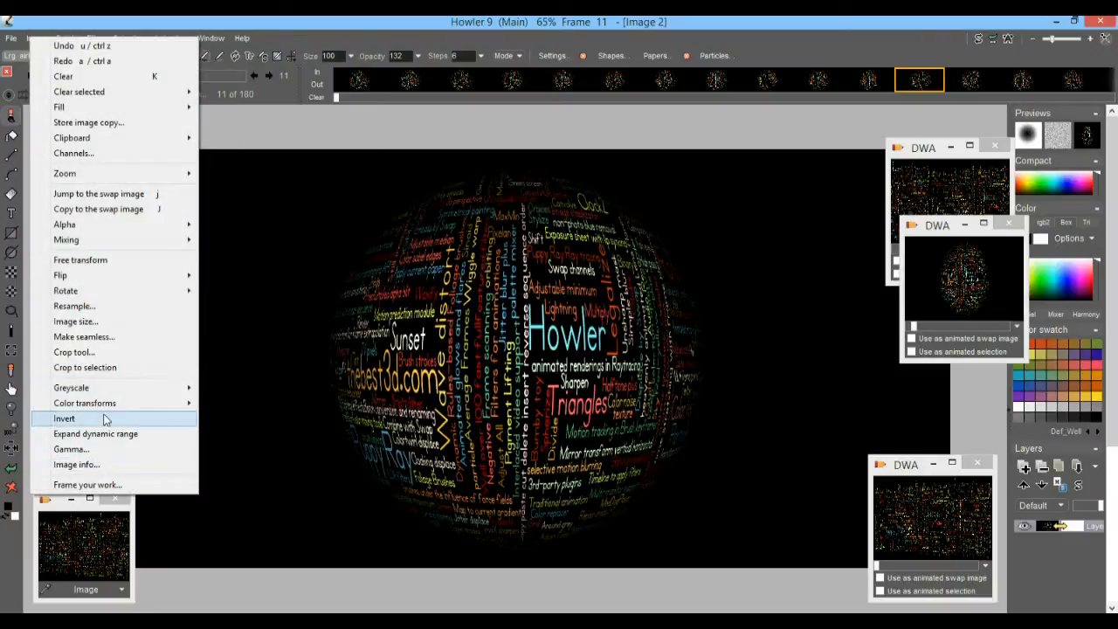
mouse_move(111, 393)
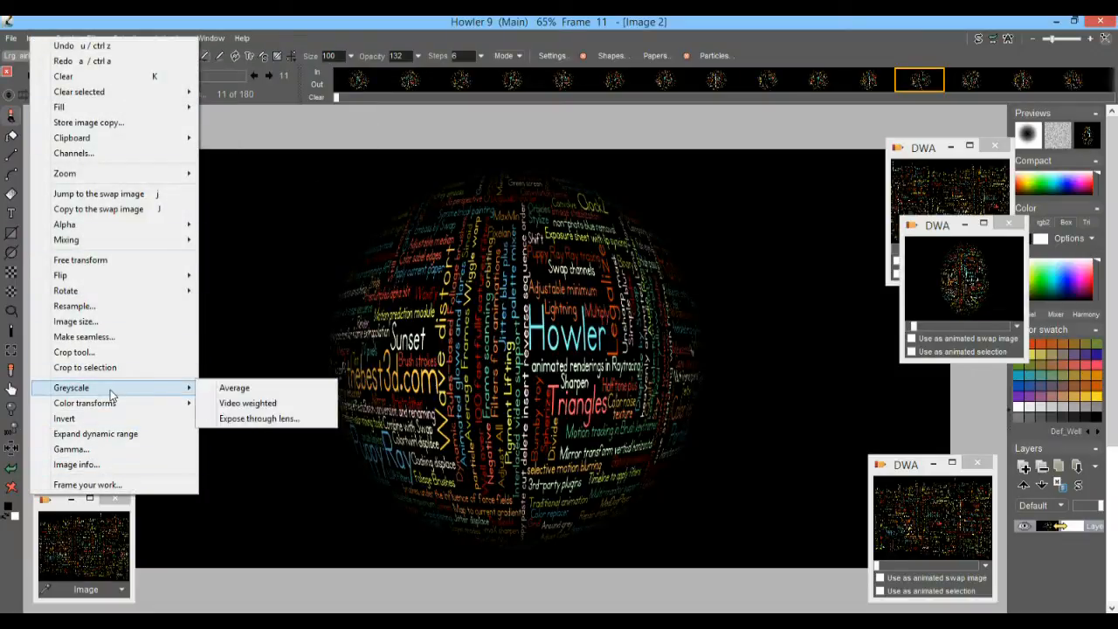
left_click(284, 420)
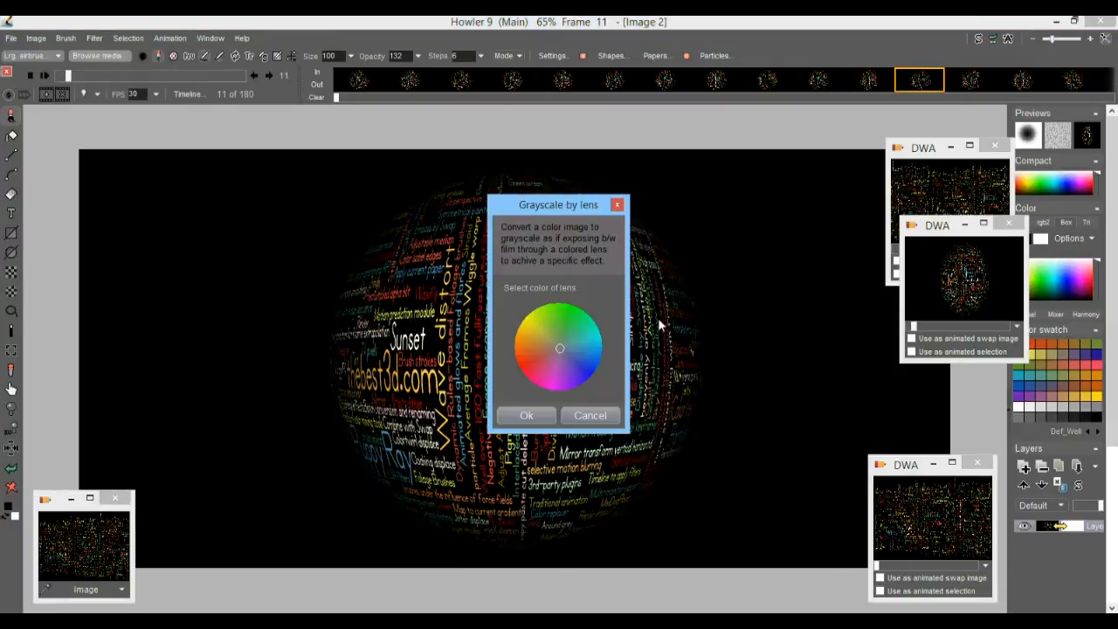
mouse_move(549, 206)
left_mouse_down()
mouse_move(211, 179)
mouse_move(192, 203)
left_mouse_up()
mouse_move(204, 324)
left_mouse_down()
mouse_move(171, 311)
mouse_move(201, 306)
mouse_move(217, 372)
mouse_move(162, 374)
mouse_move(223, 371)
mouse_move(232, 329)
mouse_move(240, 339)
mouse_move(203, 342)
mouse_move(242, 333)
mouse_move(222, 348)
mouse_move(221, 304)
mouse_move(165, 326)
mouse_move(194, 321)
mouse_move(215, 336)
left_mouse_up()
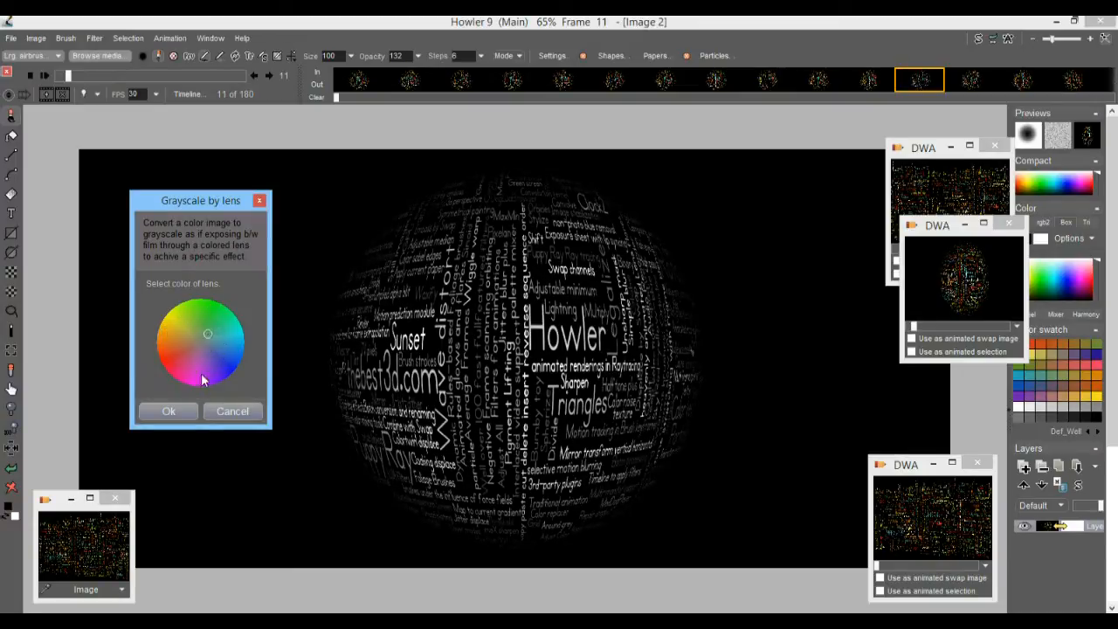
left_click(175, 410)
left_click(482, 387)
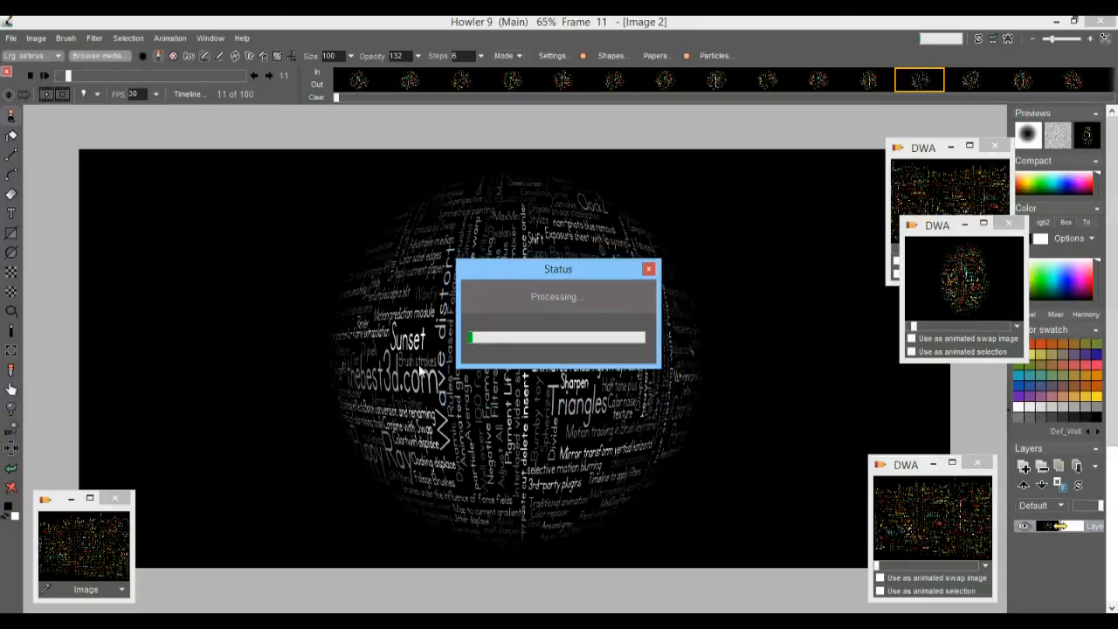
Adjust the value of all frames with value 144, brightness 93, contrast 140 and gamma 104
left_click(93, 38)
mouse_move(150, 64)
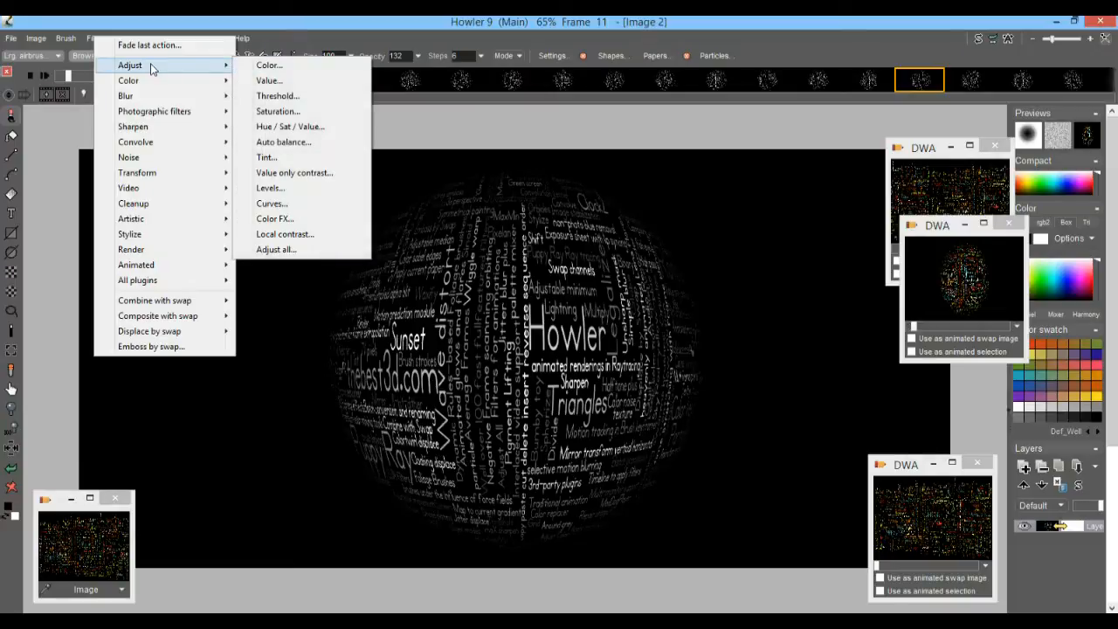
left_click(272, 83)
left_click_drag(501, 220, 189, 159)
left_click_drag(353, 253, 371, 215)
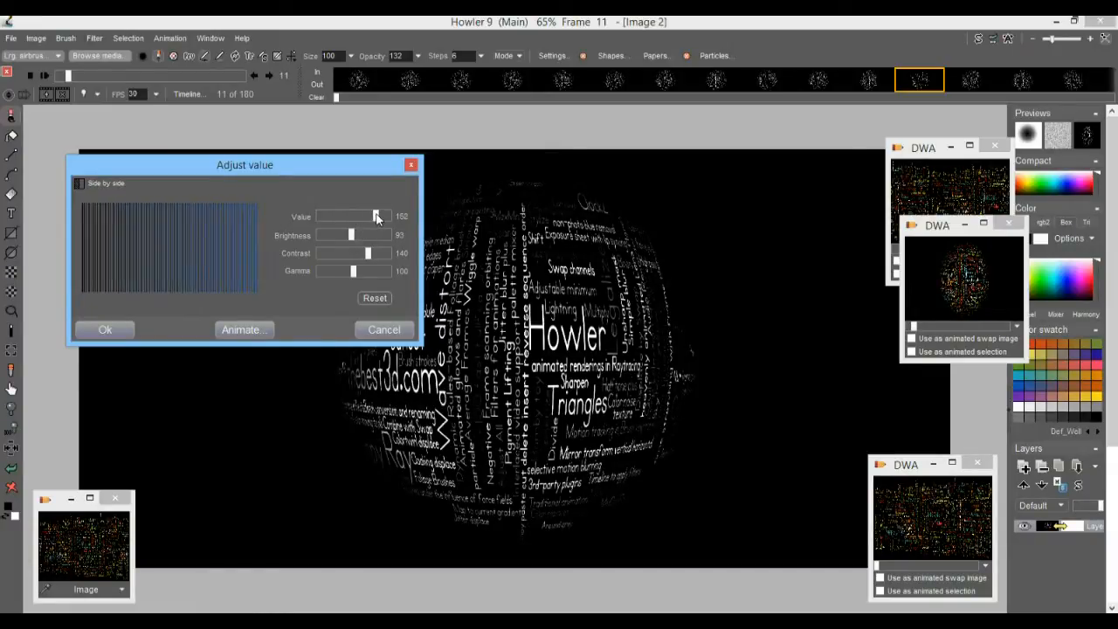
left_click_drag(356, 273, 357, 274)
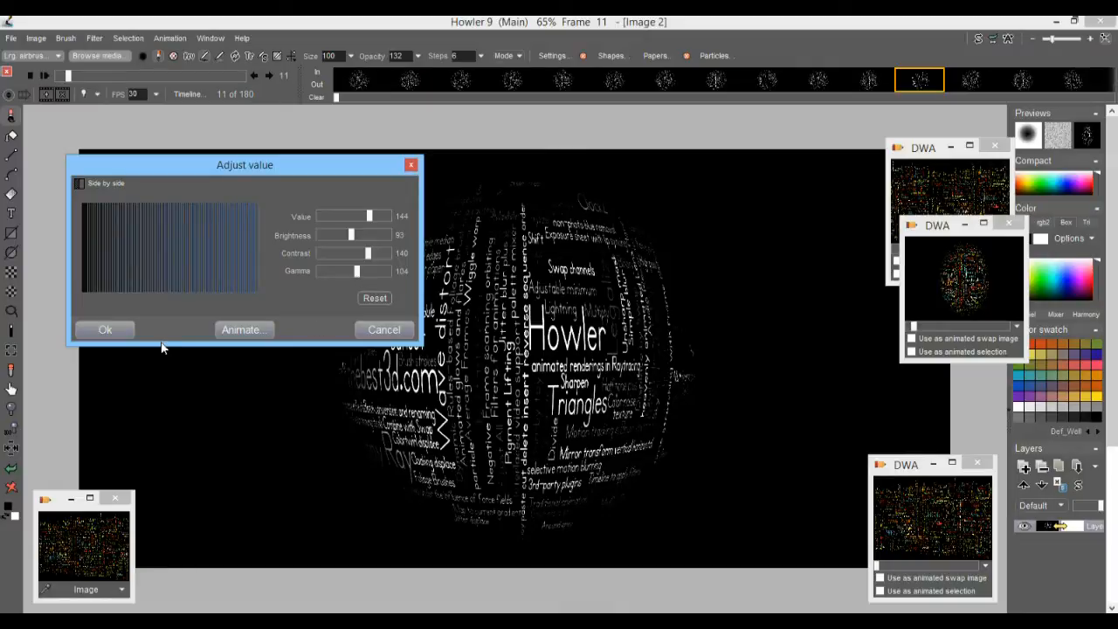
left_click(245, 329)
left_click(479, 387)
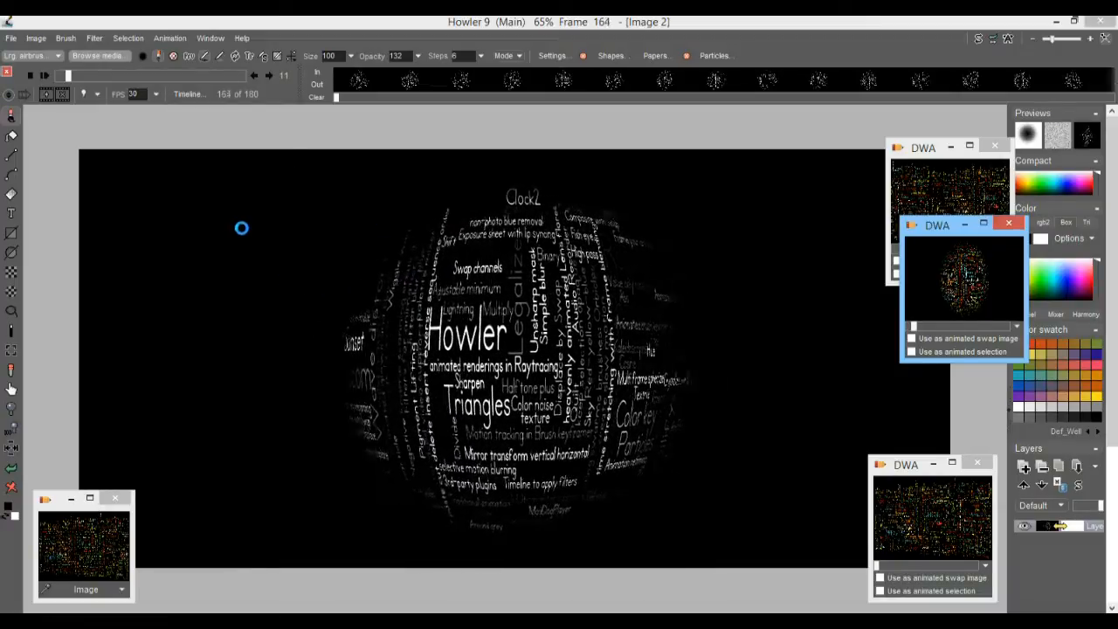
left_click(93, 38)
mouse_move(159, 84)
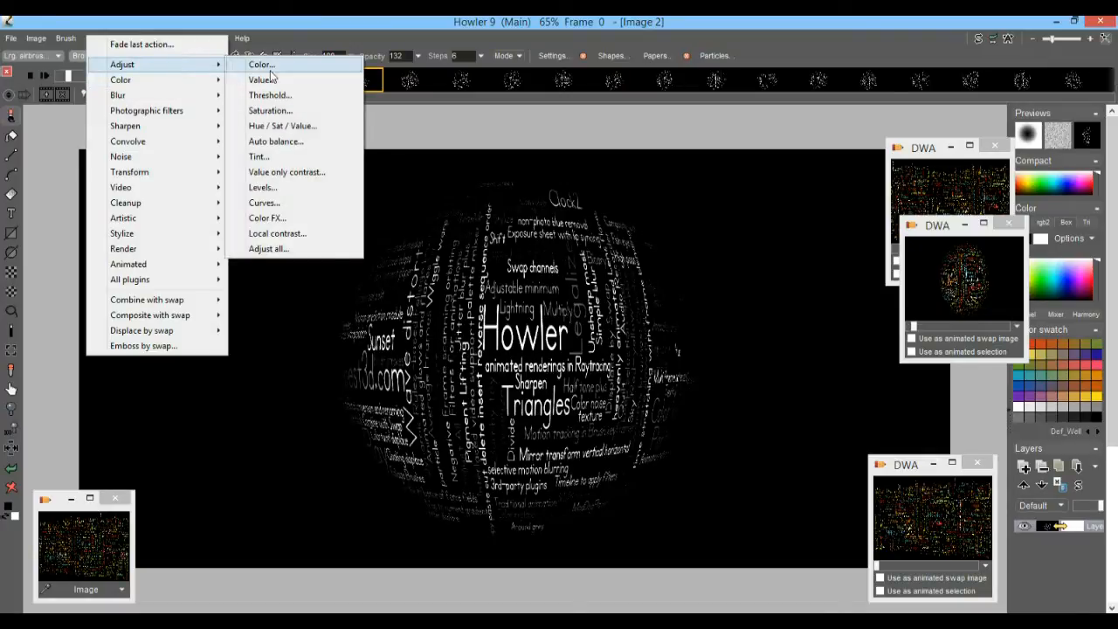
left_click(271, 69)
left_click_drag(522, 231, 183, 193)
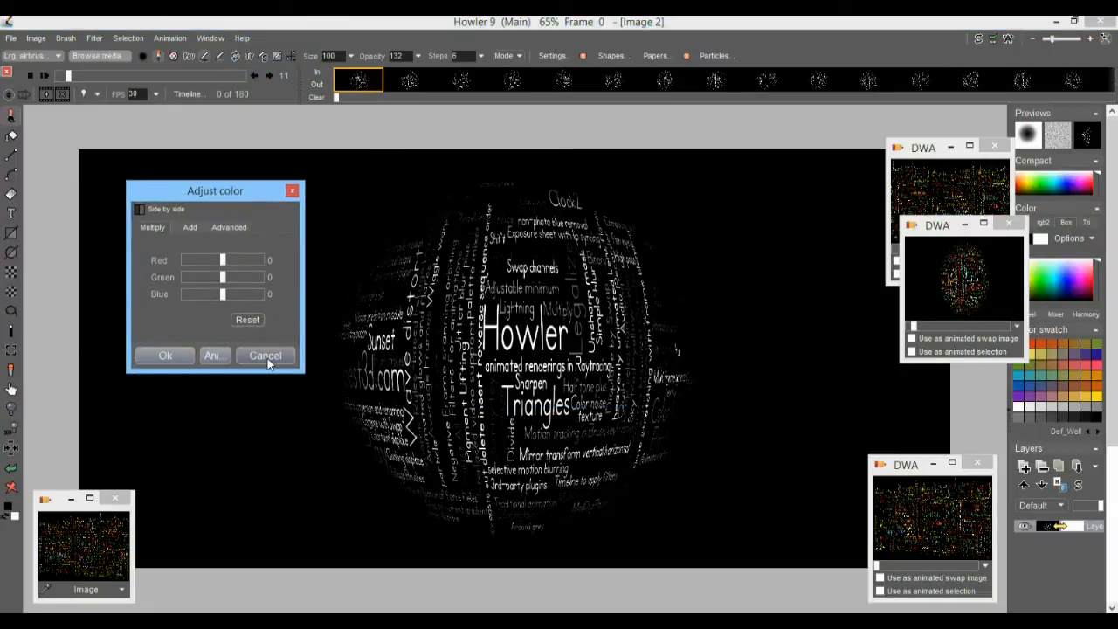
mouse_move(223, 262)
left_mouse_down()
mouse_move(248, 262)
mouse_move(211, 264)
mouse_move(242, 277)
mouse_move(204, 278)
mouse_move(223, 278)
left_mouse_up()
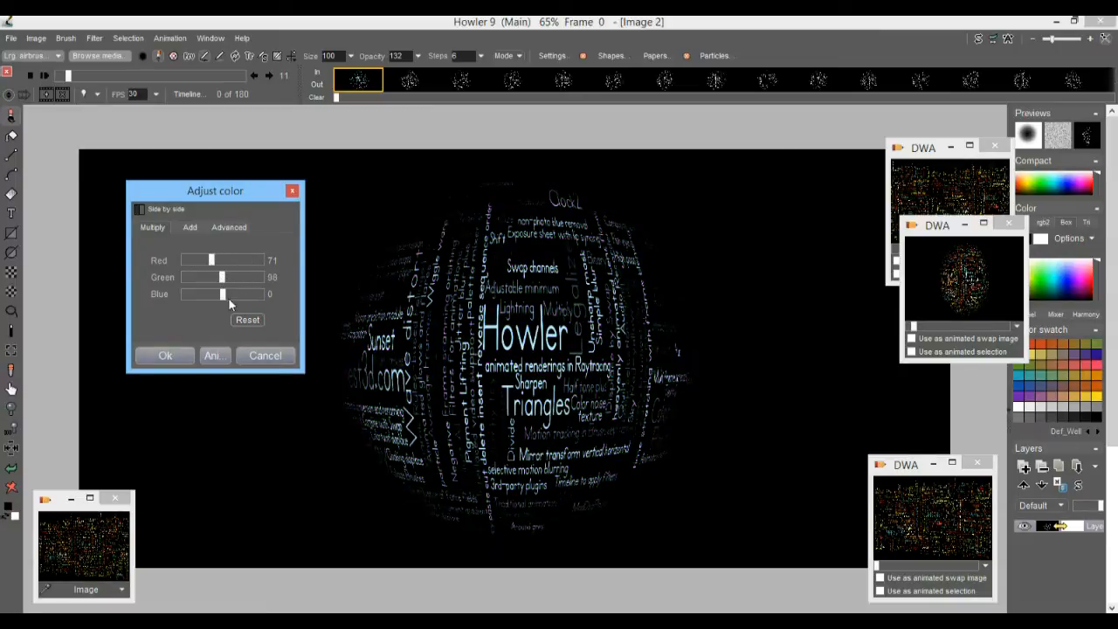
left_click(265, 354)
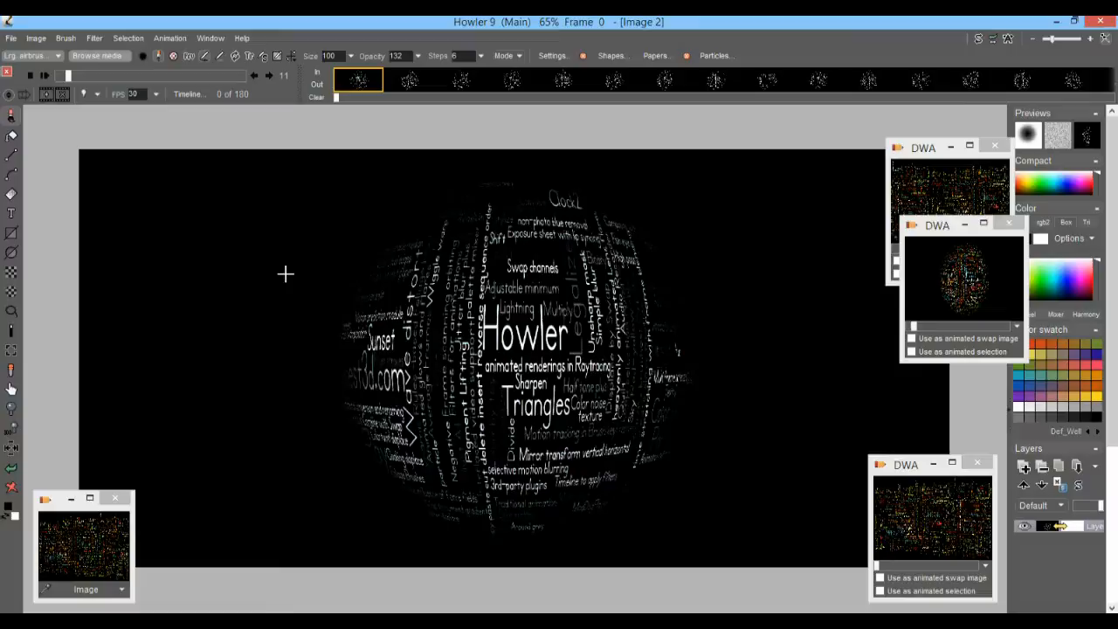
Start a Color adjustment in the timeline editor and set neutral keyframes (red, green and blue 255) on frames 1 and 180
left_click(188, 94)
left_click_drag(249, 121, 135, 150)
left_click(106, 178)
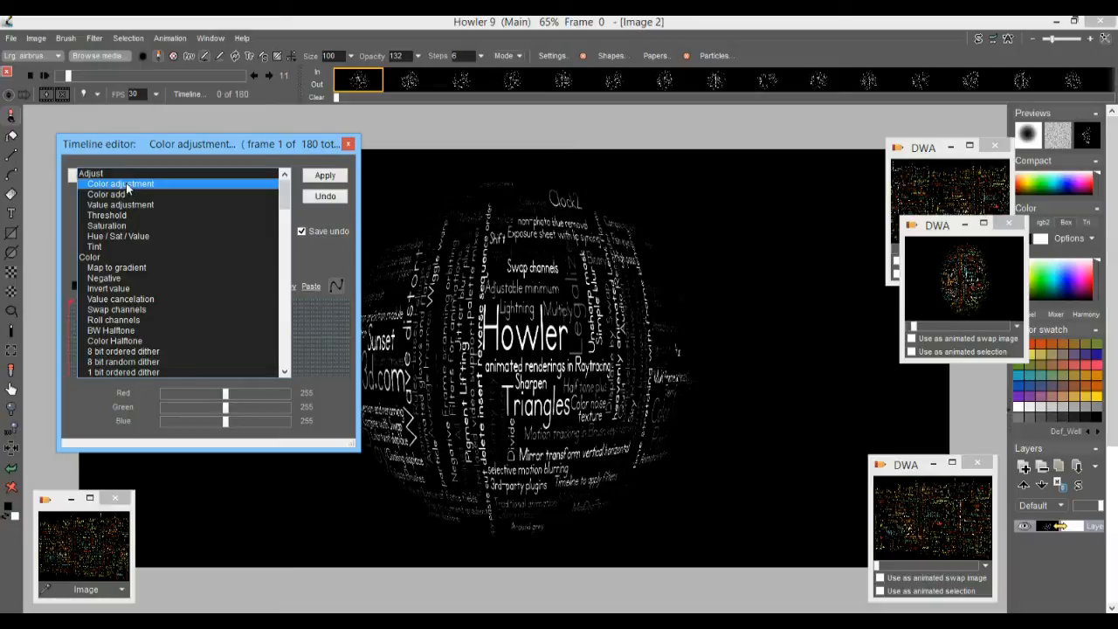
left_click(125, 186)
mouse_move(83, 319)
left_mouse_down()
mouse_move(328, 340)
mouse_move(232, 346)
mouse_move(66, 328)
left_mouse_up()
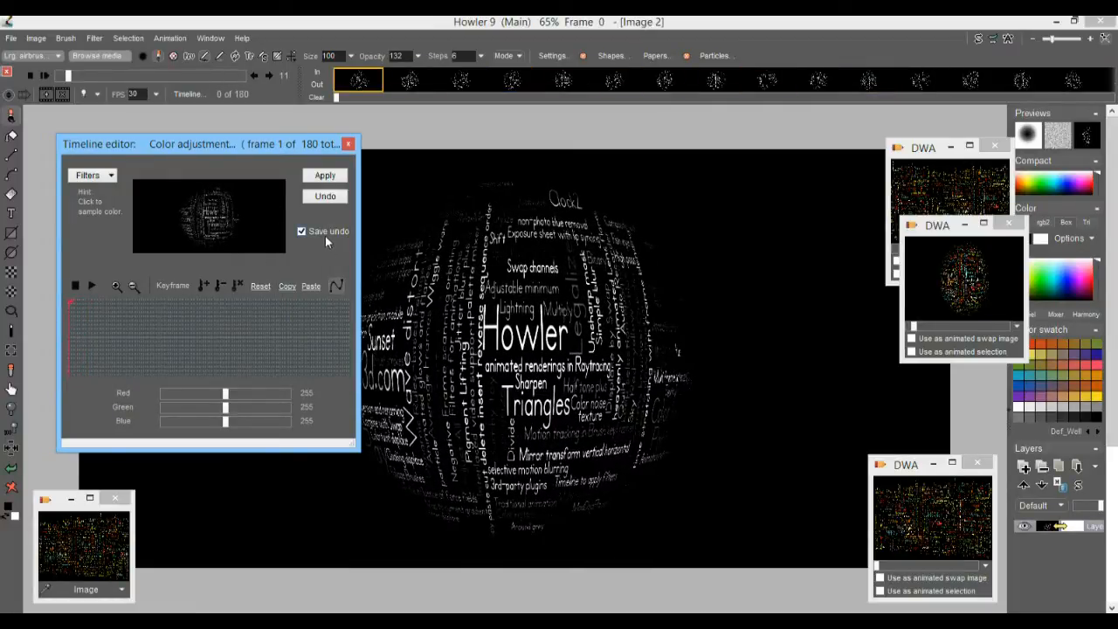
left_click(206, 286)
mouse_move(322, 336)
left_mouse_down()
mouse_move(349, 340)
mouse_move(349, 328)
left_mouse_up()
left_click(205, 282)
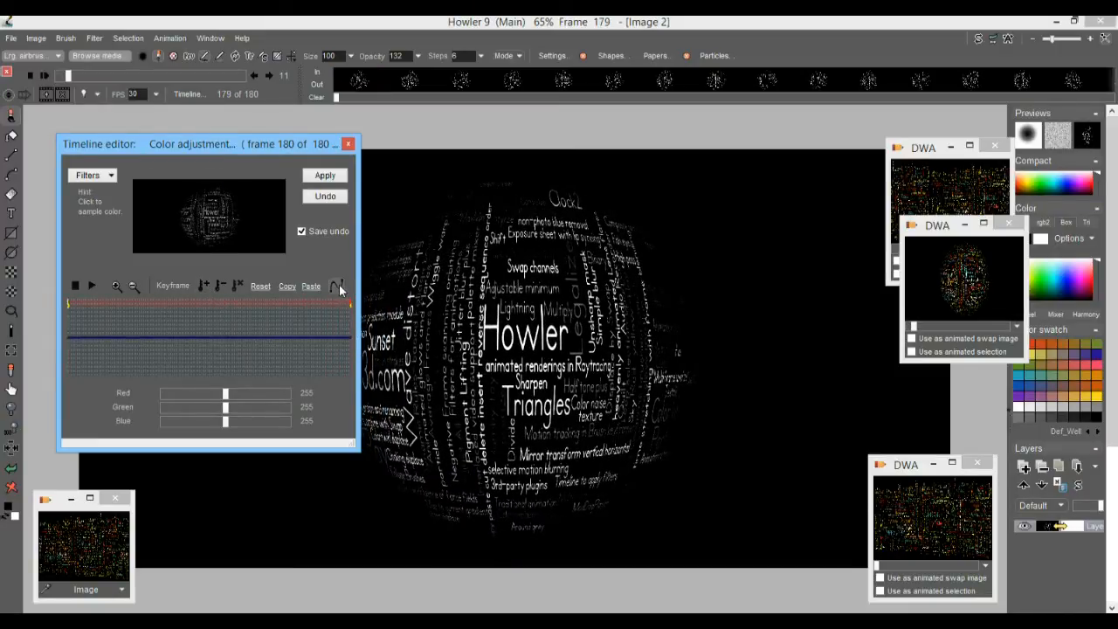
Add a colour keyframe at frame 45 with red set to 0
mouse_move(132, 331)
left_mouse_down()
mouse_move(148, 334)
mouse_move(137, 339)
left_mouse_up()
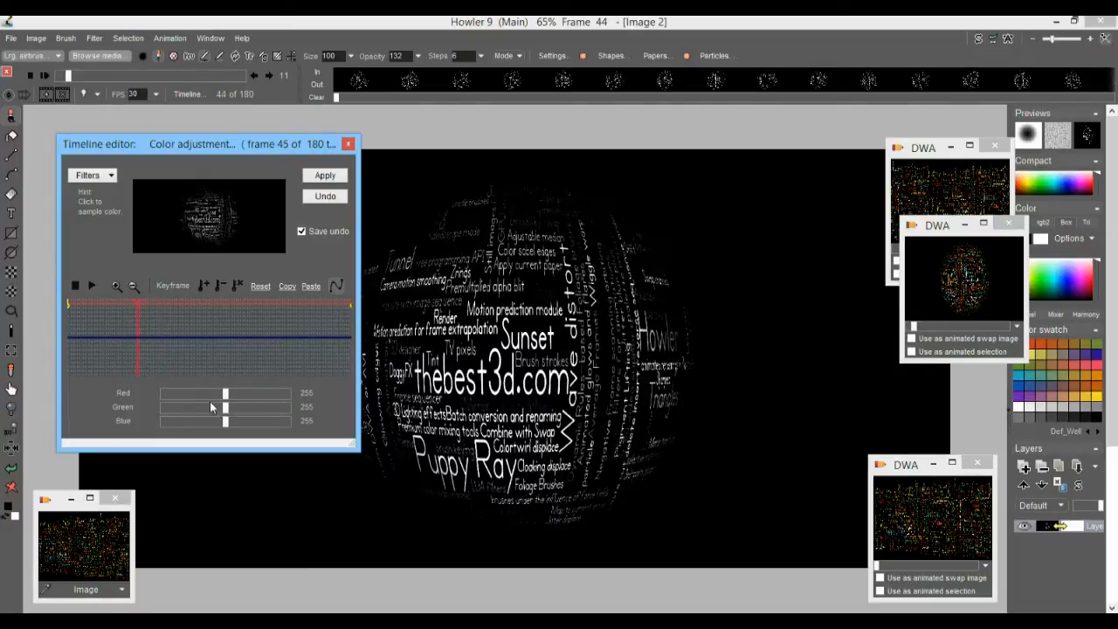
left_click_drag(211, 396, 163, 396)
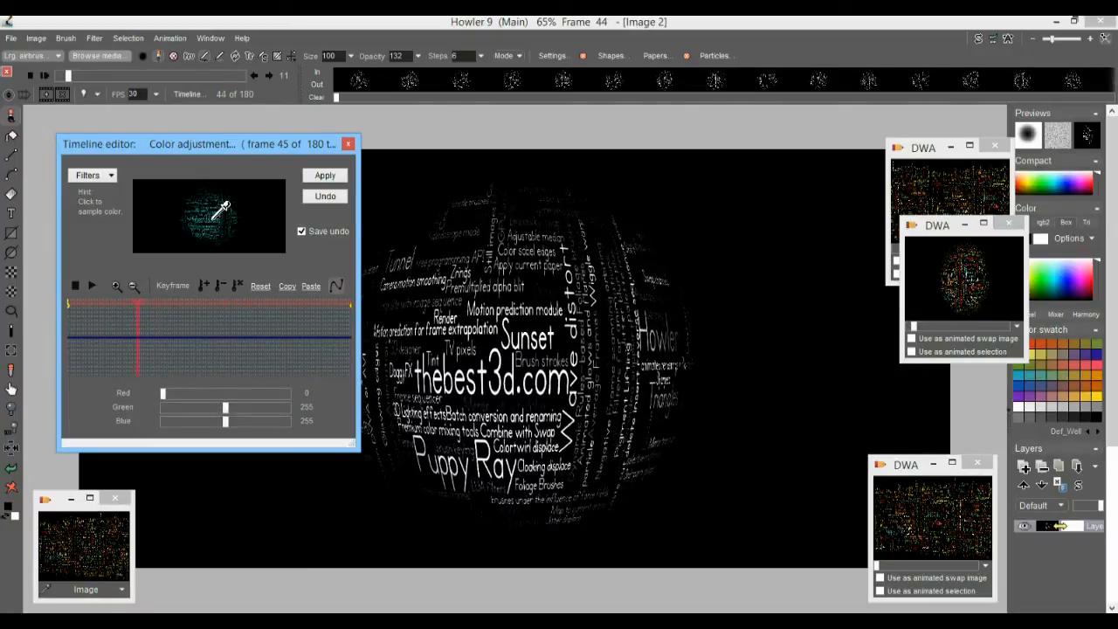
left_click(203, 283)
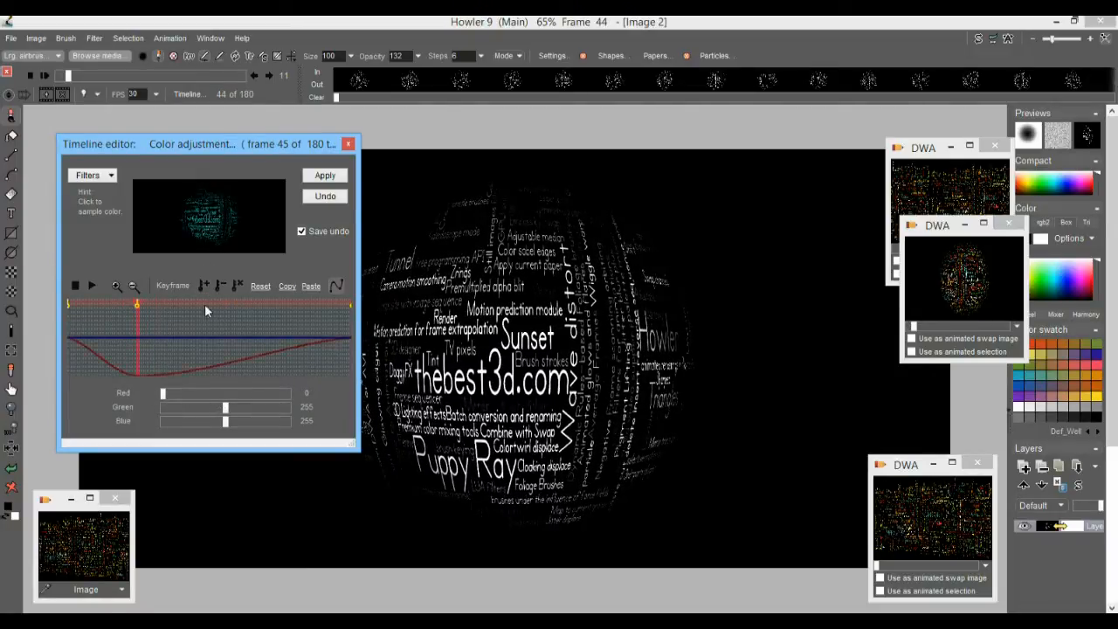
Add a colour keyframe at frame 83 with red 512 and green 0
mouse_move(206, 365)
left_mouse_down()
mouse_move(184, 360)
mouse_move(205, 358)
mouse_move(194, 361)
mouse_move(201, 349)
left_mouse_up()
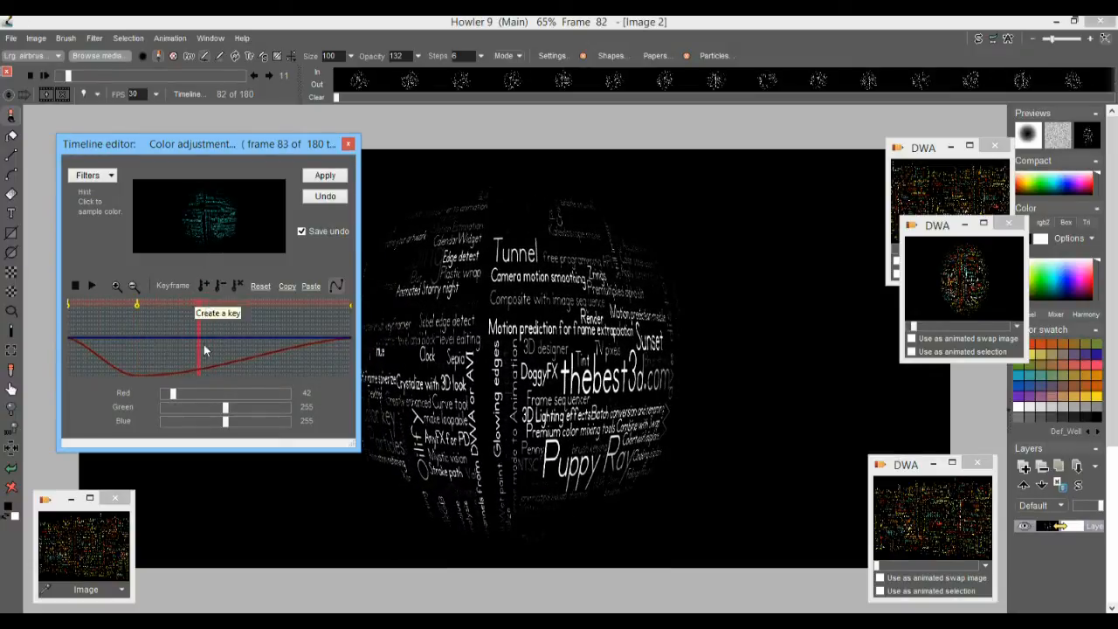
left_click_drag(220, 398, 227, 400)
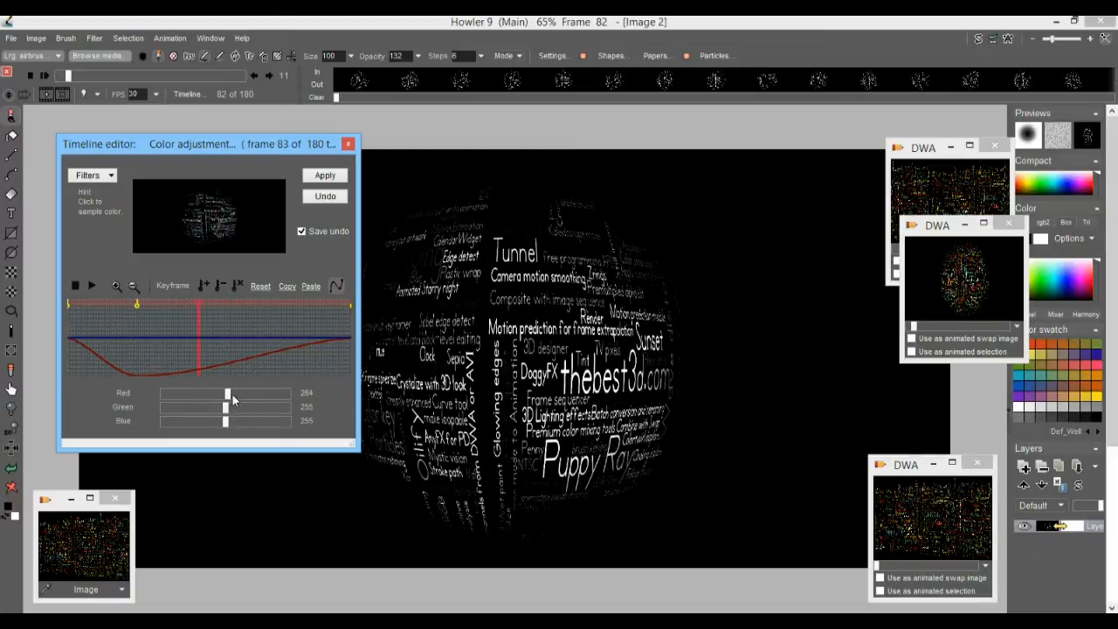
left_click_drag(228, 407, 167, 408)
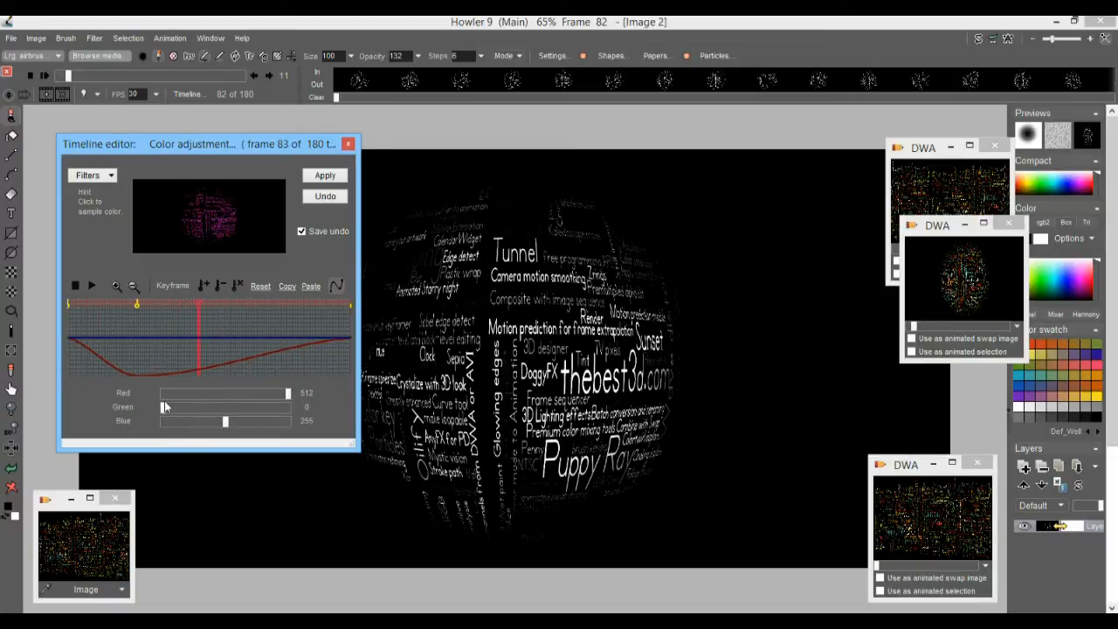
left_click(203, 283)
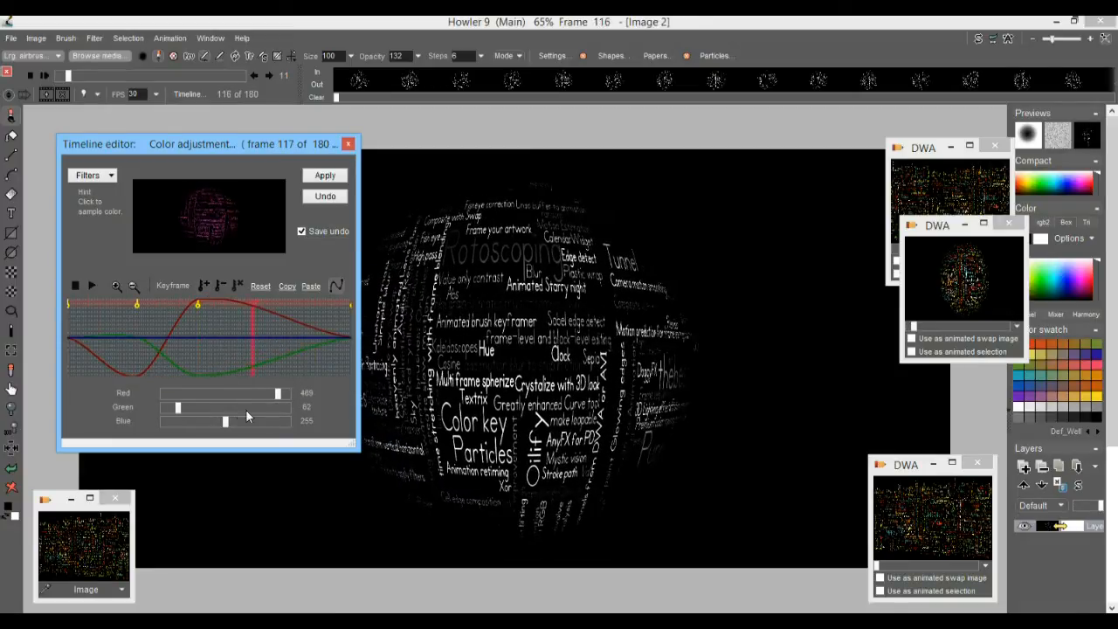
Add a colour keyframe at frame 117 with green 512 and blue 0
left_click_drag(224, 423, 304, 413)
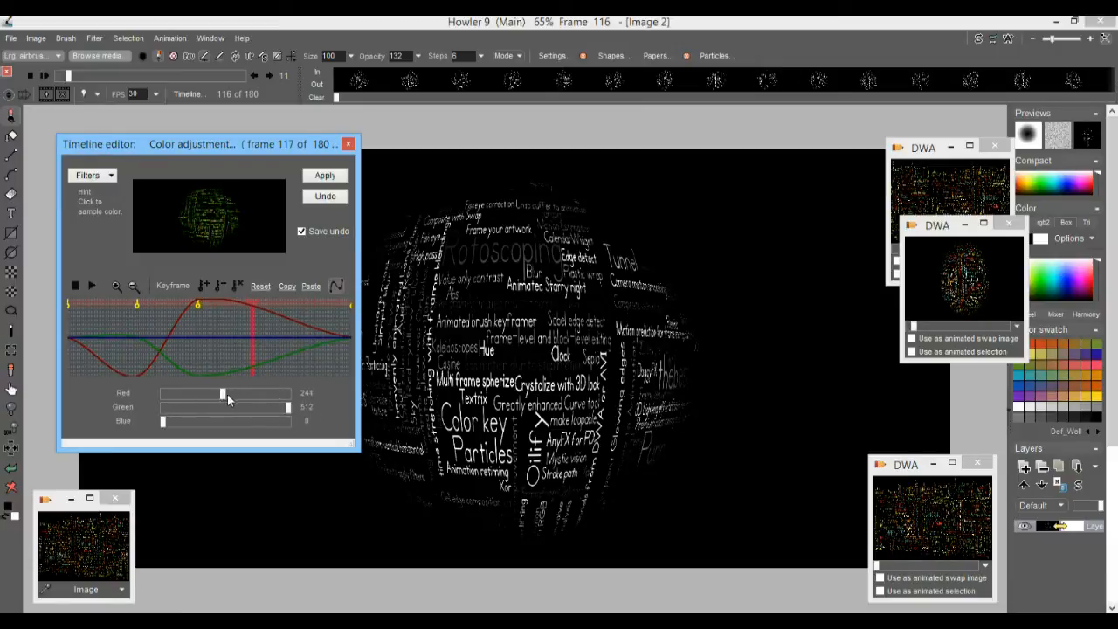
left_click(206, 288)
left_click(307, 312)
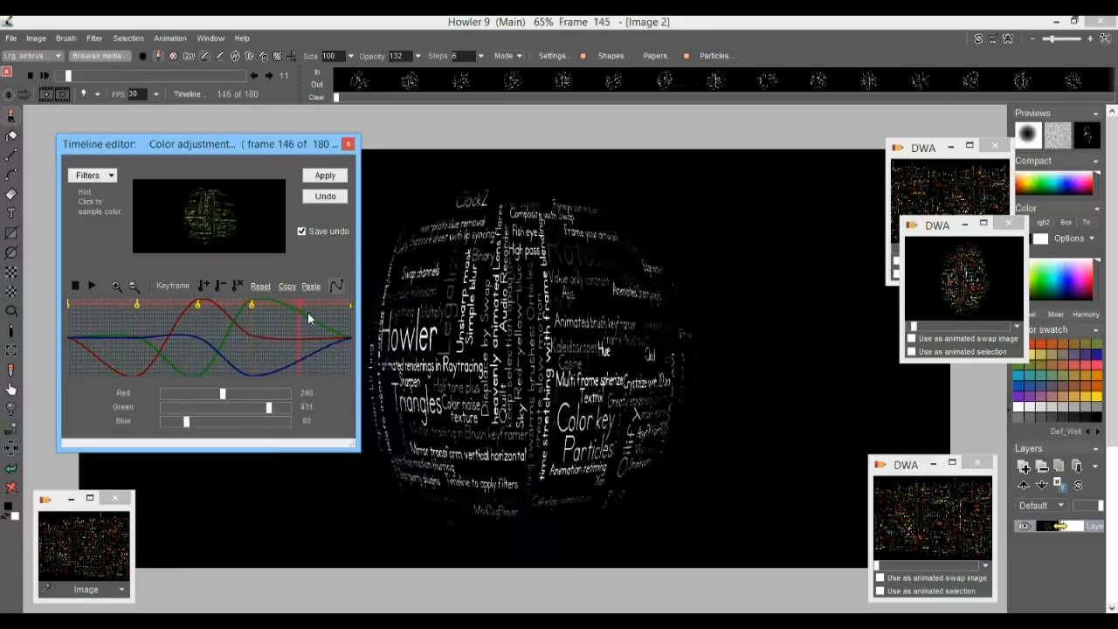
Widen the timeline editor and retime the three inner keyframes to frames 39, 76 and 112
left_click_drag(199, 305, 191, 308)
left_click_drag(359, 354, 613, 354)
left_click_drag(199, 310, 135, 314)
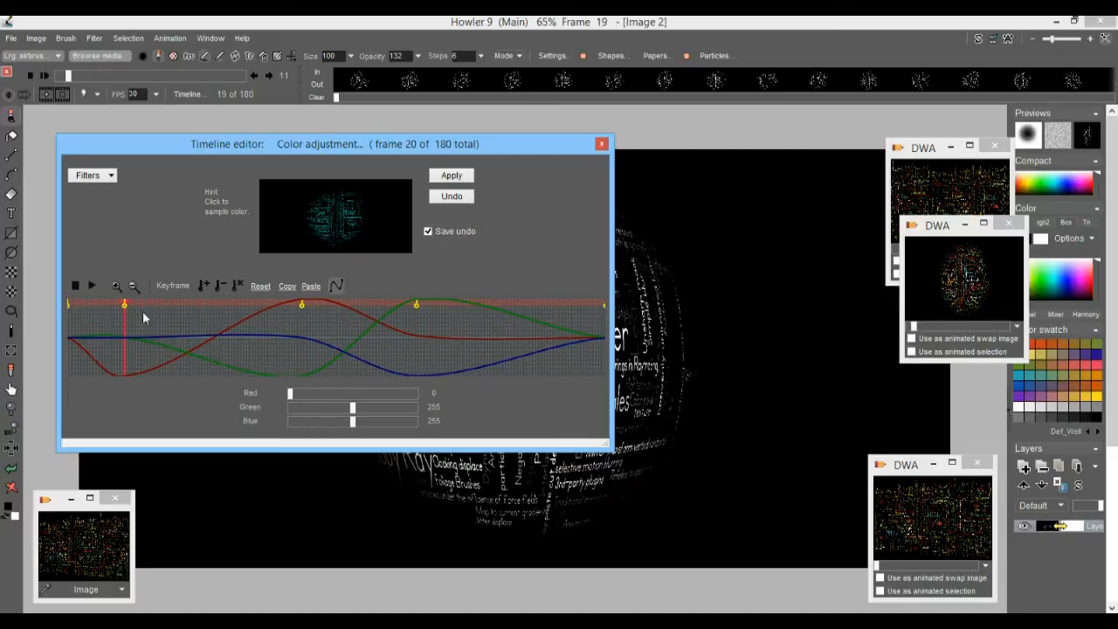
left_click_drag(125, 307, 122, 307)
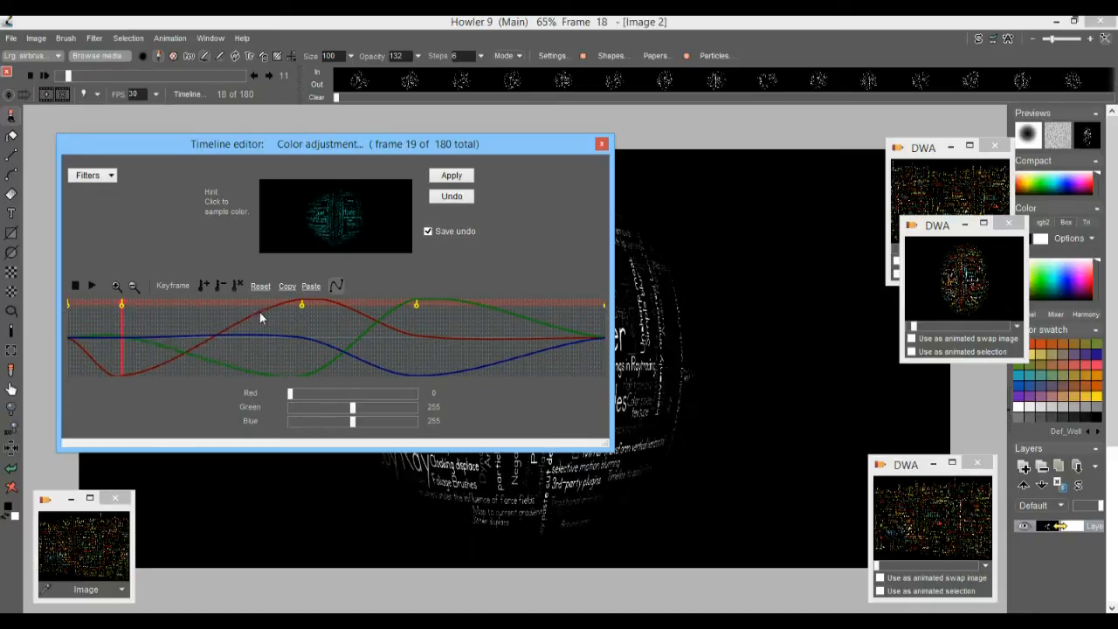
left_click_drag(301, 305, 215, 308)
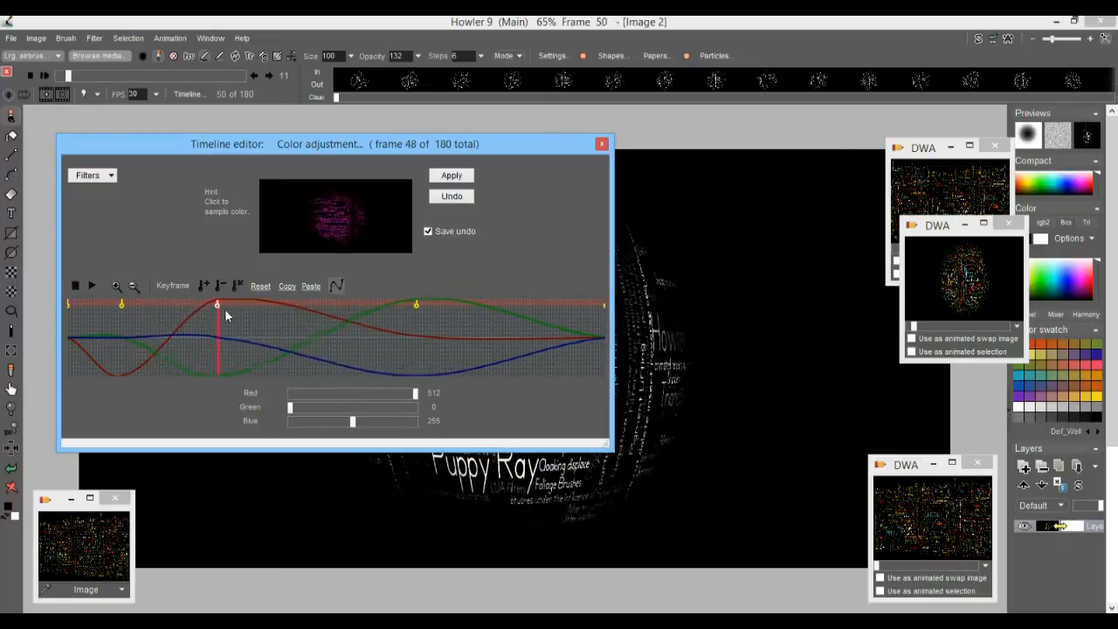
left_click_drag(123, 305, 182, 305)
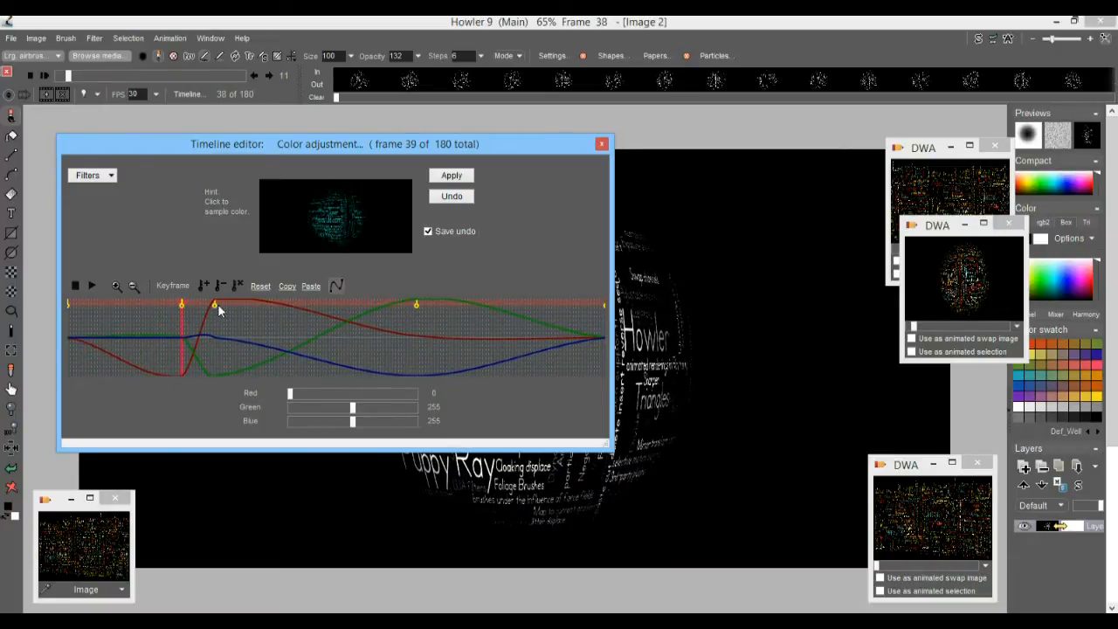
left_click(217, 304)
left_click_drag(218, 308, 229, 305)
mouse_move(420, 304)
left_mouse_down()
mouse_move(446, 304)
mouse_move(431, 304)
left_mouse_up()
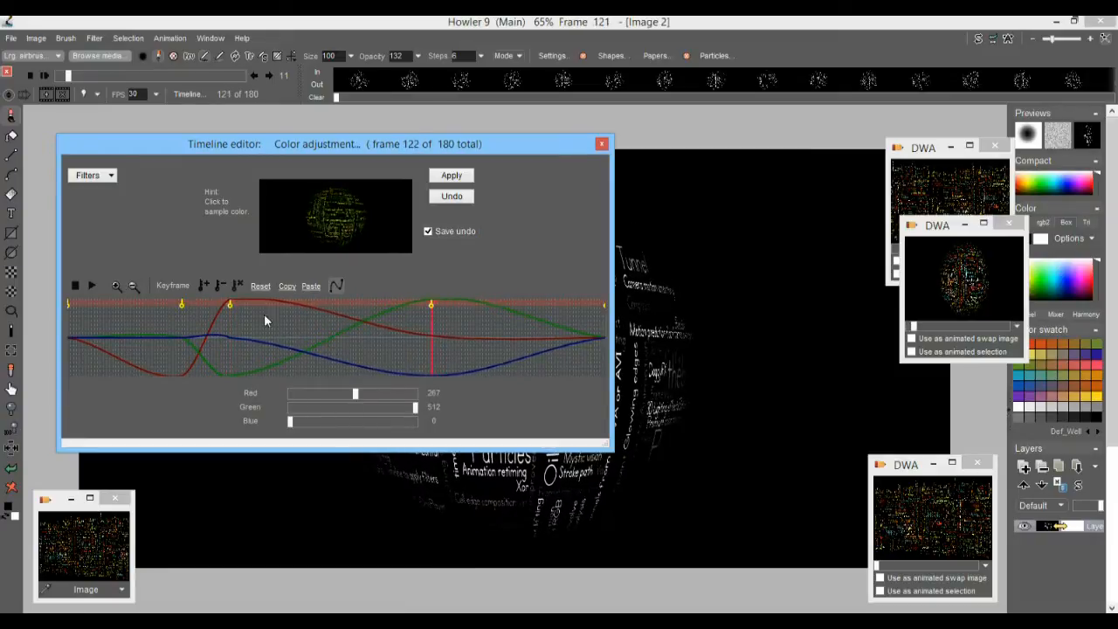
left_click_drag(232, 306, 294, 320)
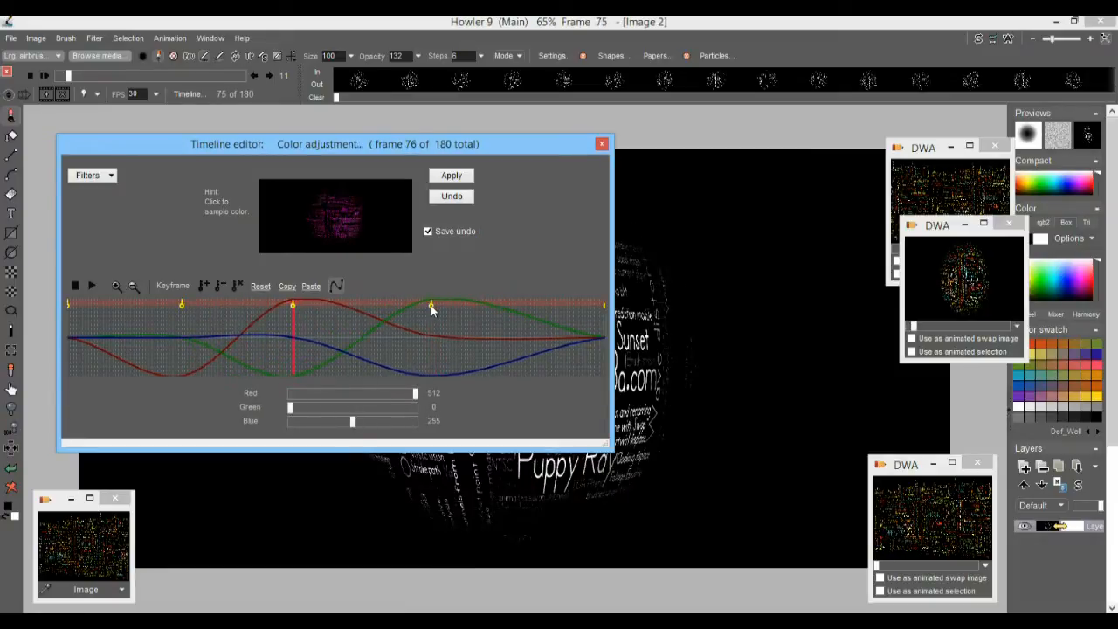
left_click_drag(431, 305, 406, 329)
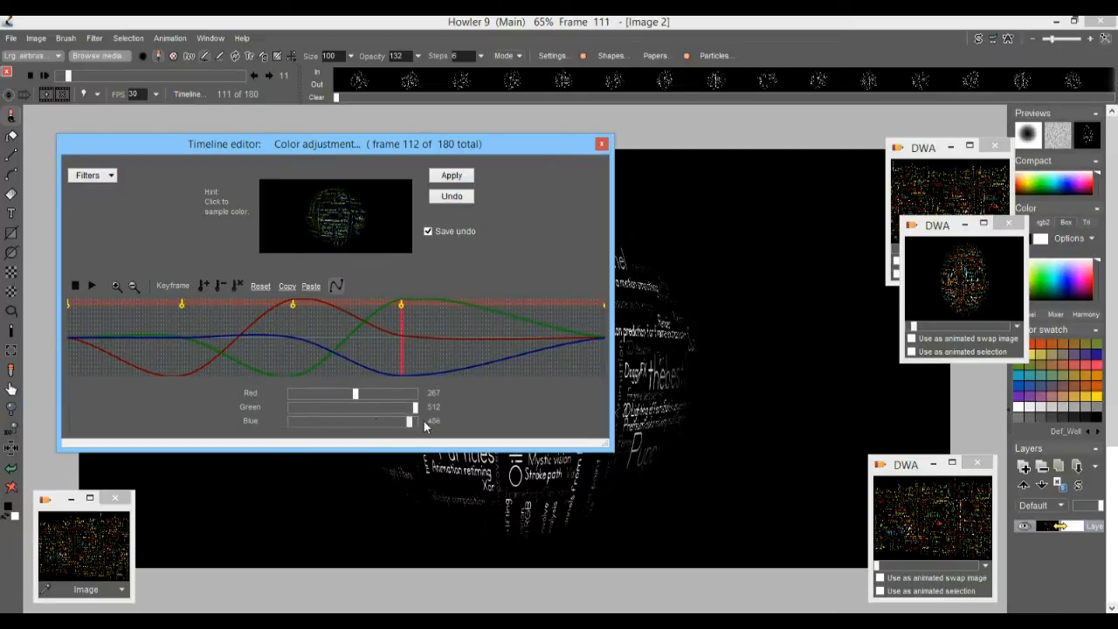
Recolour the frame 112 keyframe to red 446, green 110 and blue 512, and shift it closer to the end
mouse_move(326, 406)
left_mouse_down()
mouse_move(290, 407)
mouse_move(339, 407)
mouse_move(317, 409)
left_mouse_up()
left_click(209, 284)
mouse_move(399, 304)
left_mouse_down()
mouse_move(497, 307)
mouse_move(467, 309)
left_mouse_up()
Add a colour keyframe at frame 103 with red 406, green 301 and blue 147
left_click(374, 310)
left_click_drag(379, 408, 364, 408)
left_click(390, 392)
left_click(205, 284)
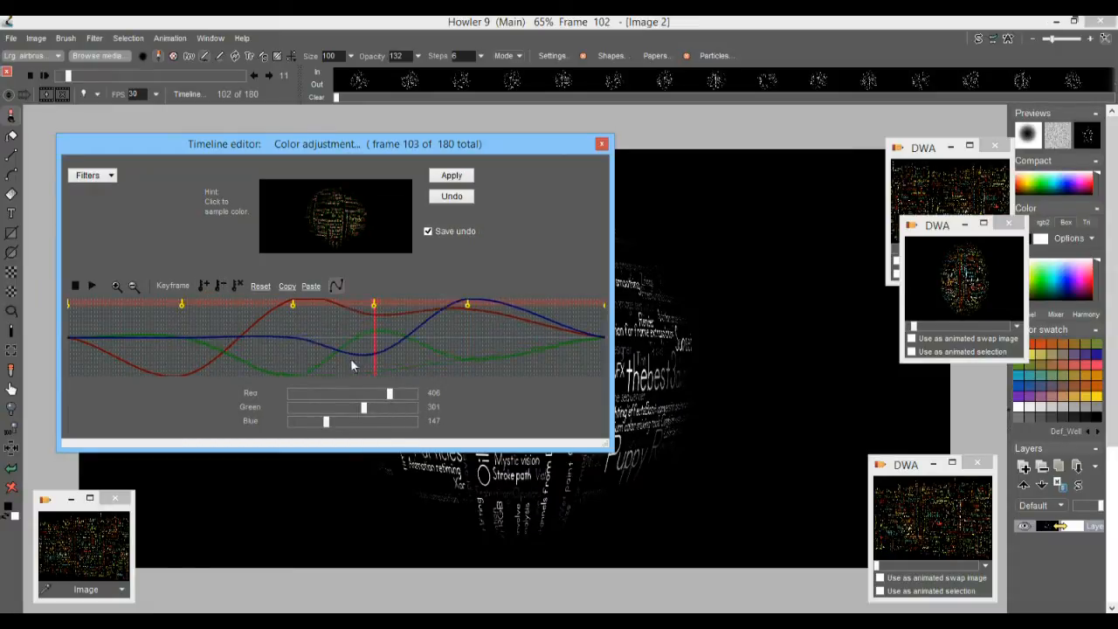
Retime the inner keyframes so the red 406 key precedes the red 512 key, and move the last inner key to frame 143
left_click_drag(290, 303, 279, 305)
mouse_move(374, 302)
left_mouse_down()
mouse_move(321, 307)
mouse_move(393, 310)
left_mouse_up()
left_click_drag(321, 305, 277, 305)
left_click_drag(391, 310, 362, 305)
left_click_drag(467, 302, 494, 306)
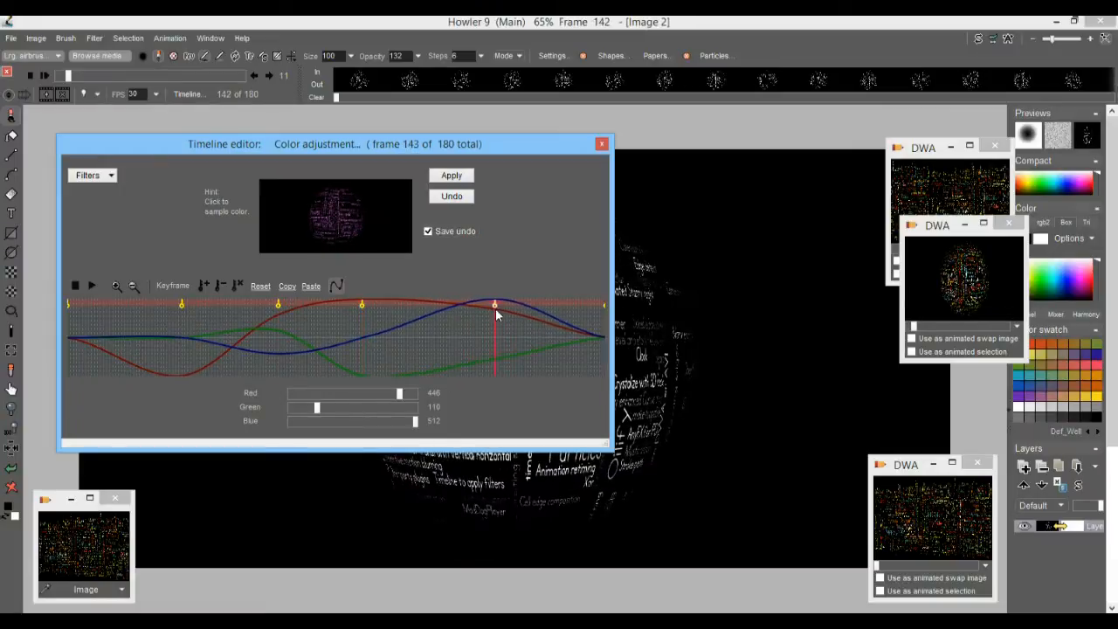
Scrub through the timeline to preview the colour changes, and narrow the timeline editor
left_click_drag(81, 362, 646, 362)
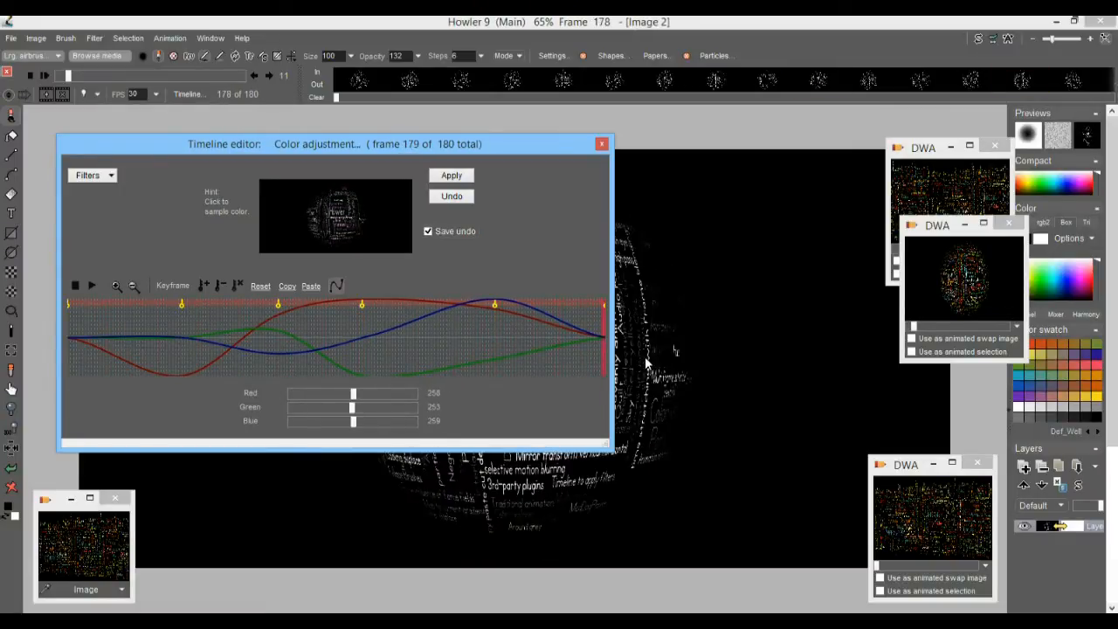
left_click(616, 393)
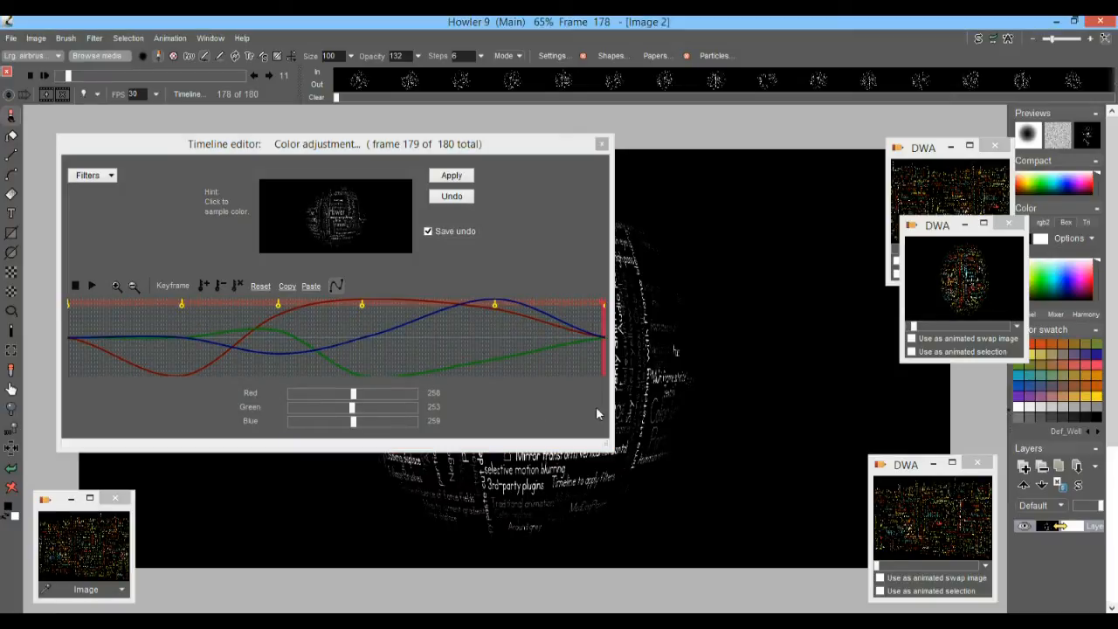
left_click_drag(608, 404, 218, 354)
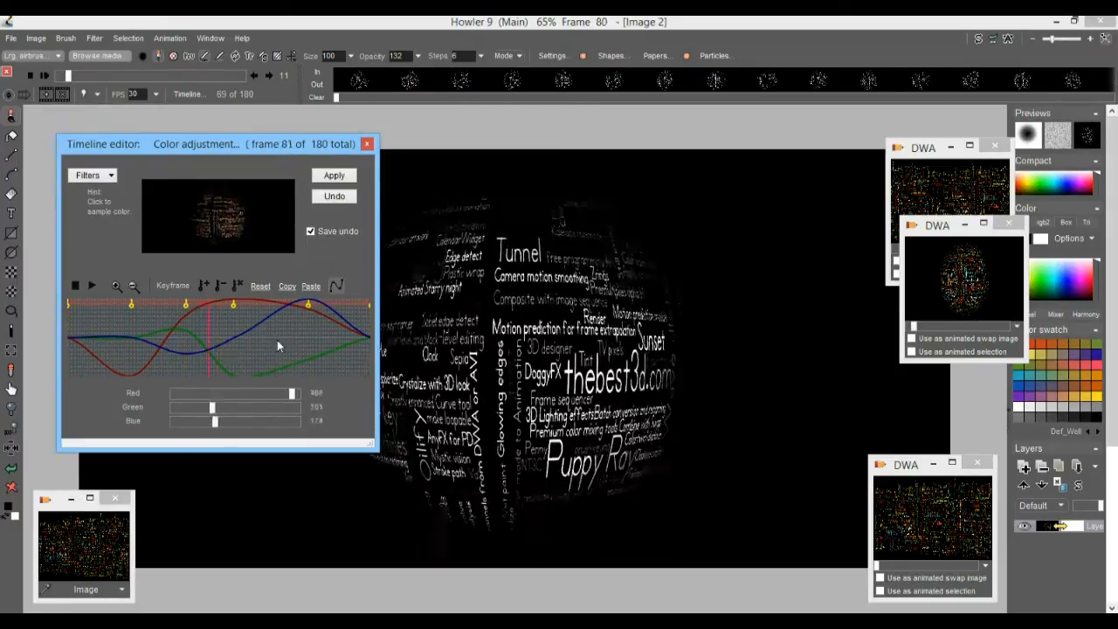
Compare linear with smooth interpolation, keep the smooth curves, and apply the colour adjustment to all 180 frames
left_click(342, 288)
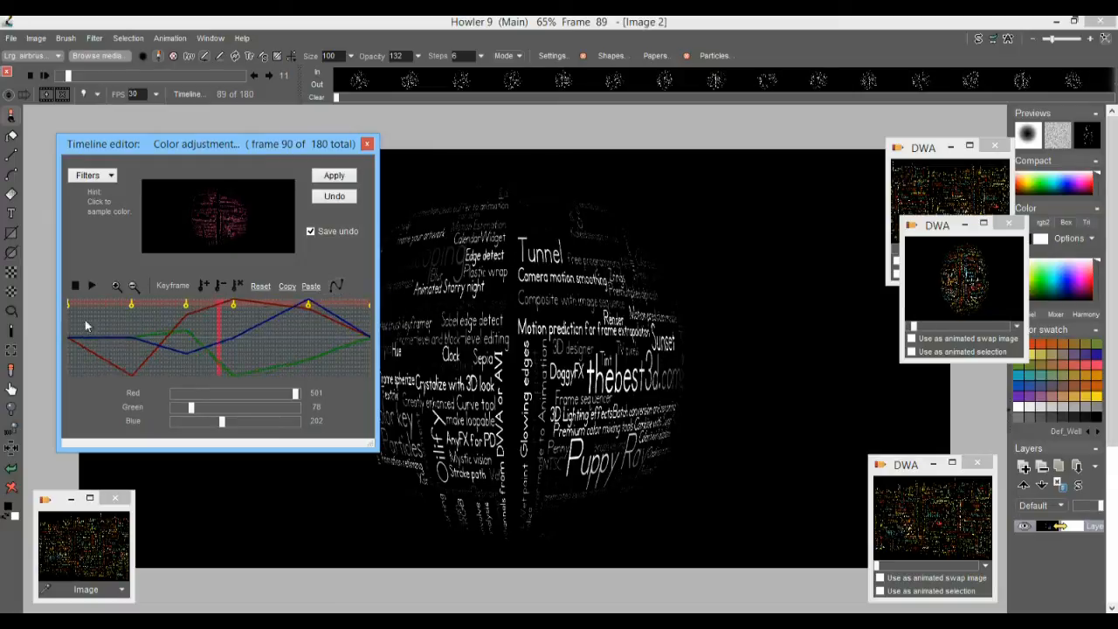
left_click(340, 283)
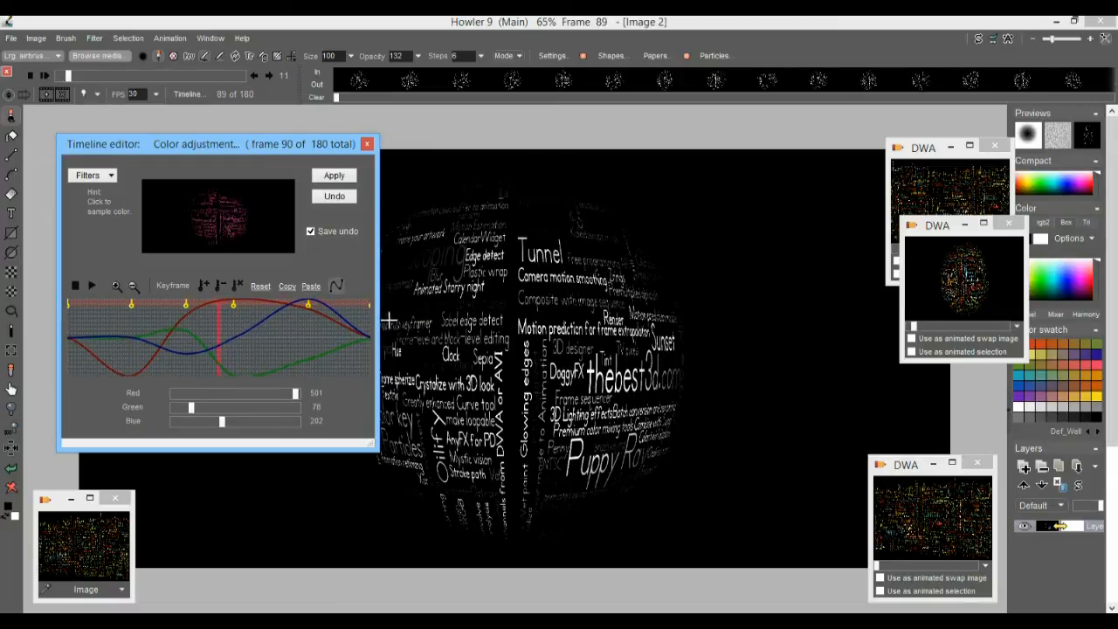
left_click(340, 175)
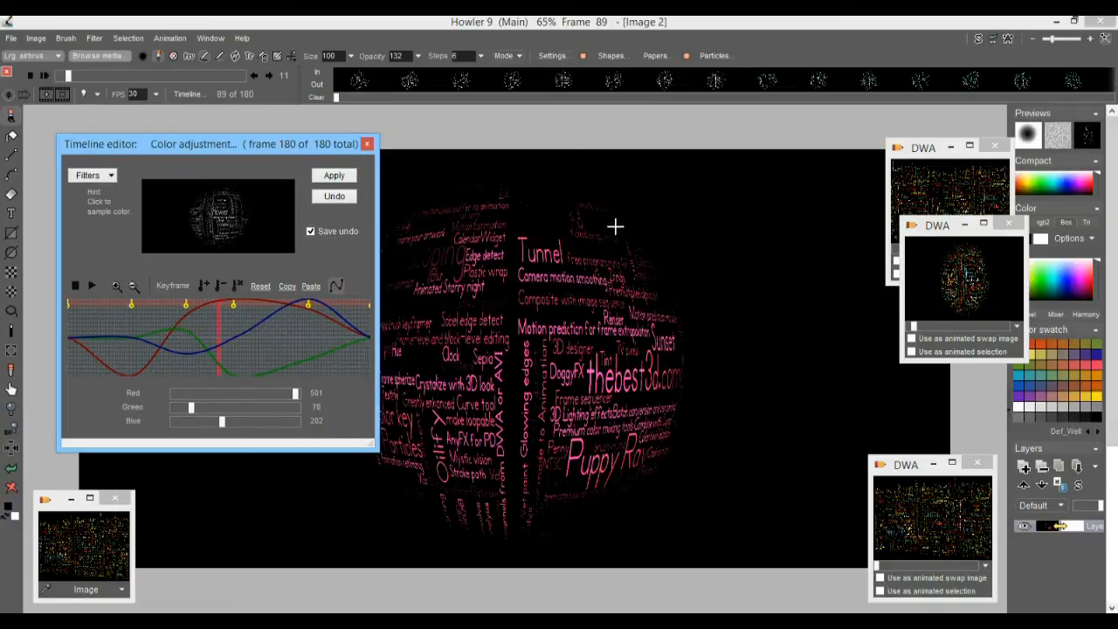
left_click(367, 145)
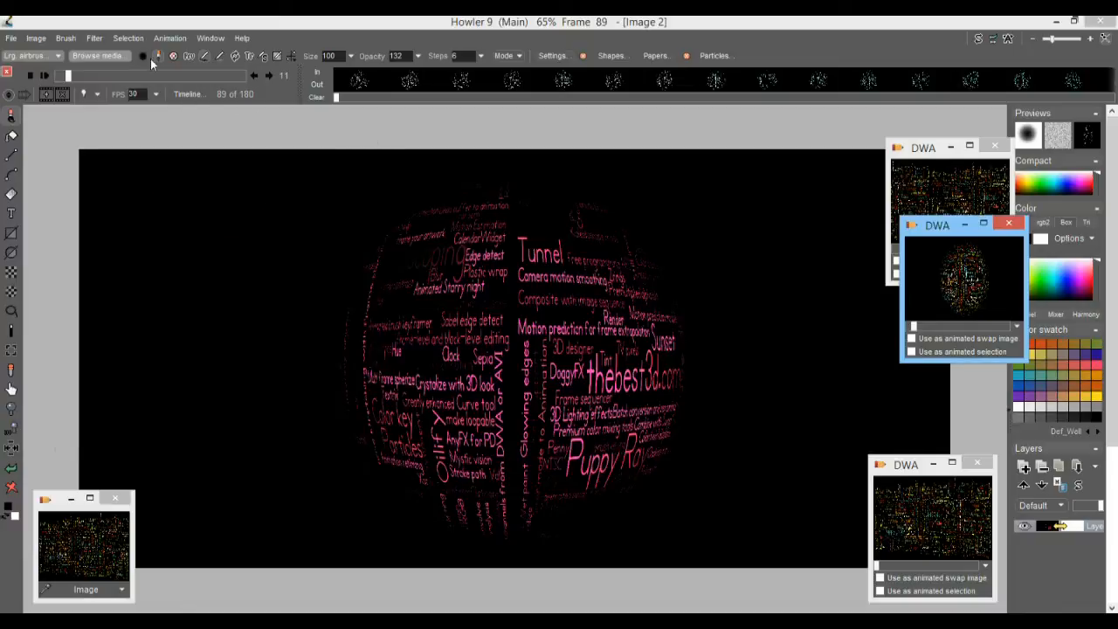
Try the Mystic vision blur in Dreamy mode on the coloured sphere, varying its factor, quality and level
left_click(93, 39)
mouse_move(178, 112)
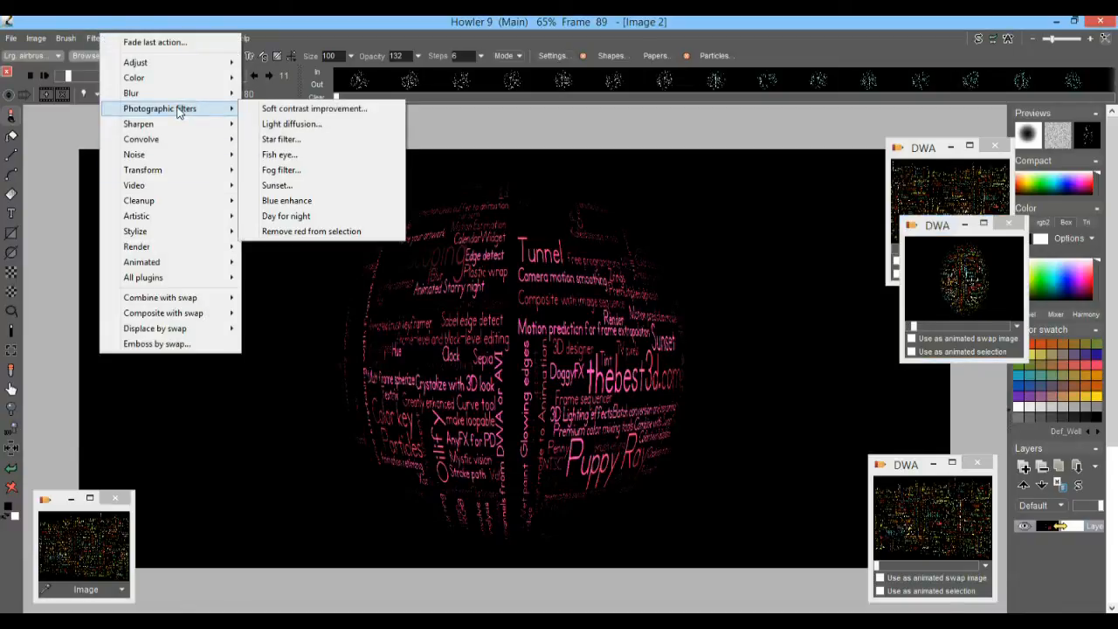
mouse_move(159, 93)
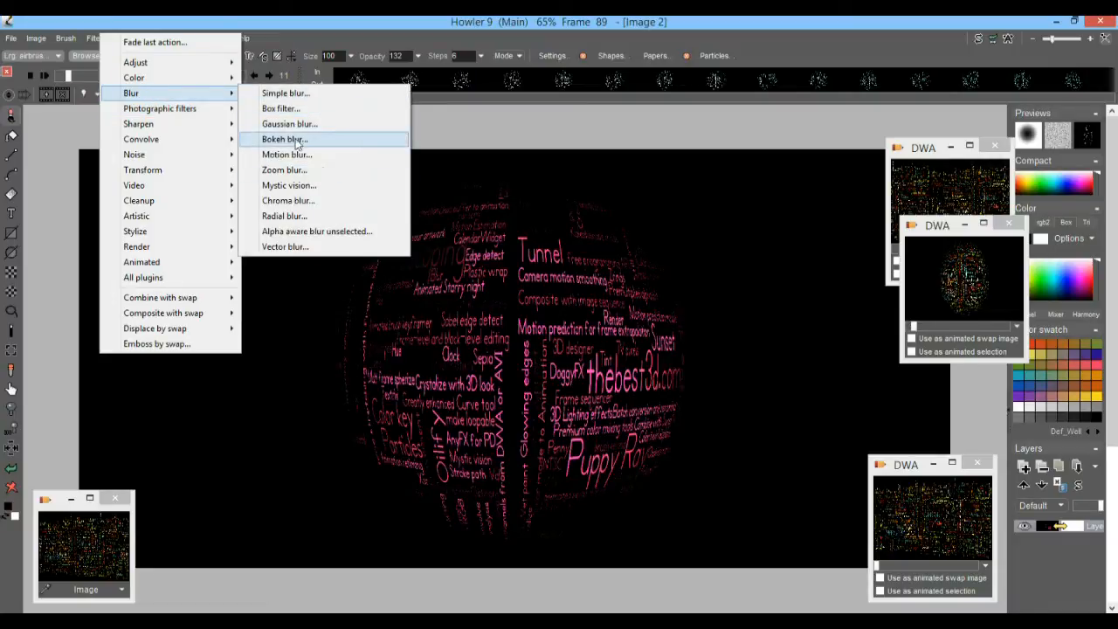
left_click(293, 186)
left_click_drag(569, 234, 218, 178)
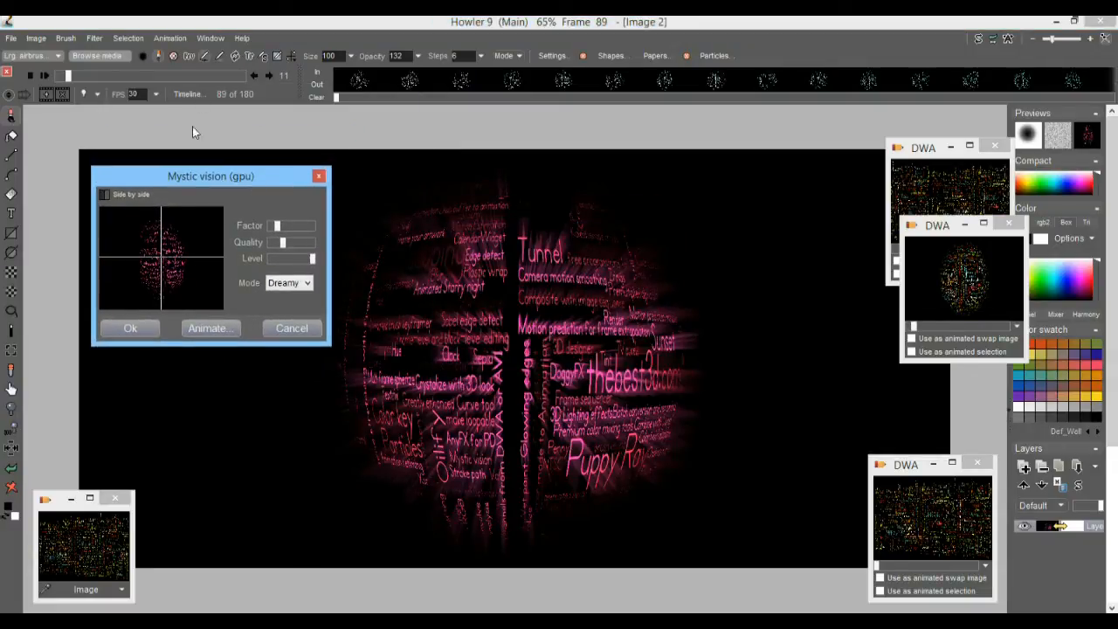
mouse_move(295, 242)
left_mouse_down()
mouse_move(311, 226)
mouse_move(299, 226)
left_mouse_up()
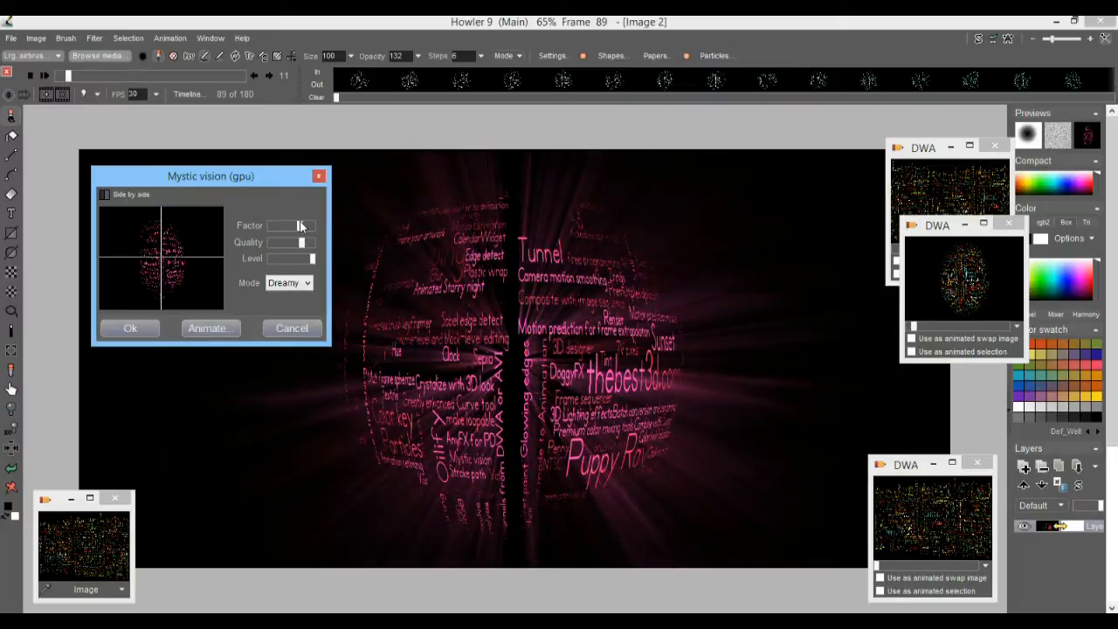
left_click_drag(313, 260, 269, 241)
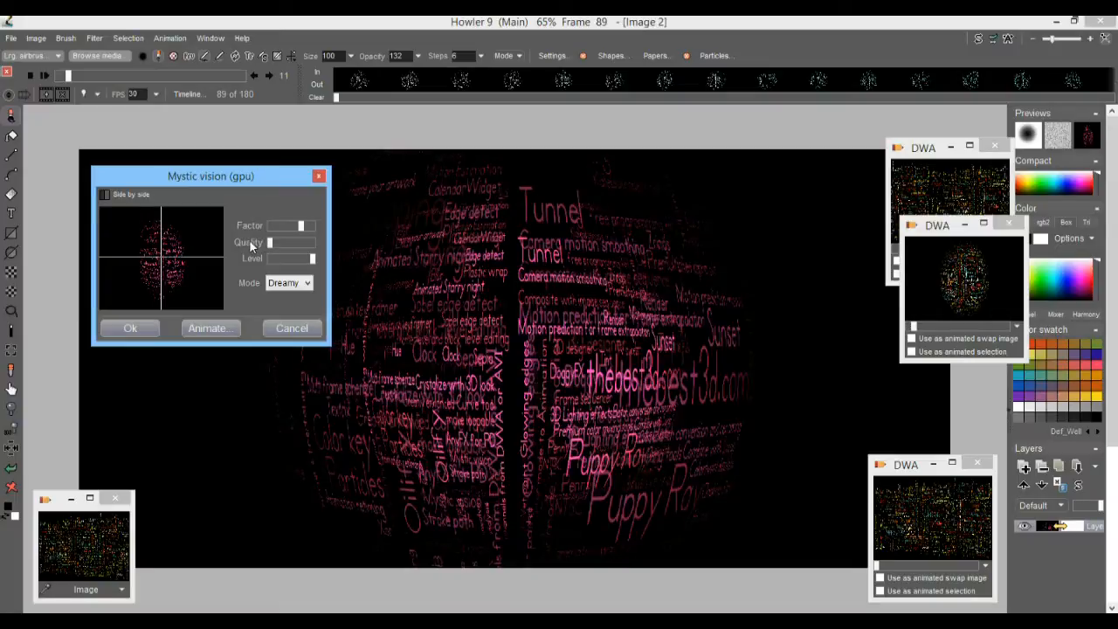
mouse_move(300, 230)
left_mouse_down()
mouse_move(287, 229)
mouse_move(317, 228)
mouse_move(300, 230)
left_mouse_up()
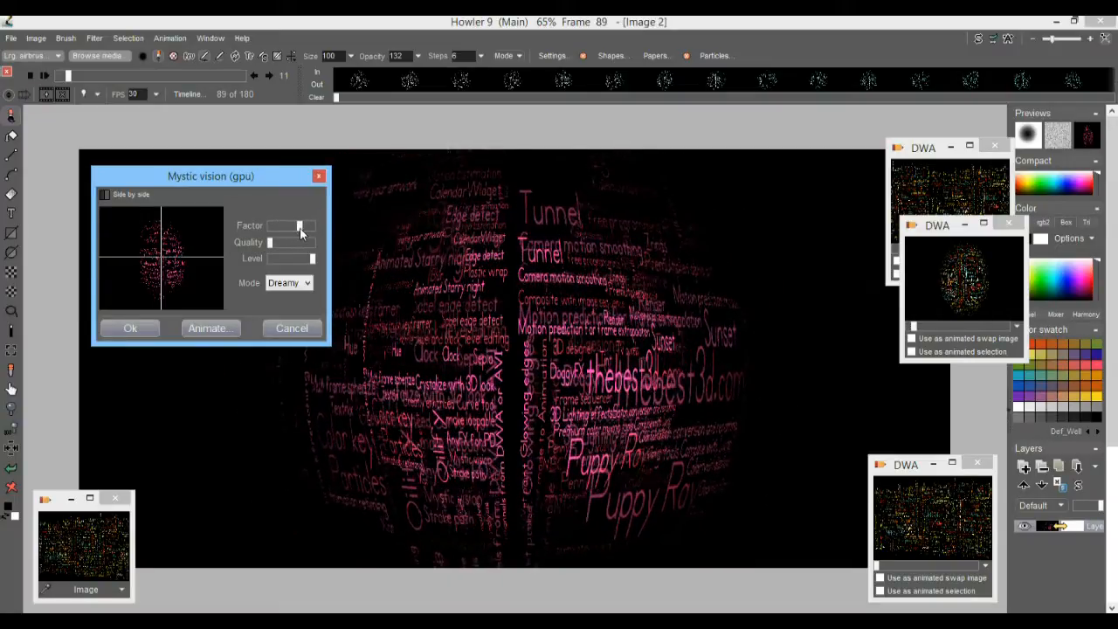
left_click(292, 328)
left_click(127, 38)
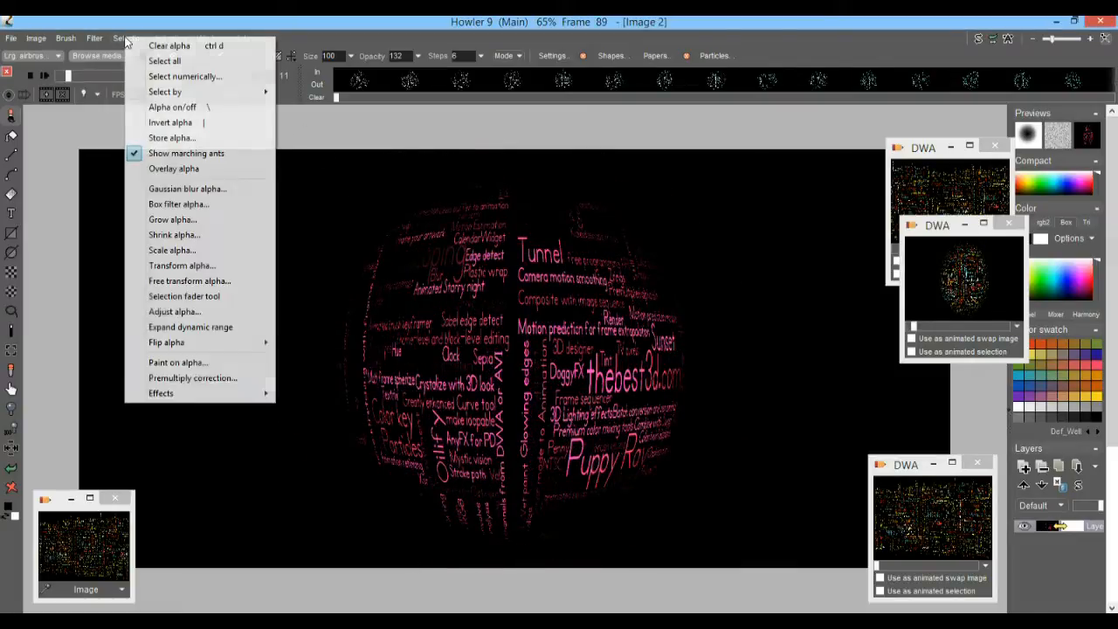
Store the recoloured sphere animation to disc and set its thumbnail window among the other stored copies
left_click(131, 21)
left_click(179, 38)
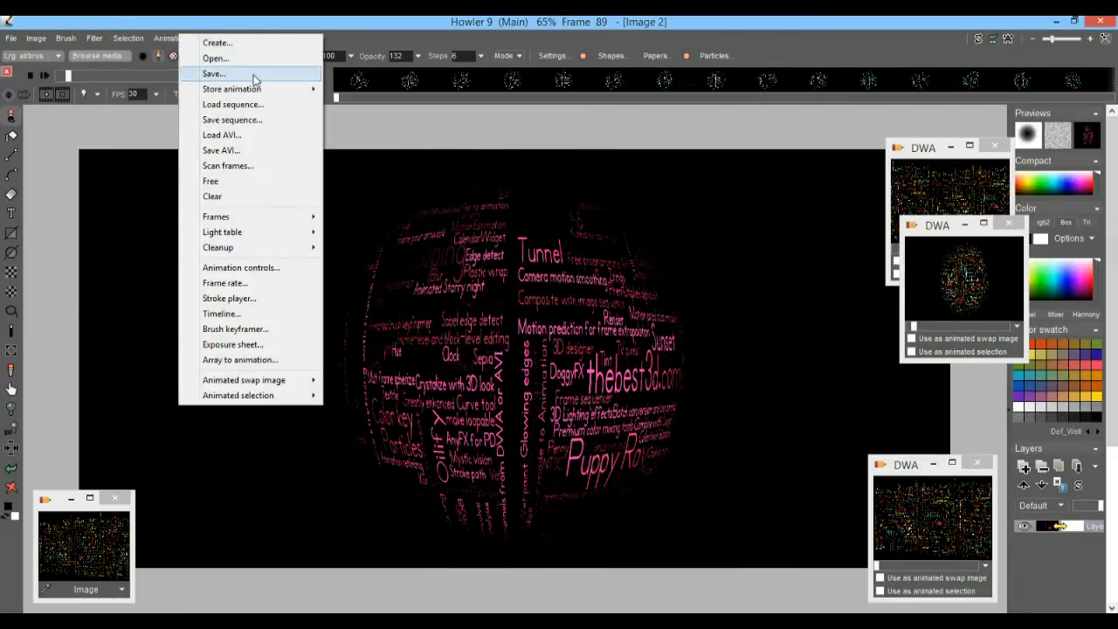
mouse_move(255, 89)
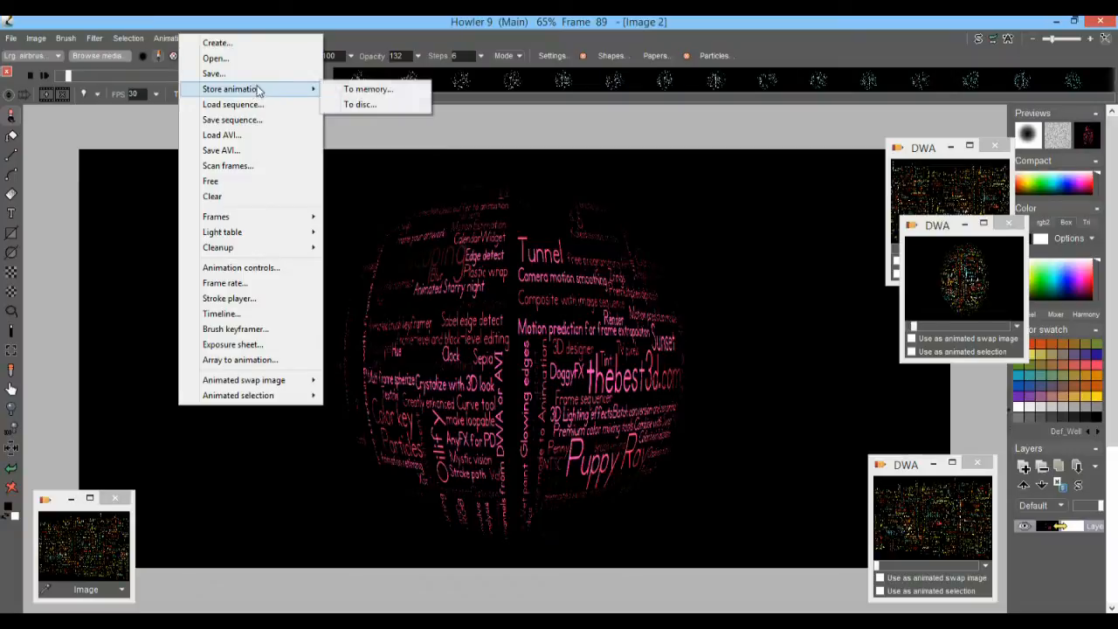
left_click(360, 105)
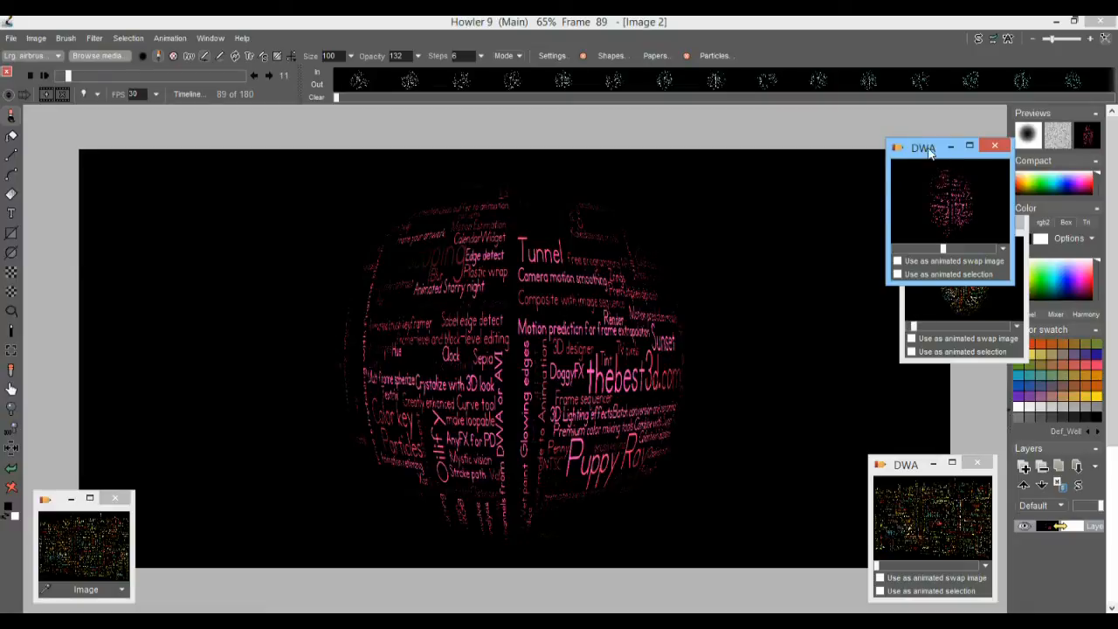
Set up a Mystic vision blur in Dreamy mode with maximum factor and level, comparing quality extremes and keeping the lowest
left_click(91, 39)
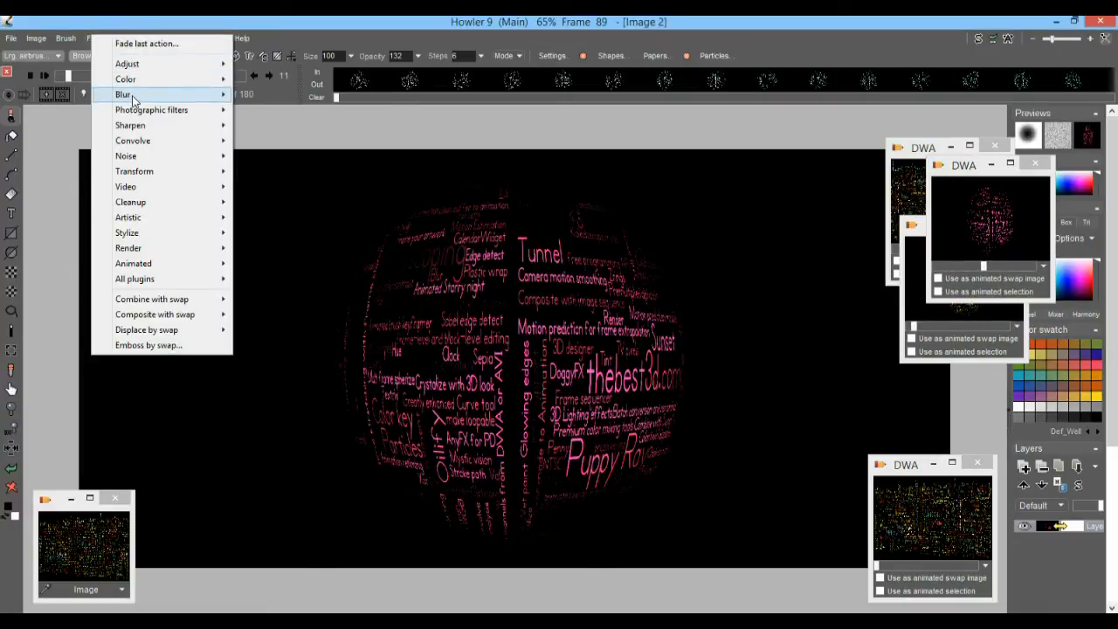
mouse_move(132, 97)
left_click(300, 185)
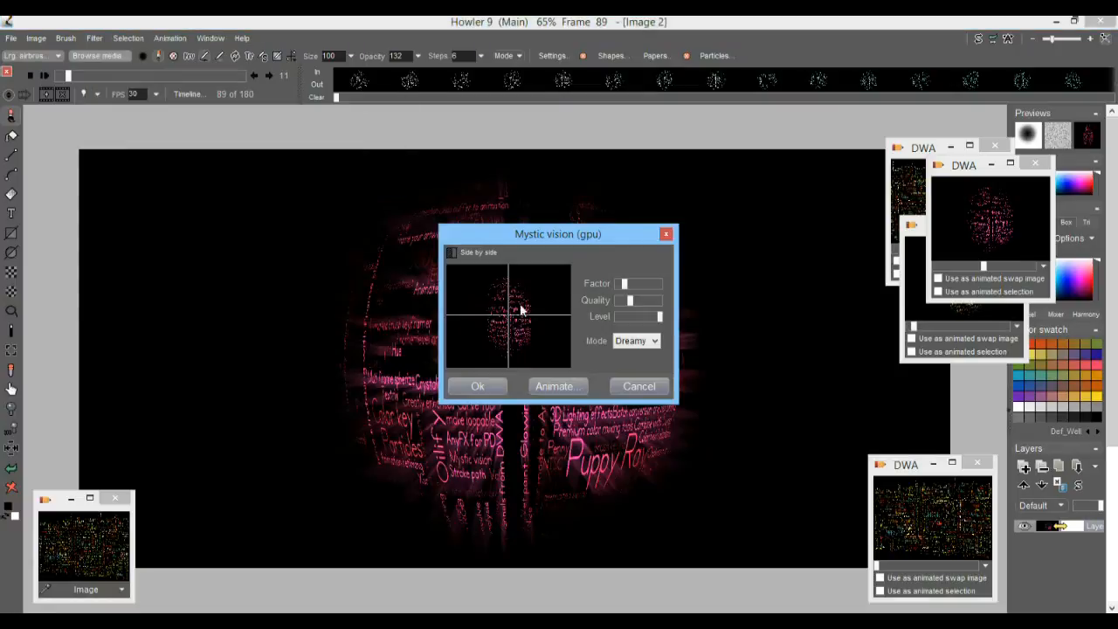
mouse_move(644, 306)
left_mouse_down()
mouse_move(680, 299)
mouse_move(591, 306)
mouse_move(640, 301)
left_mouse_up()
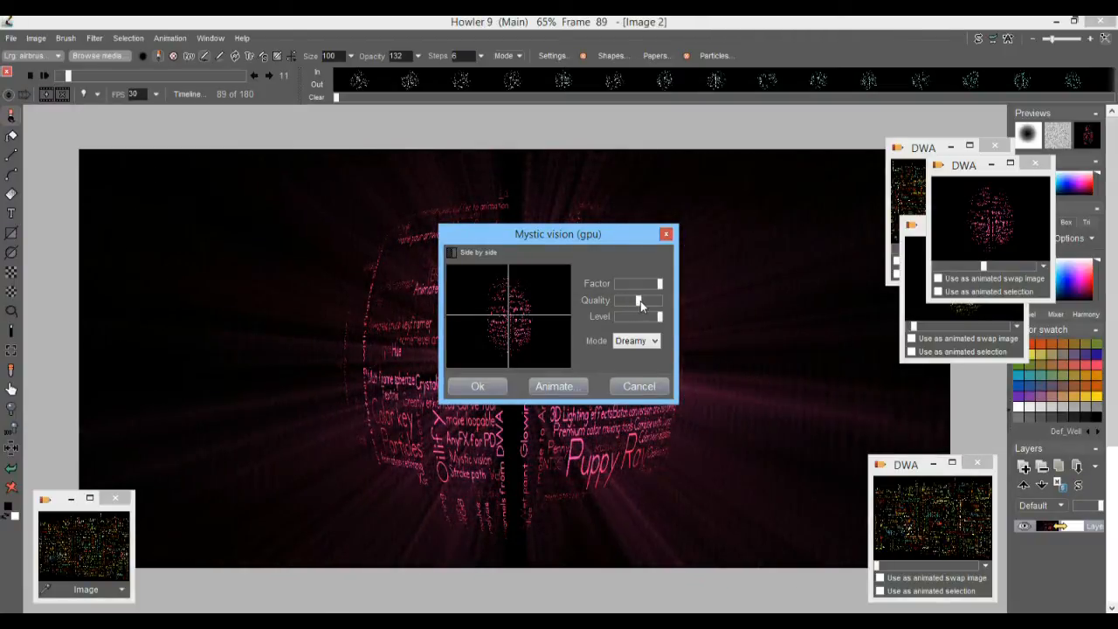
left_click_drag(578, 238, 293, 210)
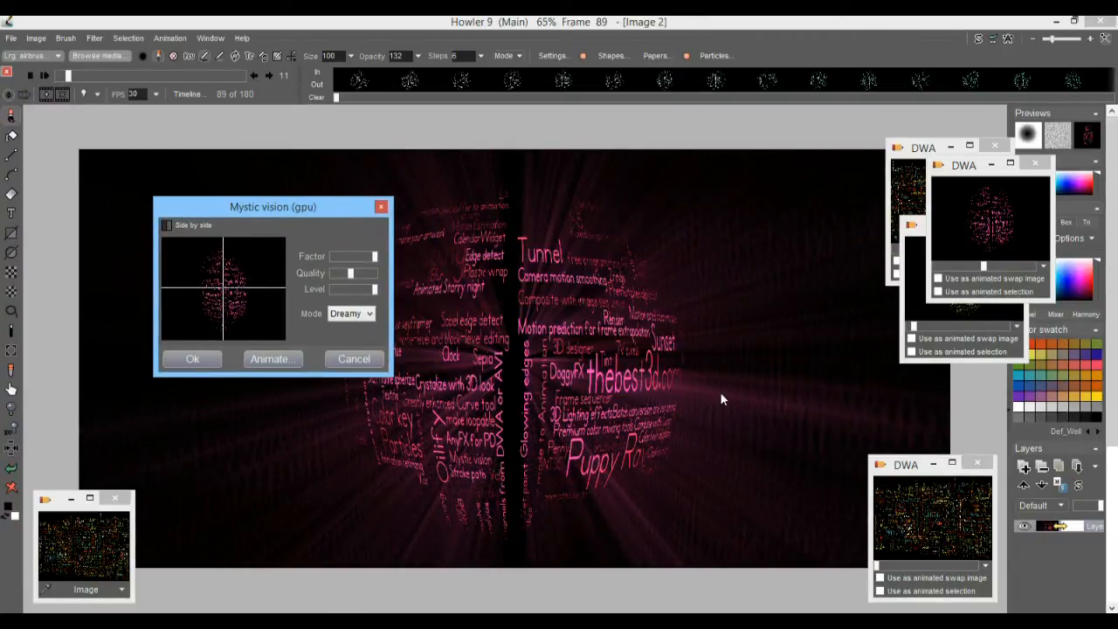
mouse_move(352, 275)
left_mouse_down()
mouse_move(364, 278)
mouse_move(334, 275)
left_mouse_up()
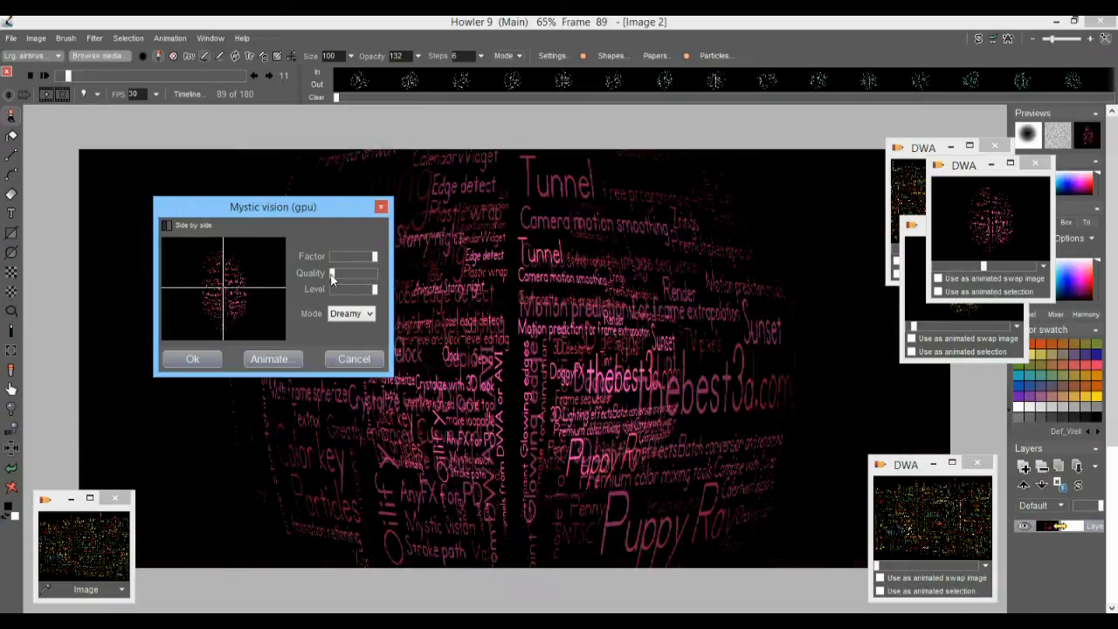
left_click_drag(339, 273, 391, 278)
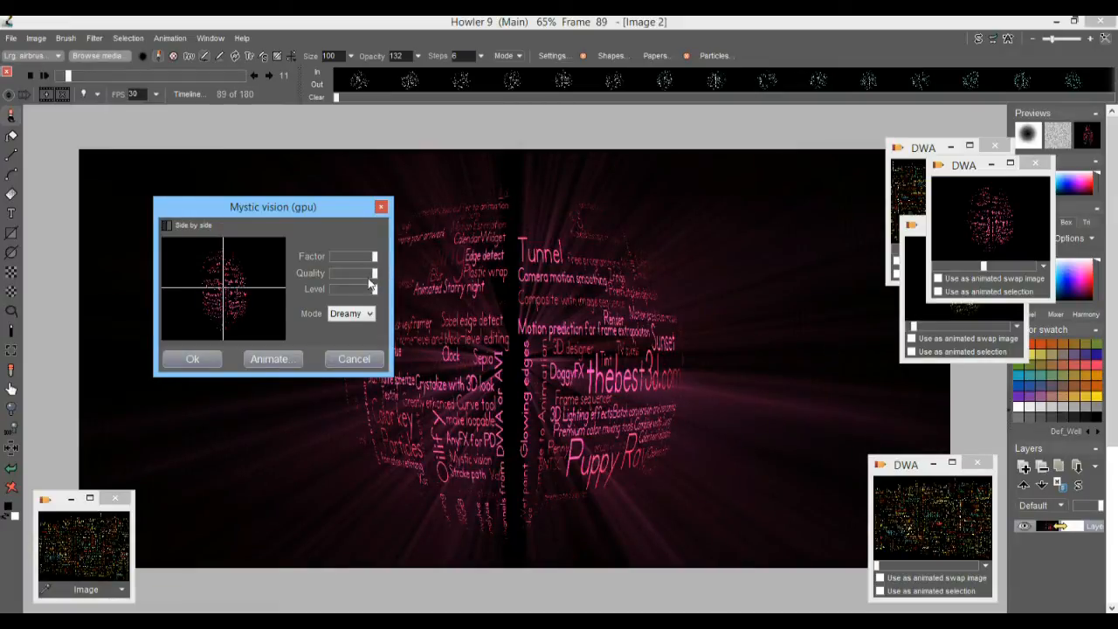
left_click_drag(374, 278, 333, 275)
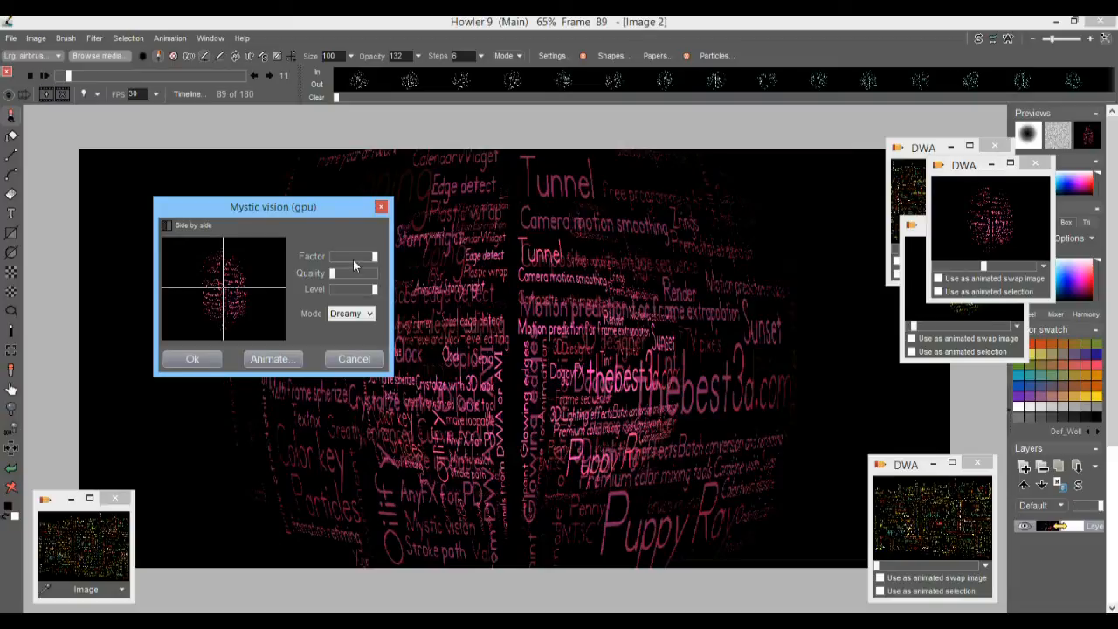
Compare the Scary mode with Dreamy, keep Dreamy, and apply the Mystic vision filter to all frames
left_click(350, 316)
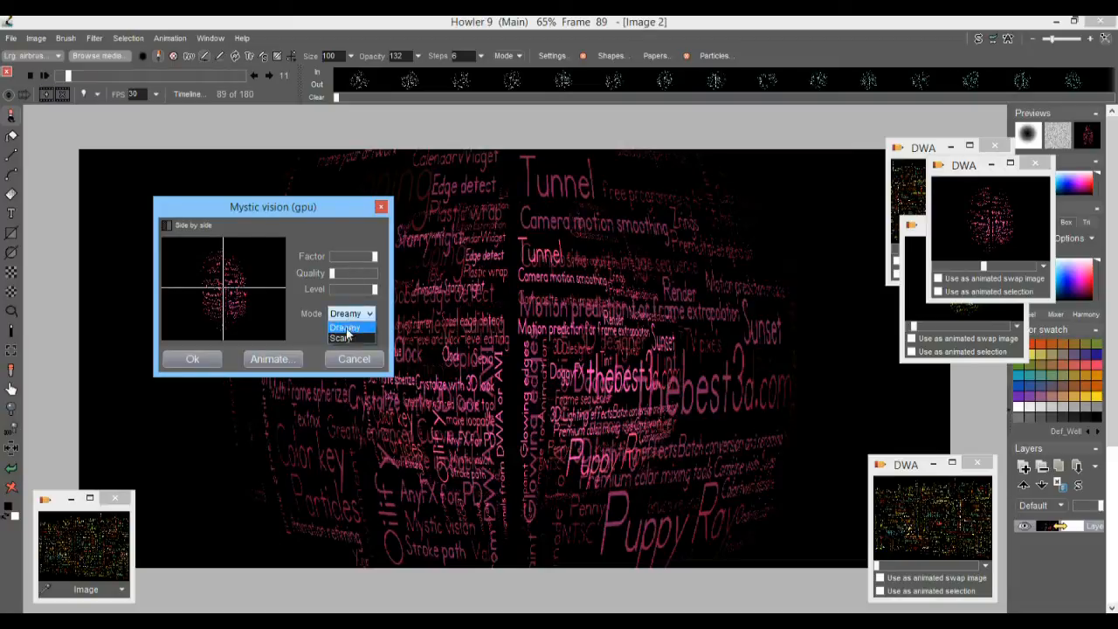
left_click(345, 338)
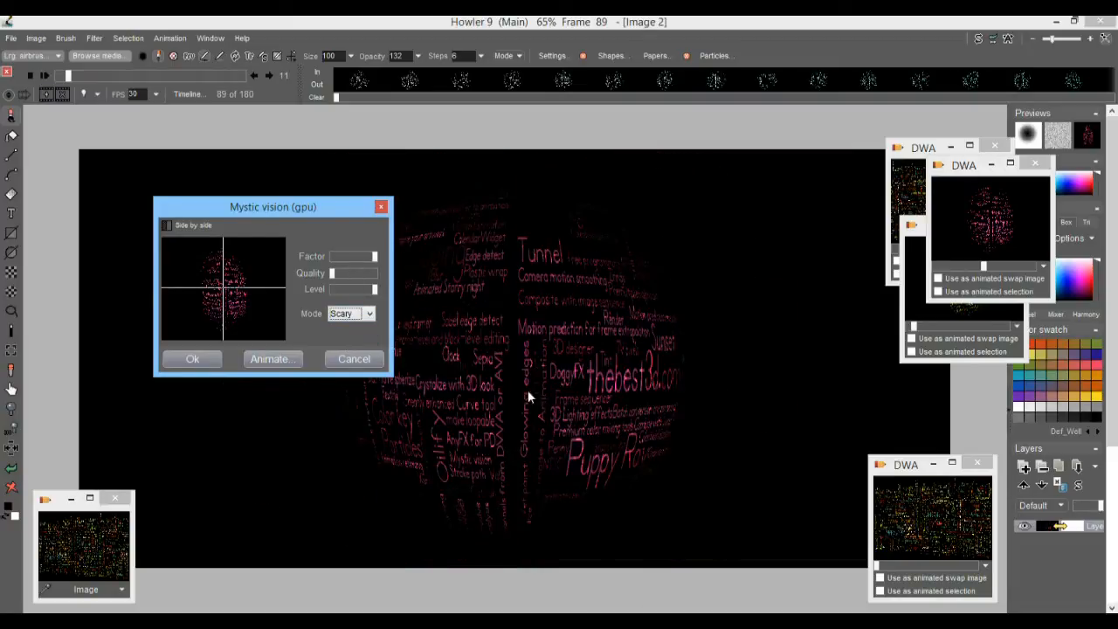
left_click(345, 316)
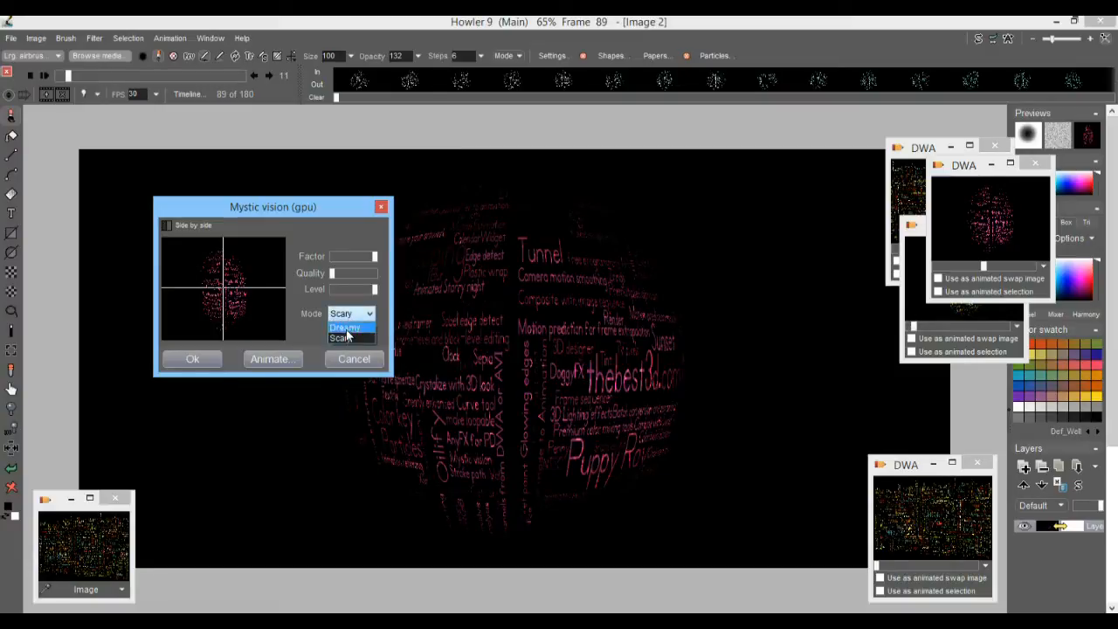
left_click(346, 328)
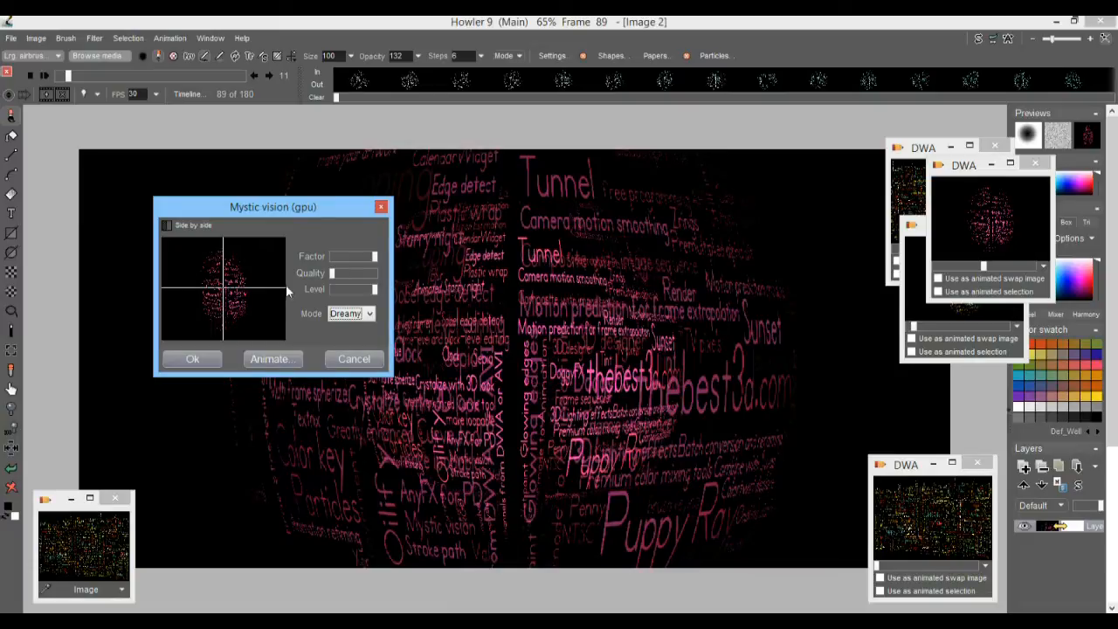
left_click(283, 360)
left_click(489, 387)
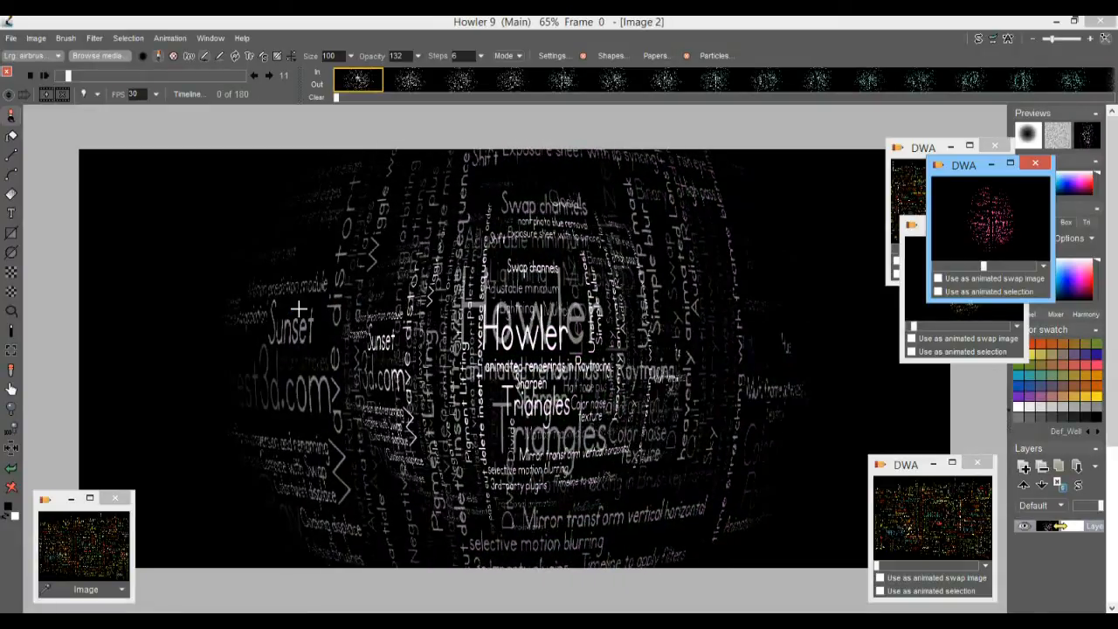
Preview the echoed-text animation up to frame 93, and store it to disc with its thumbnail window below the other copies
left_click(42, 77)
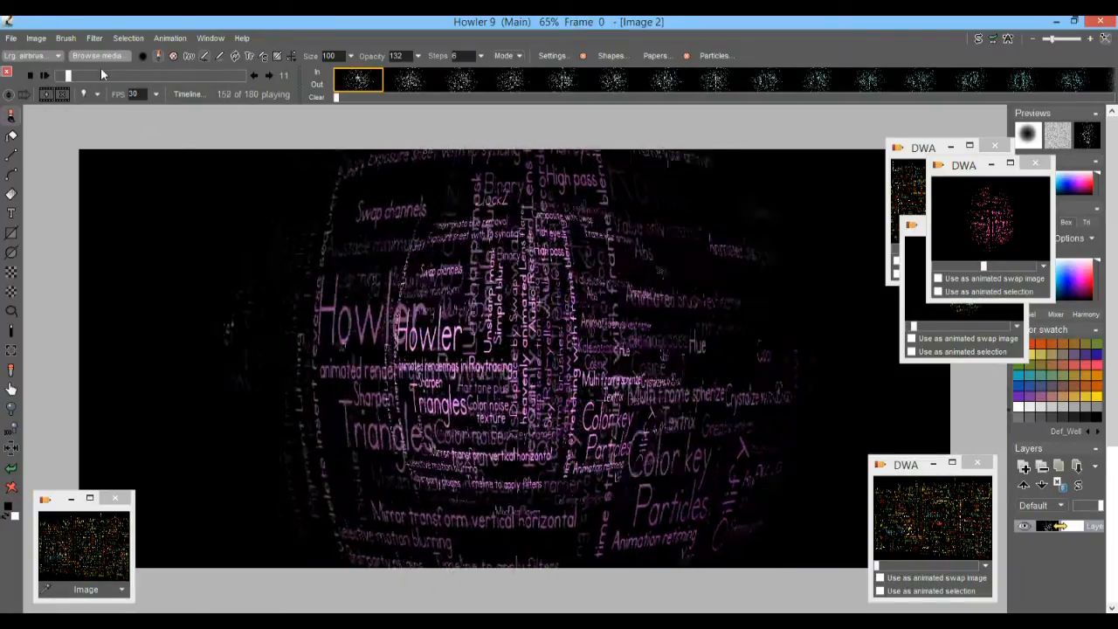
left_click(155, 76)
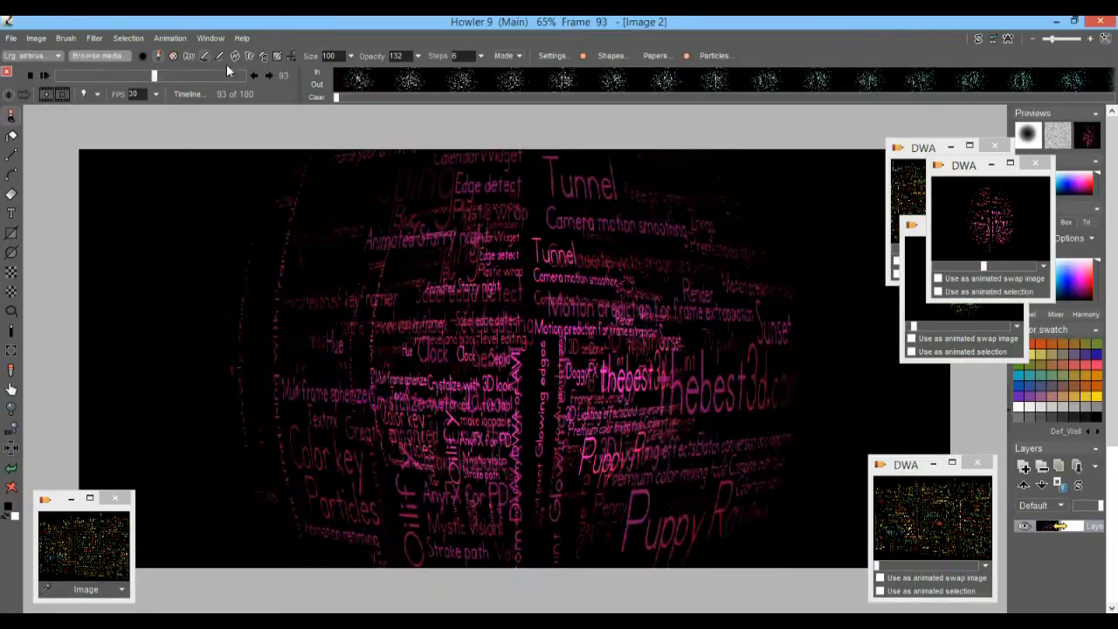
left_click(169, 38)
mouse_move(288, 90)
left_click(382, 106)
left_click_drag(922, 151, 969, 357)
mouse_move(988, 460)
left_mouse_down()
mouse_move(943, 460)
mouse_move(999, 458)
left_mouse_up()
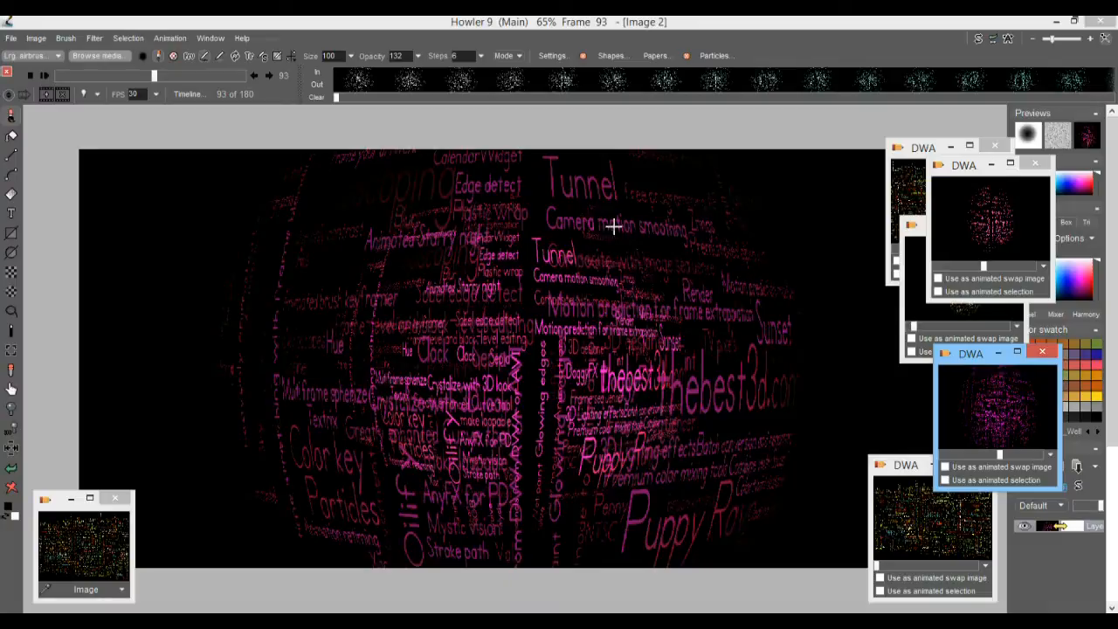
Restore the stored recoloured sphere animation without the blur and go to frame 43
double_click(987, 205)
left_click(597, 363)
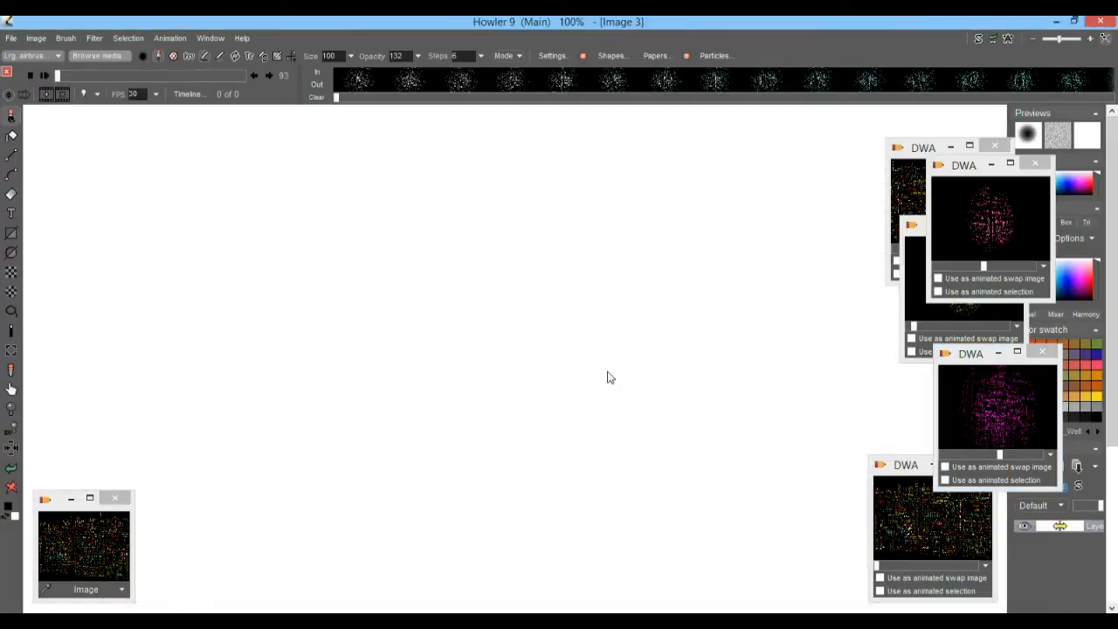
left_click_drag(61, 76, 102, 103)
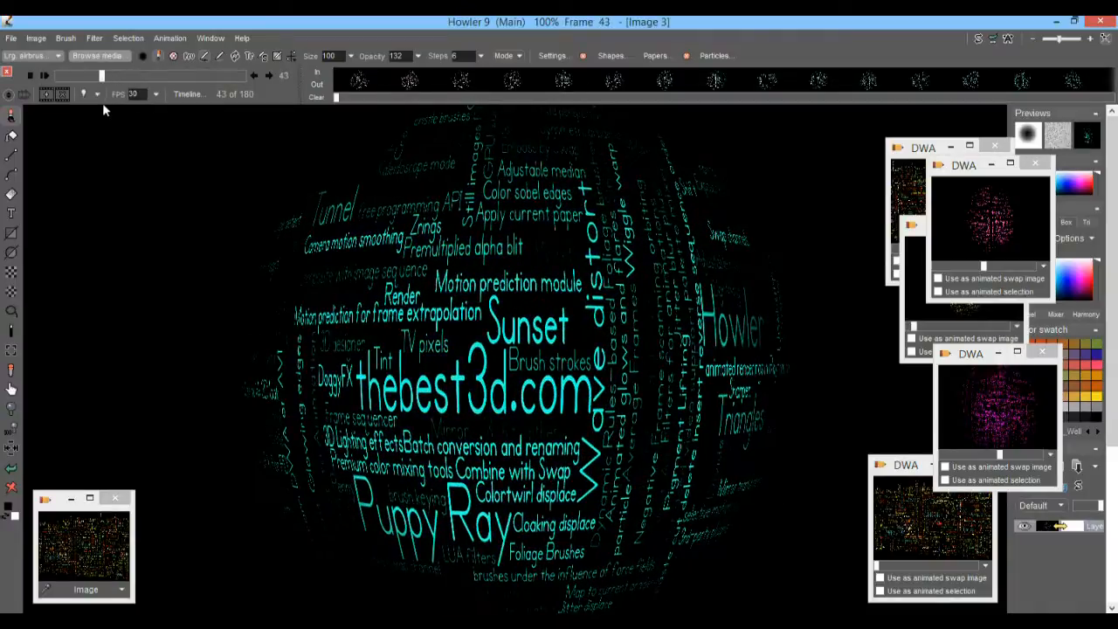
Apply Mystic vision in Dreamy mode to all frames, with quality and level at maximum and factor slightly above the middle
left_click(94, 39)
mouse_move(153, 98)
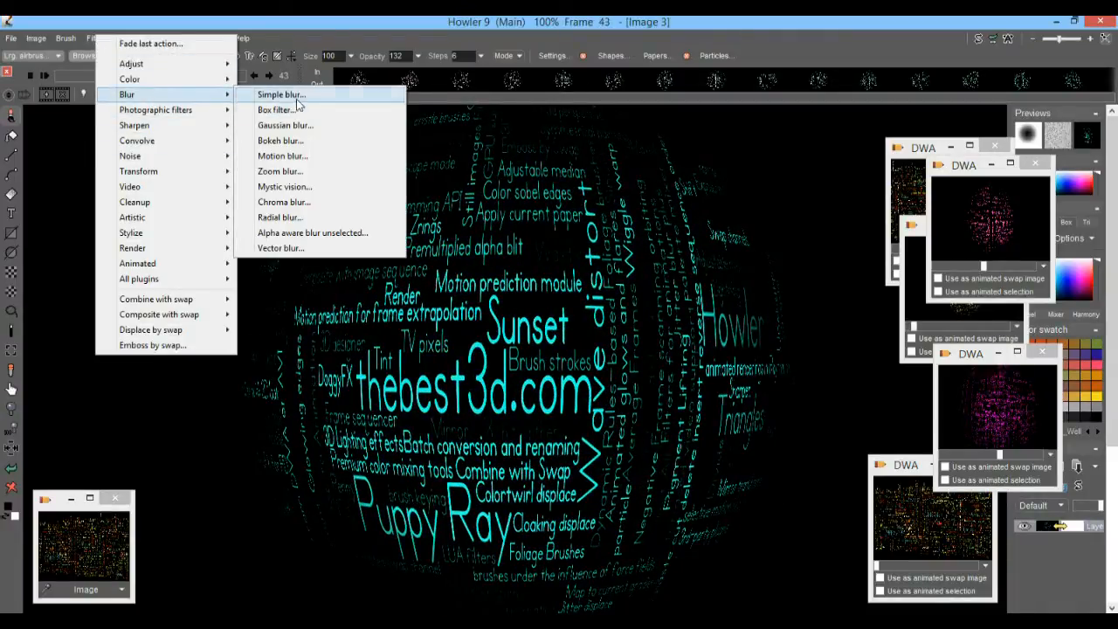
left_click(284, 186)
left_click_drag(514, 237, 143, 182)
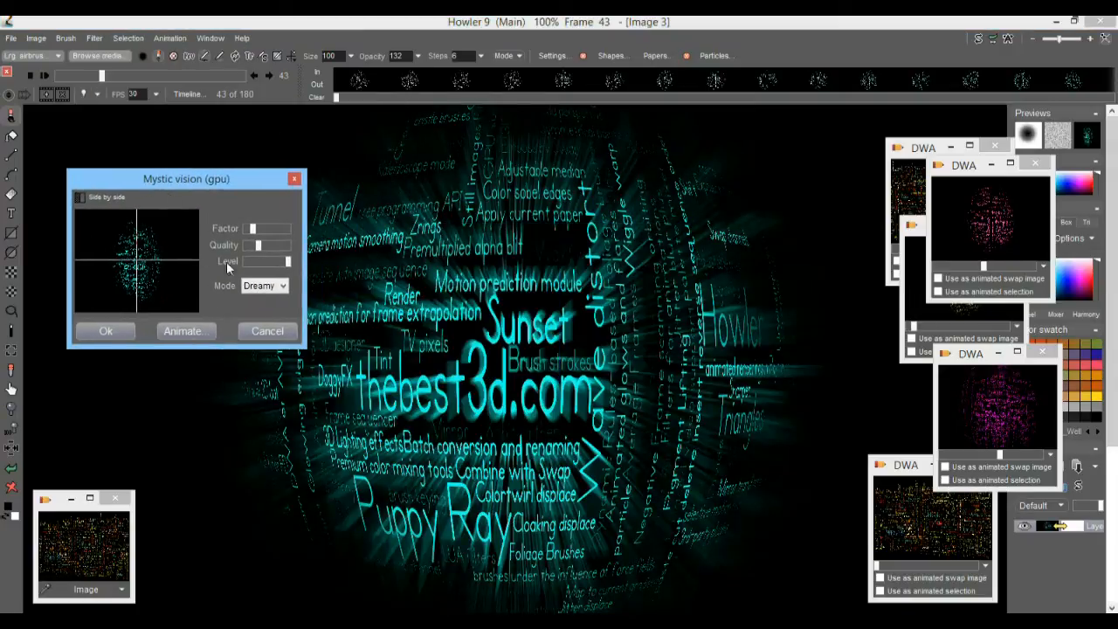
left_click_drag(278, 260, 337, 265)
left_click_drag(256, 231, 329, 241)
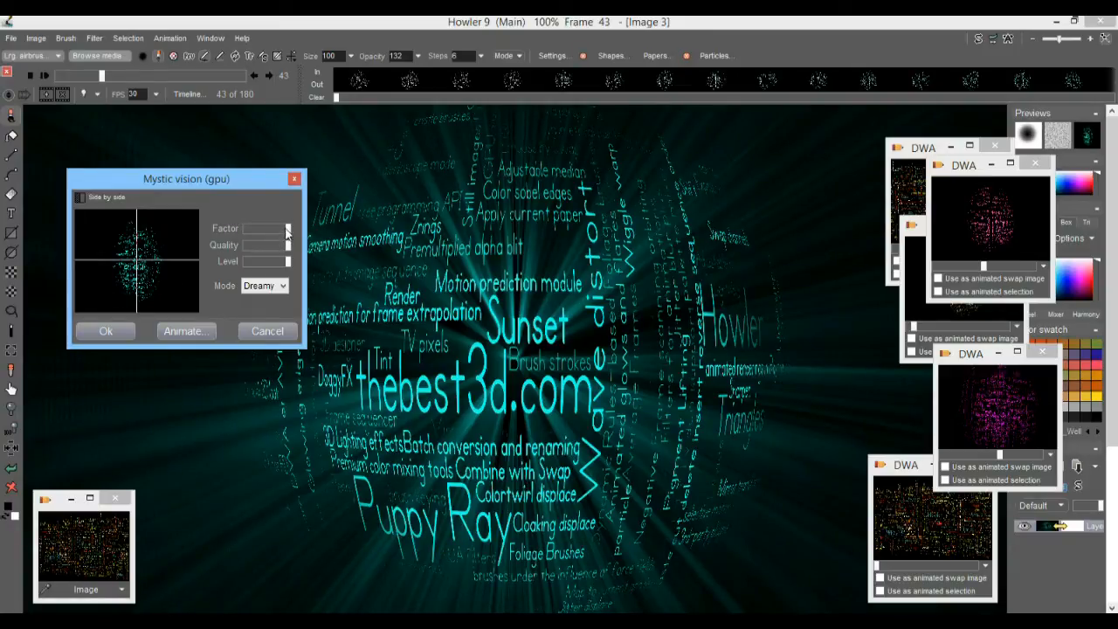
mouse_move(288, 229)
left_mouse_down()
mouse_move(271, 230)
mouse_move(275, 241)
left_mouse_up()
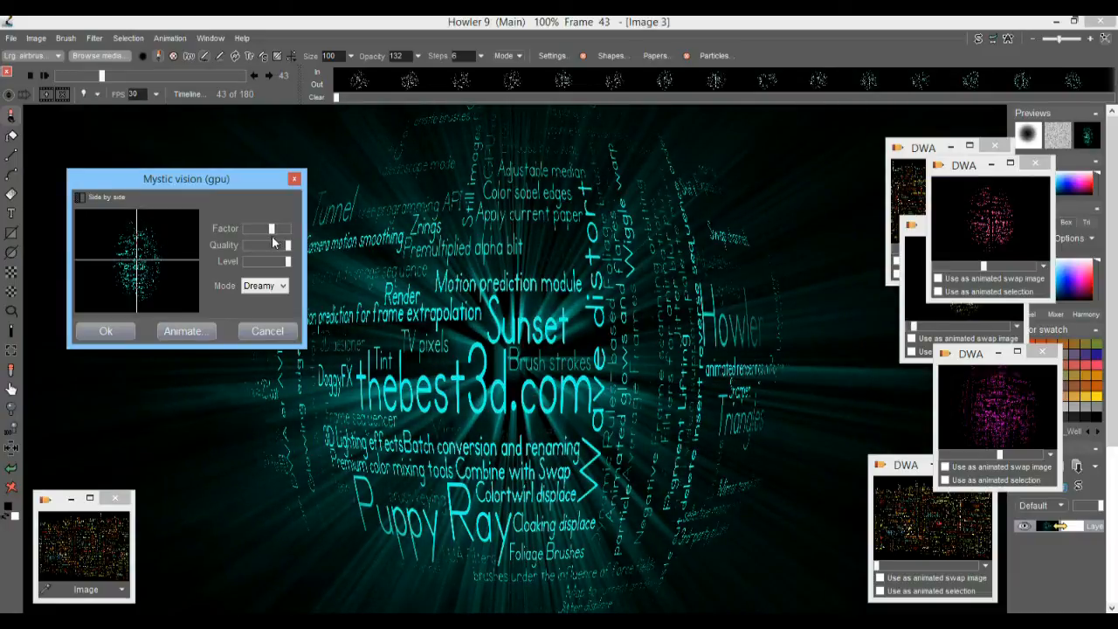
left_click(176, 330)
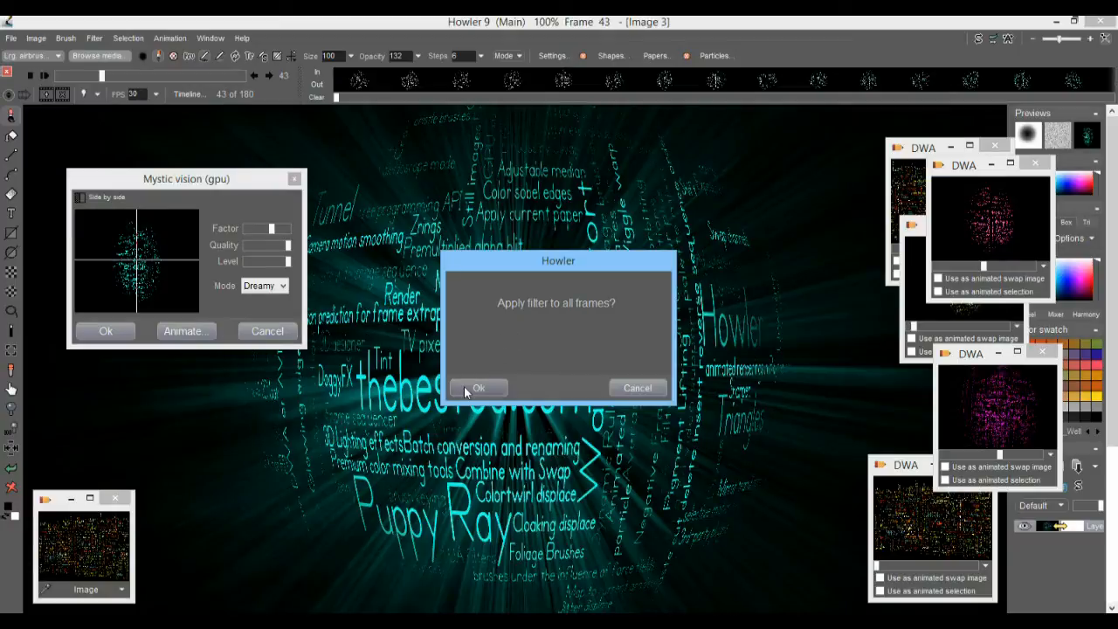
left_click(464, 388)
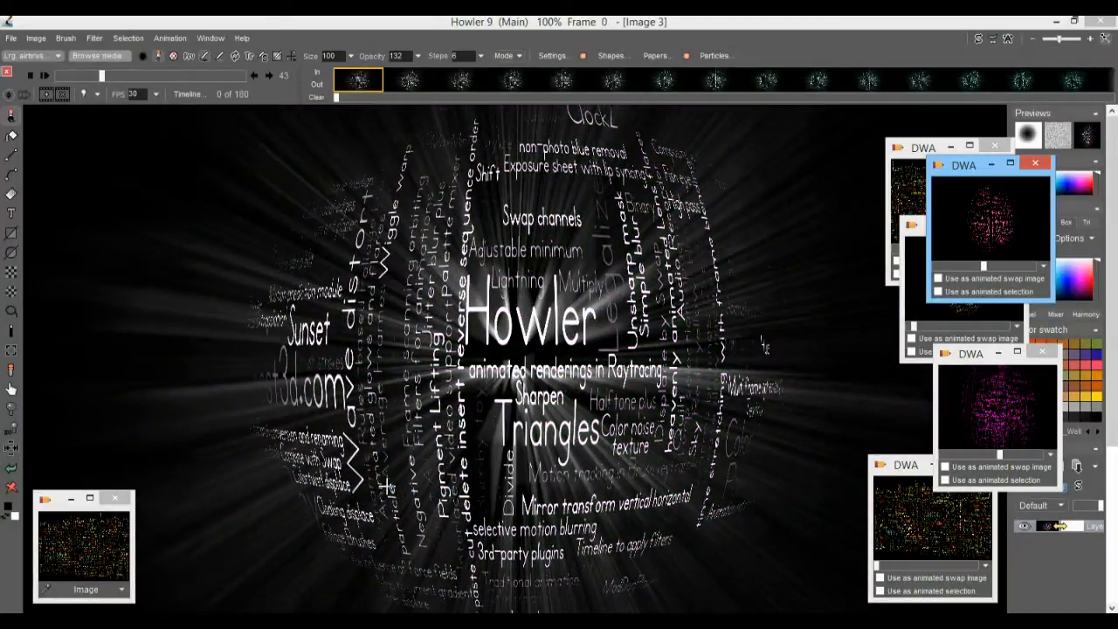
left_click(96, 38)
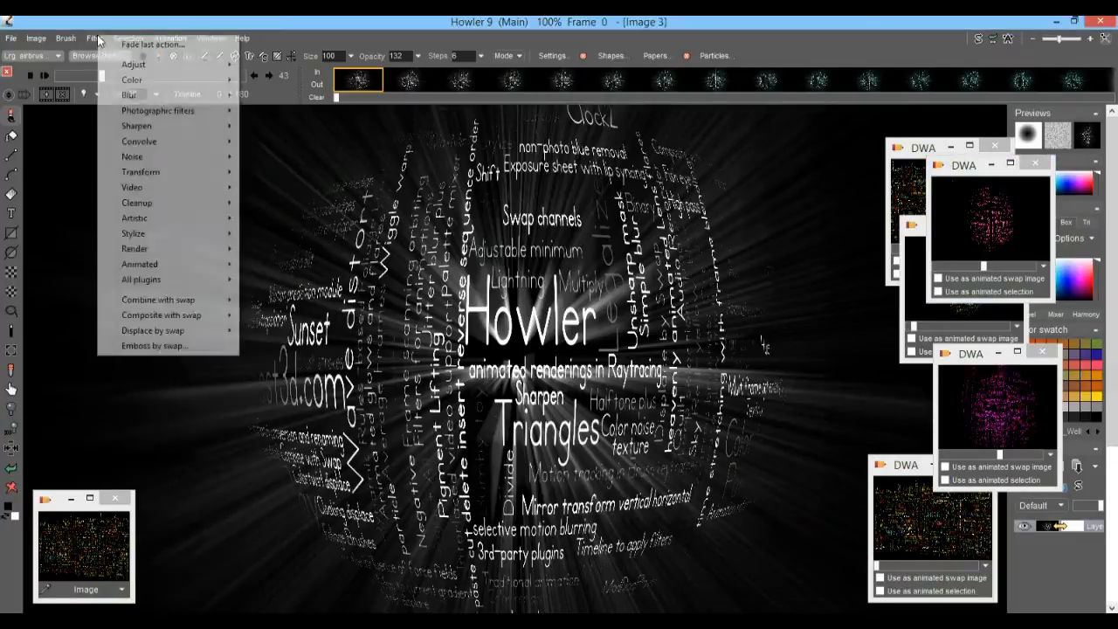
mouse_move(180, 112)
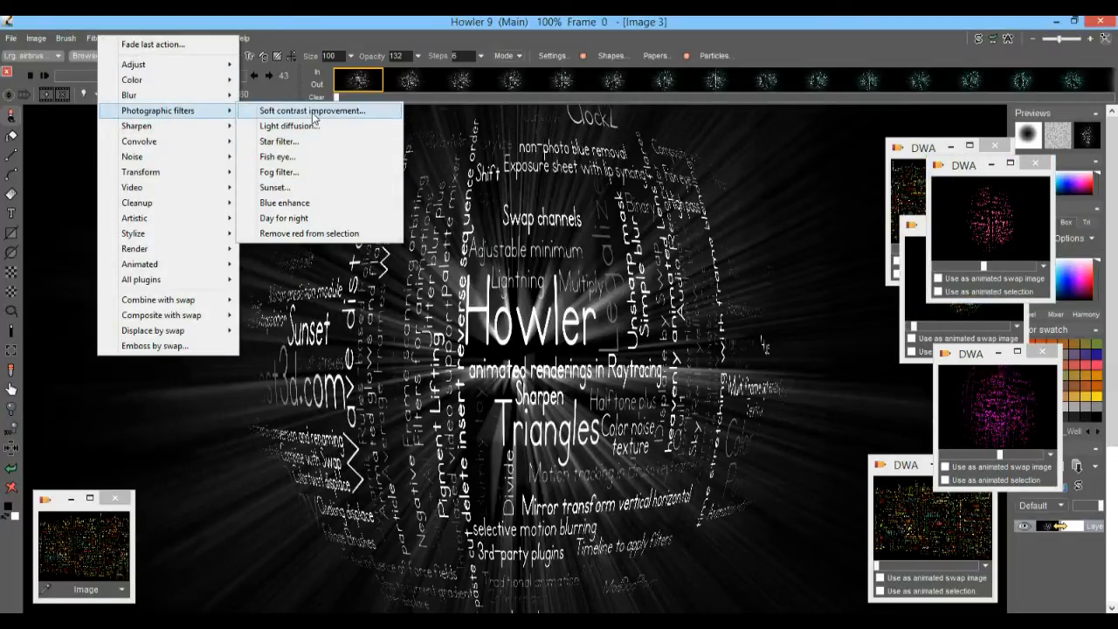
left_click(313, 111)
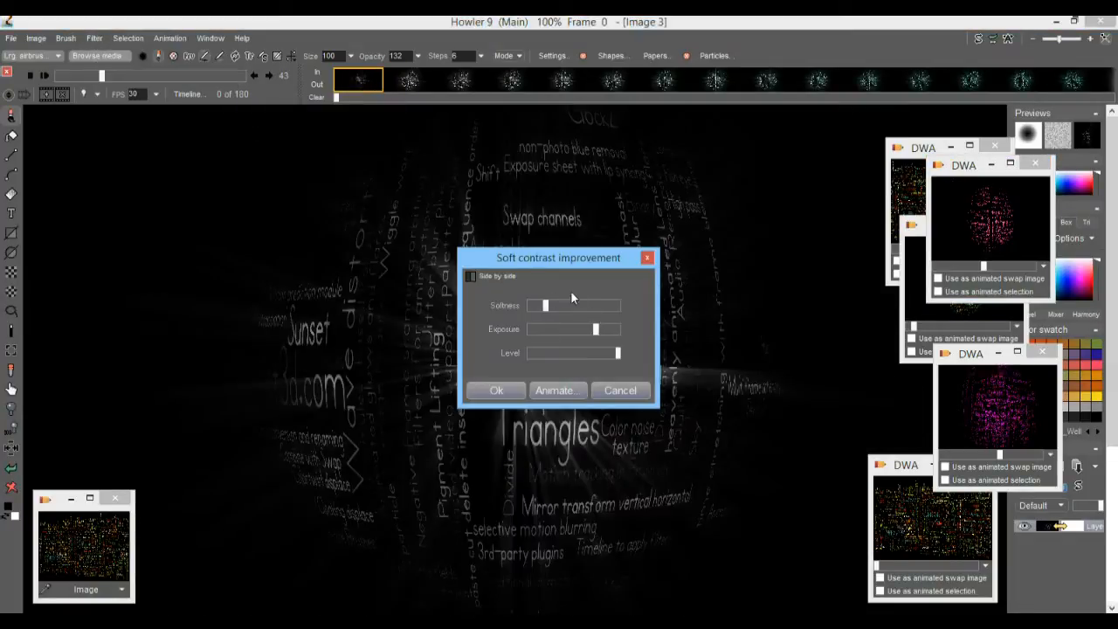
left_click(620, 390)
Apply the Light diffusion filter with a radius of 14 and Approximate precision to all frames of the light-ray animation
left_click(101, 40)
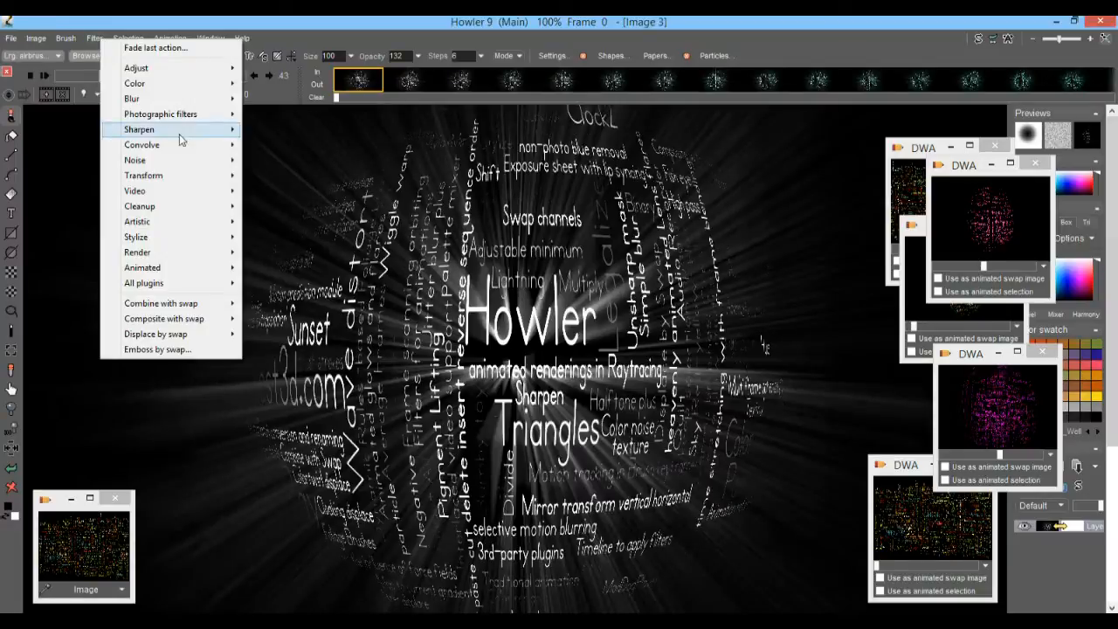
mouse_move(196, 115)
left_click(292, 129)
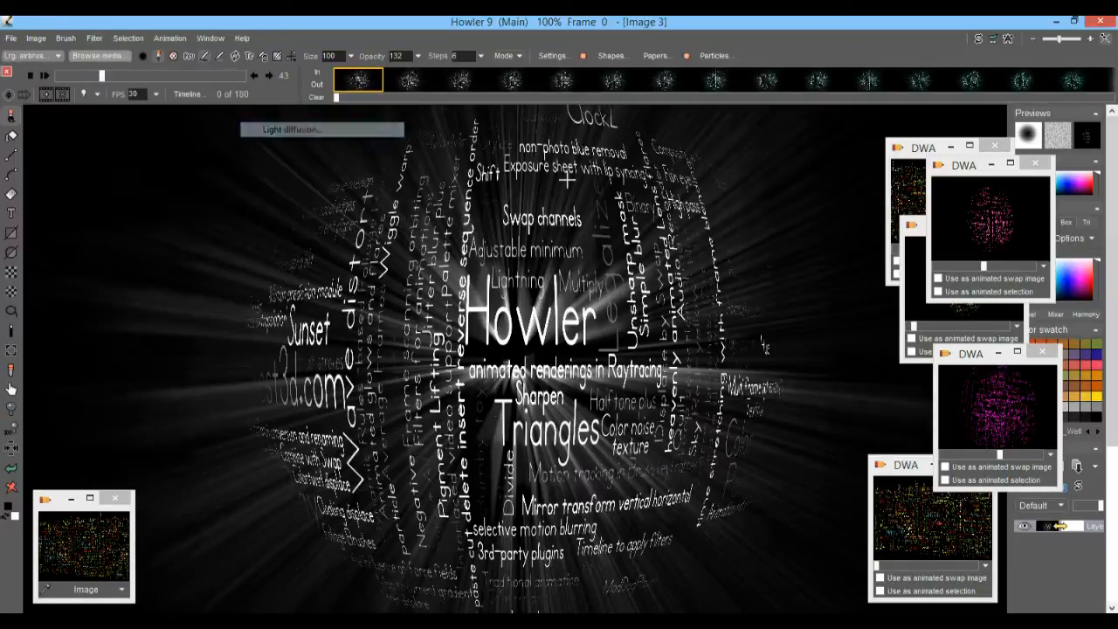
left_click_drag(568, 274, 566, 275)
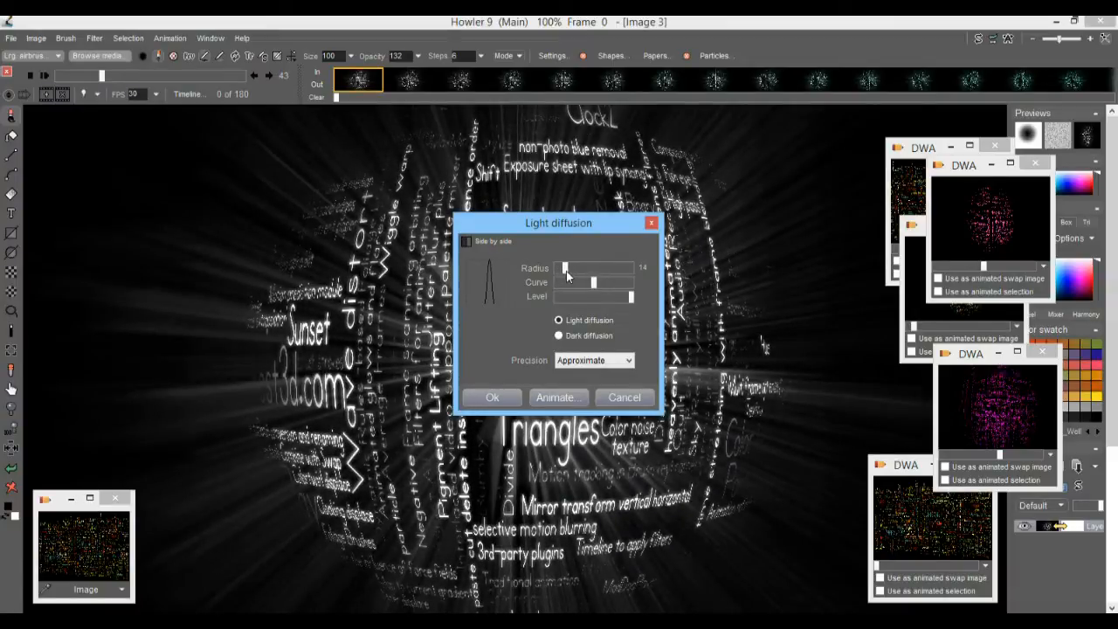
left_click(553, 398)
left_click(488, 386)
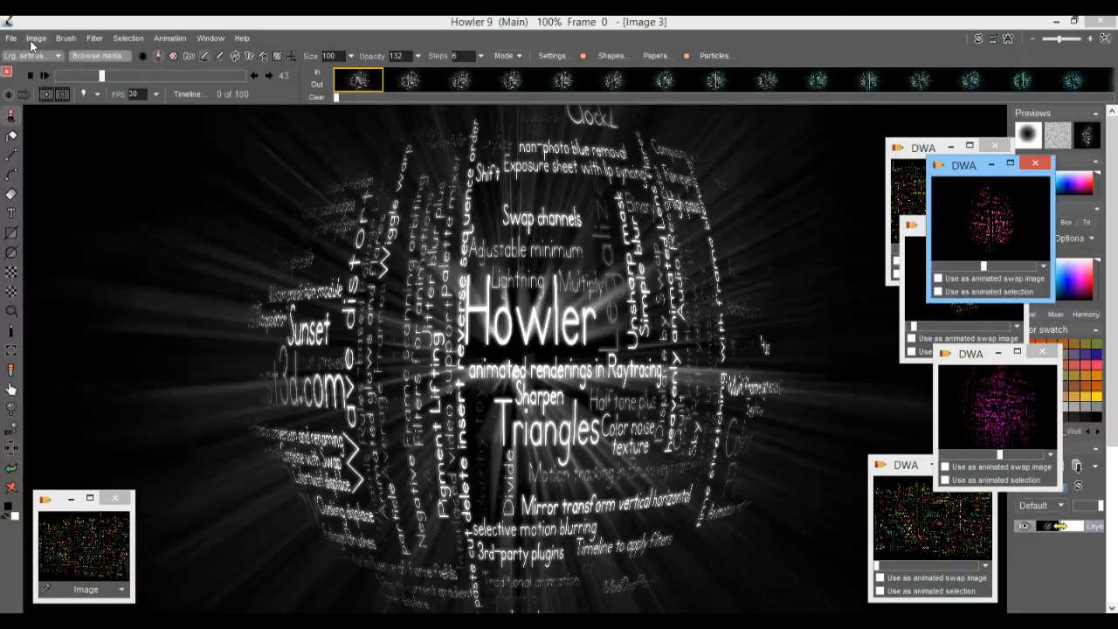
Restore the stored flat scrolling word-cloud animation in place of the current light-ray animation and go to its first frame
left_click(923, 150)
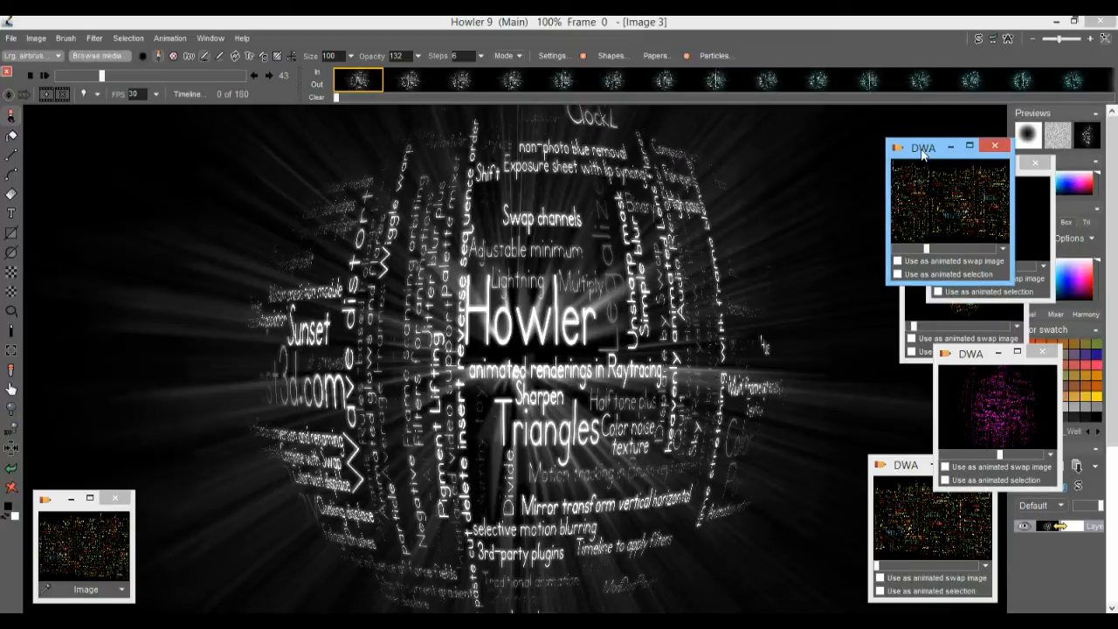
double_click(935, 193)
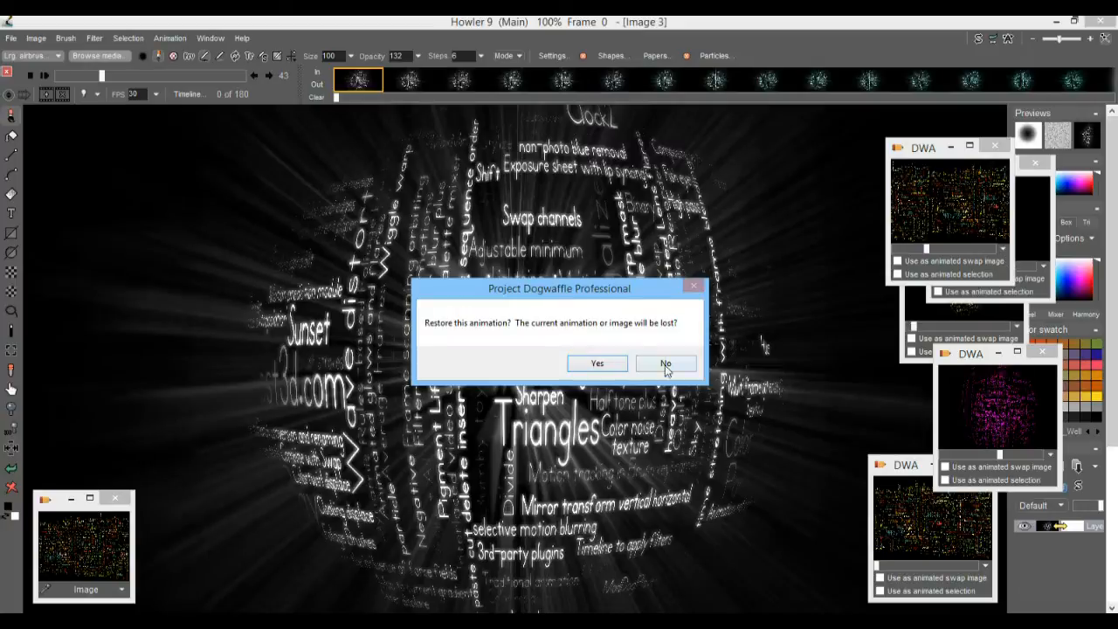
left_click(665, 364)
left_click_drag(949, 252, 932, 249)
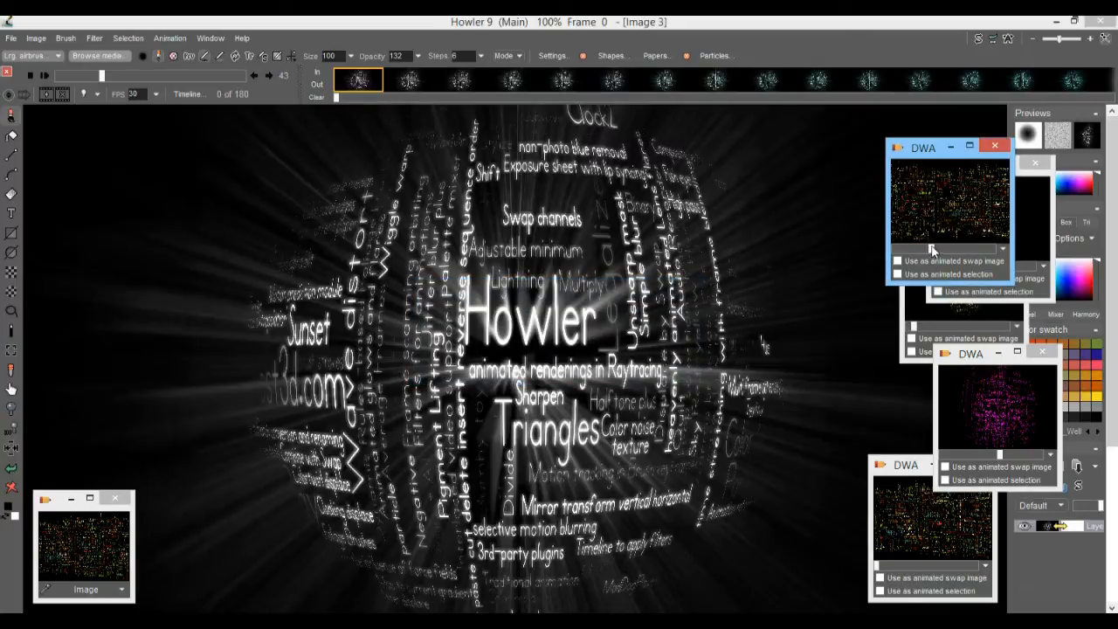
double_click(946, 193)
left_click(598, 366)
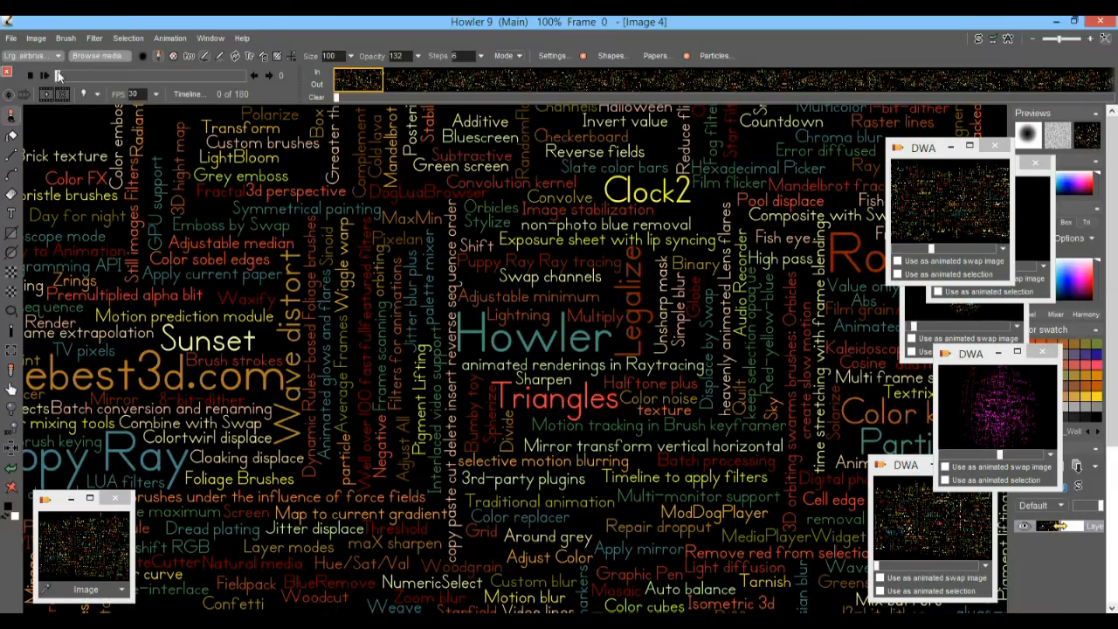
mouse_move(58, 76)
left_mouse_down()
mouse_move(166, 93)
mouse_move(57, 96)
left_mouse_up()
Open the timeline editor for the word-cloud animation and choose the animated Perlin noise filter
left_click(95, 40)
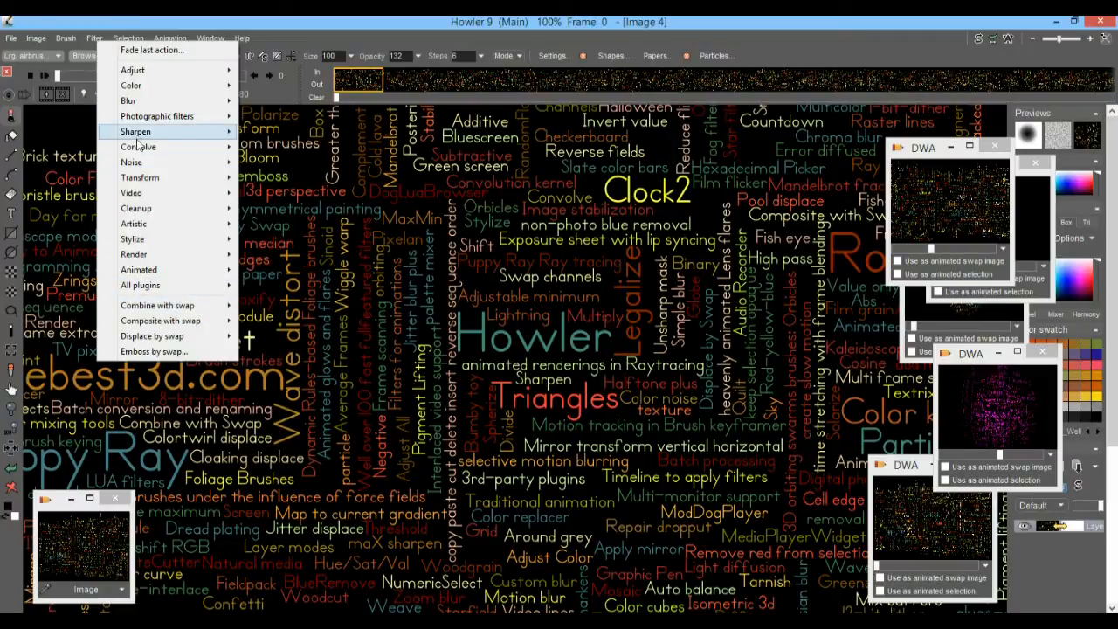
left_click(119, 26)
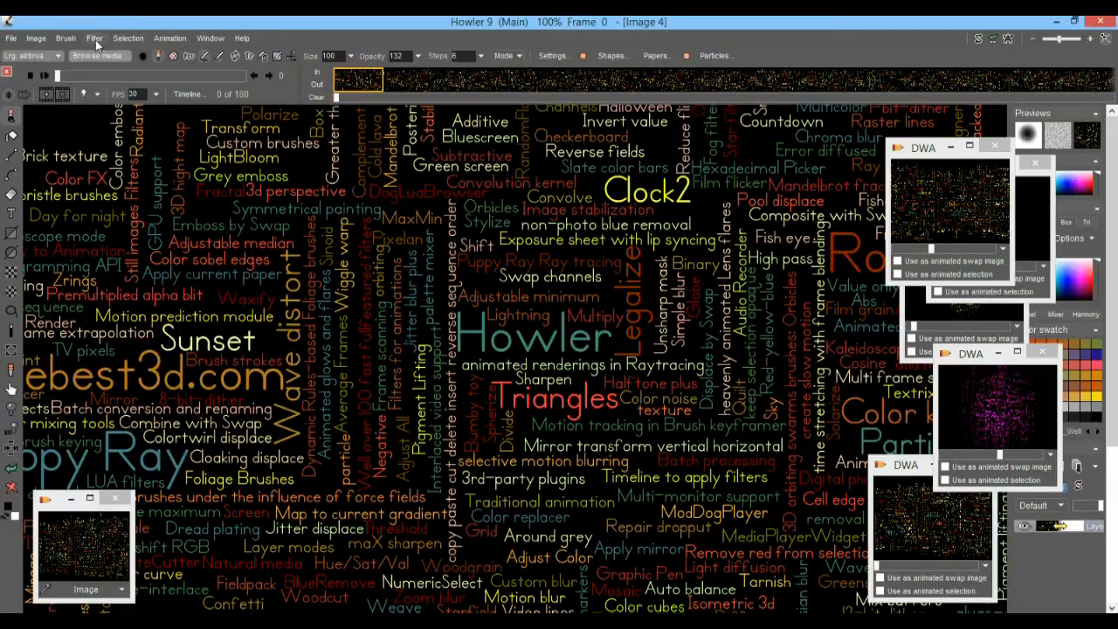
left_click(188, 95)
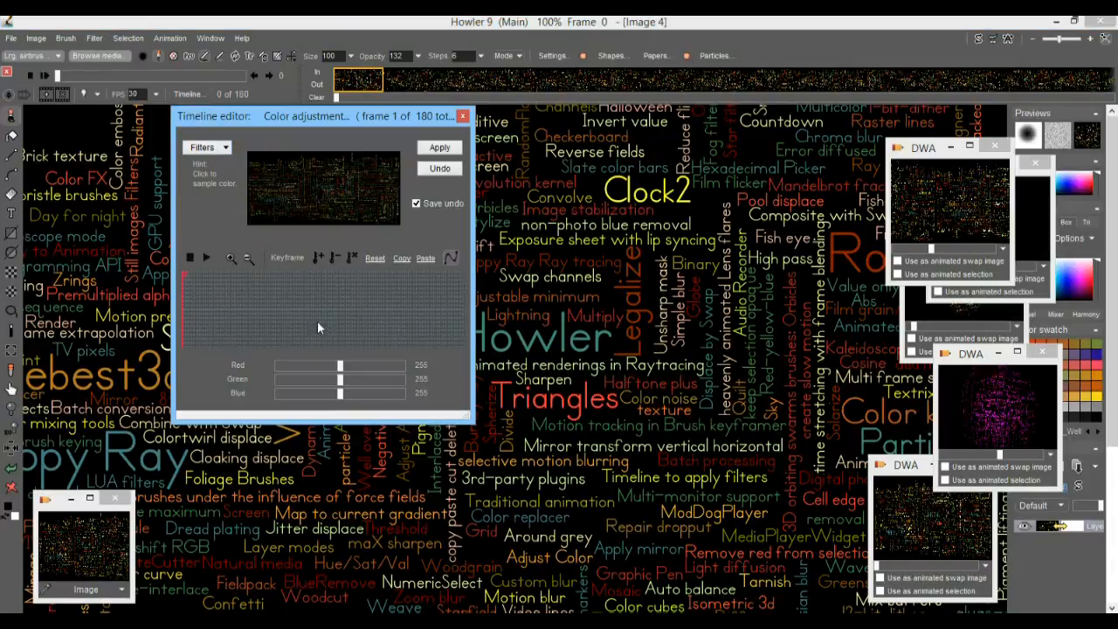
left_click(210, 147)
scroll(401, 336, "down", 12)
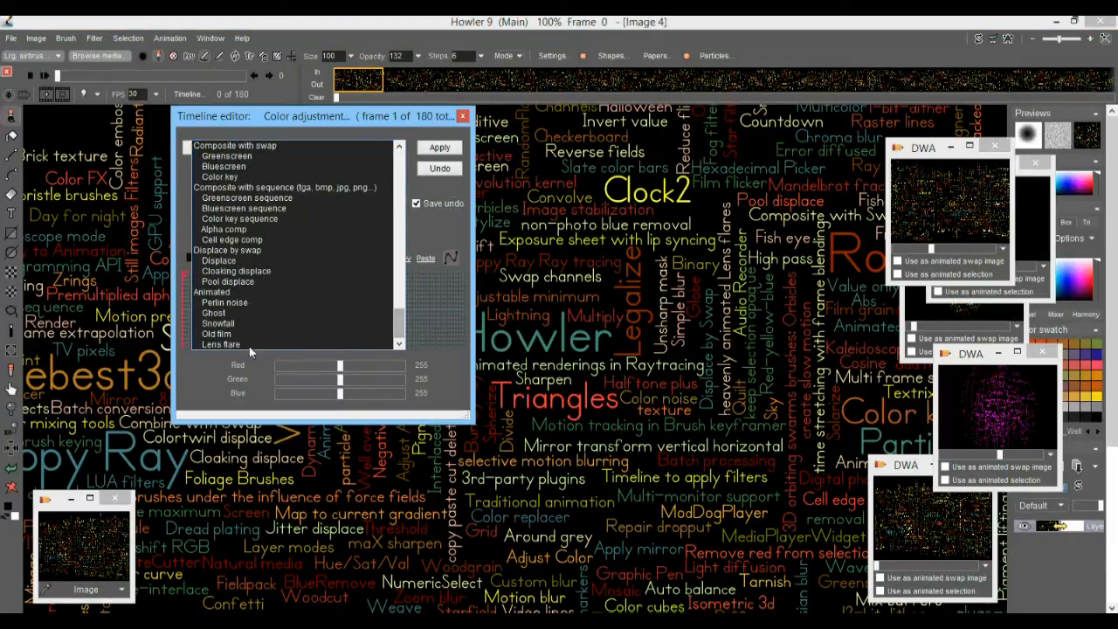
left_click(223, 302)
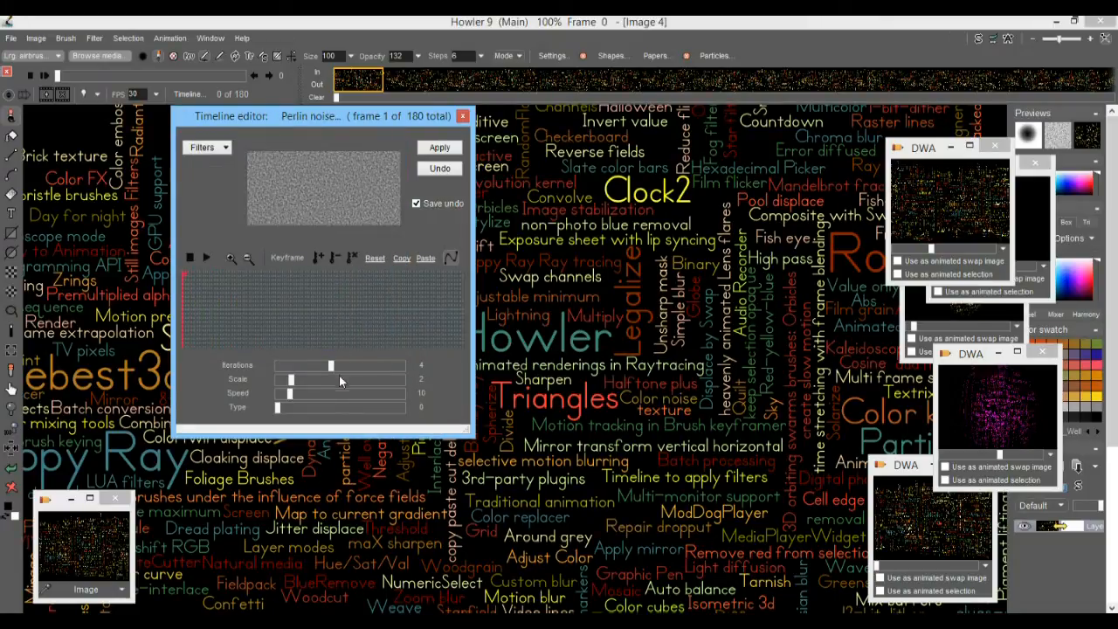
Apply Perlin noise to all 180 frames with 2 iterations, scale 10, speed 31 and type 2
left_click_drag(330, 365, 378, 379)
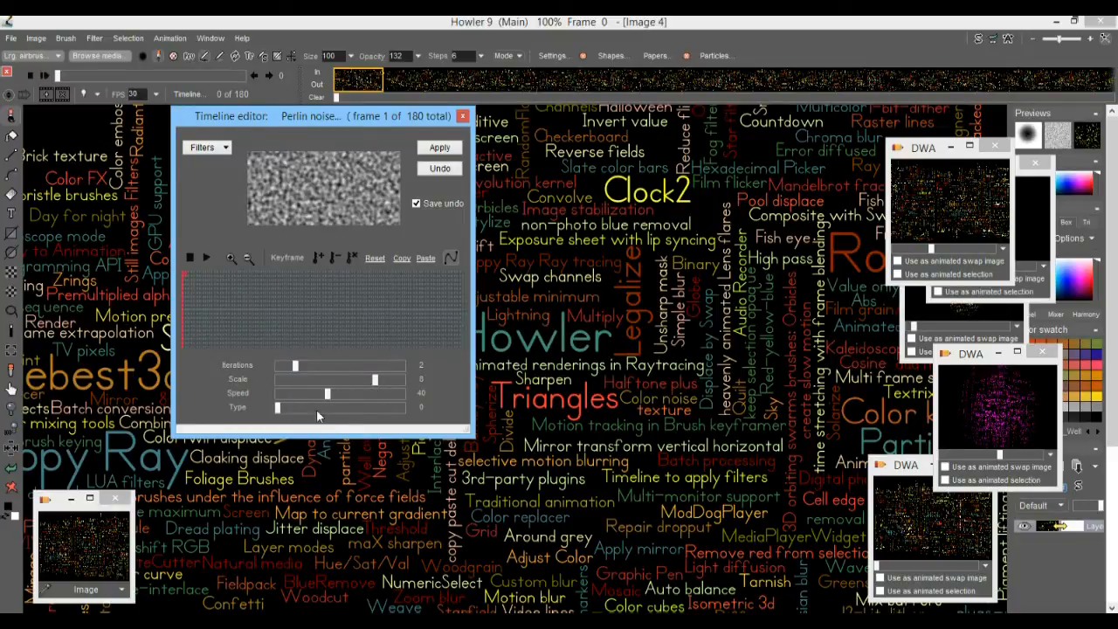
left_click_drag(278, 407, 361, 407)
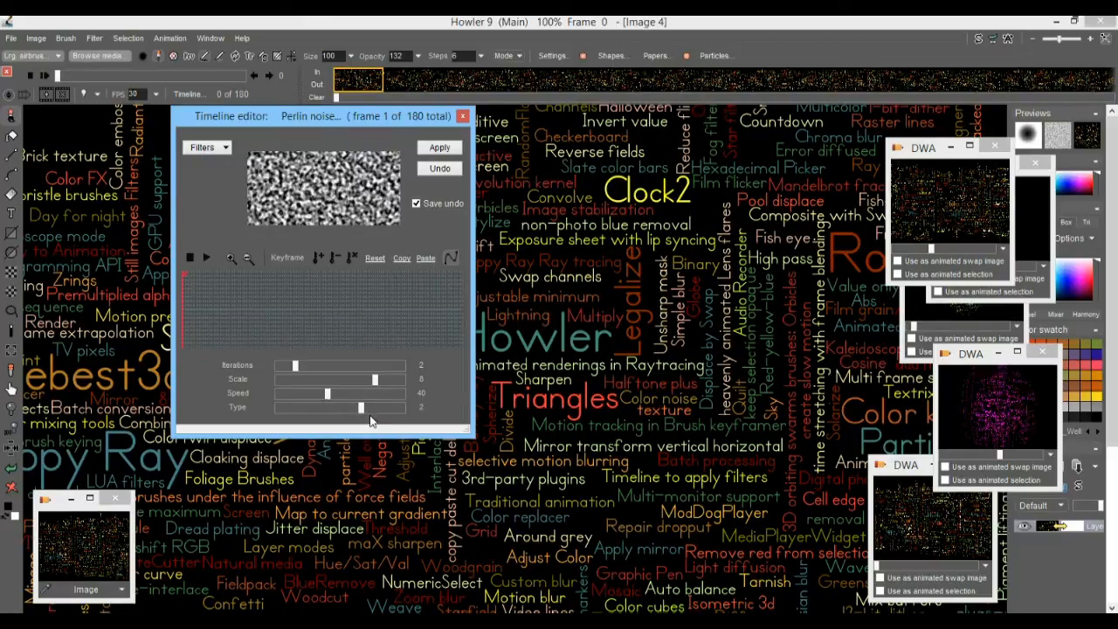
left_click(407, 378)
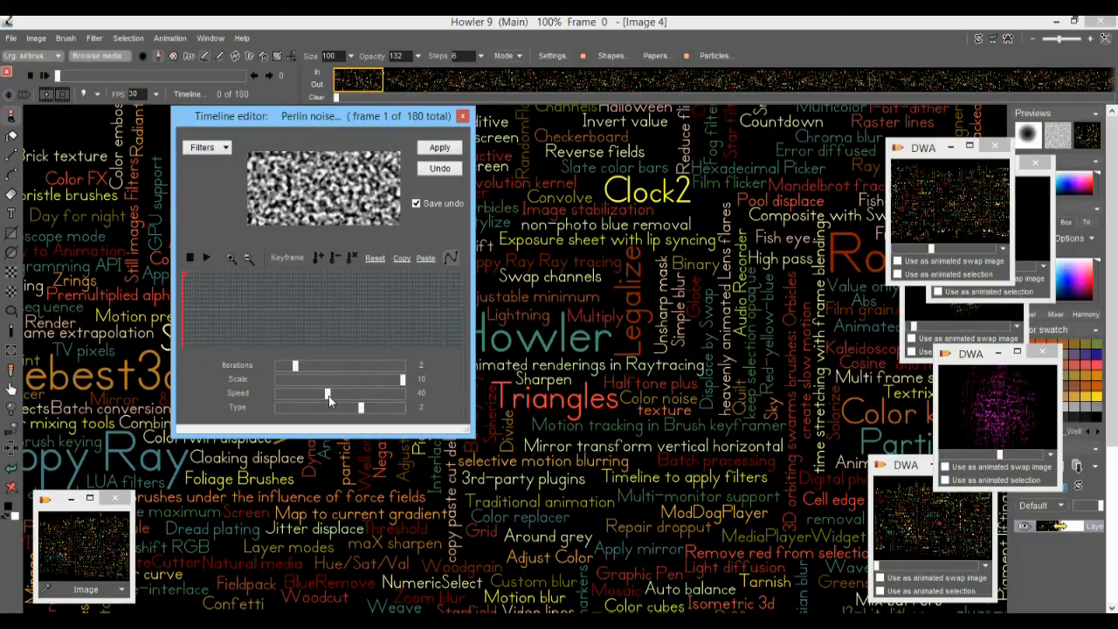
left_click_drag(330, 395, 317, 392)
left_click(439, 149)
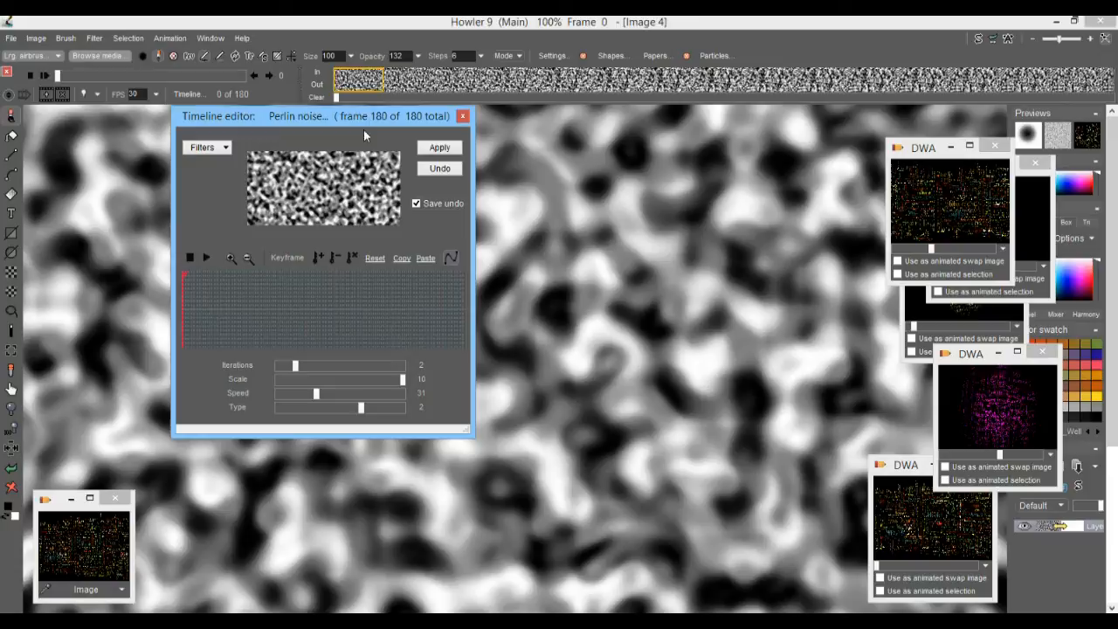
Preview the noise animation, go to frame 47 and store a copy of the animation
left_click_drag(389, 116, 285, 130)
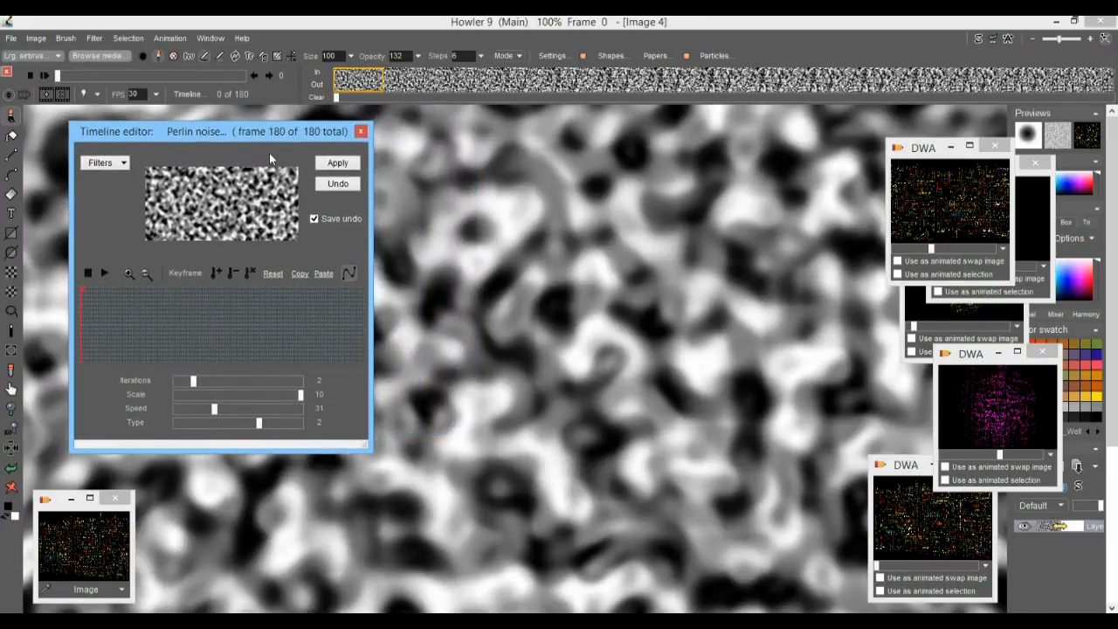
left_click(45, 76)
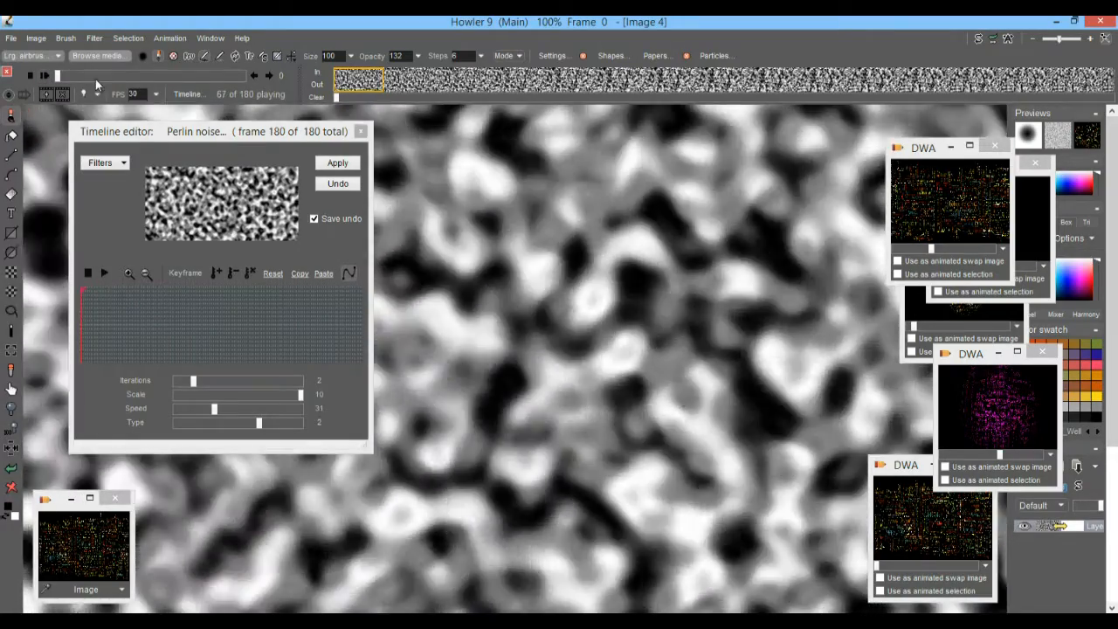
left_click_drag(96, 78, 135, 76)
left_click(170, 38)
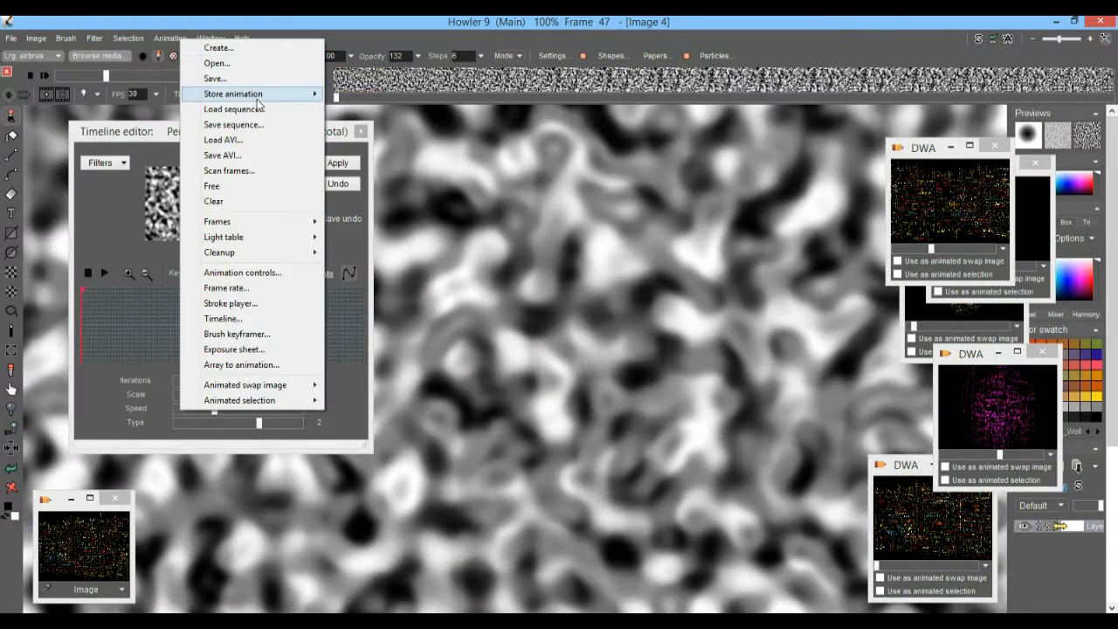
mouse_move(260, 96)
left_click(362, 109)
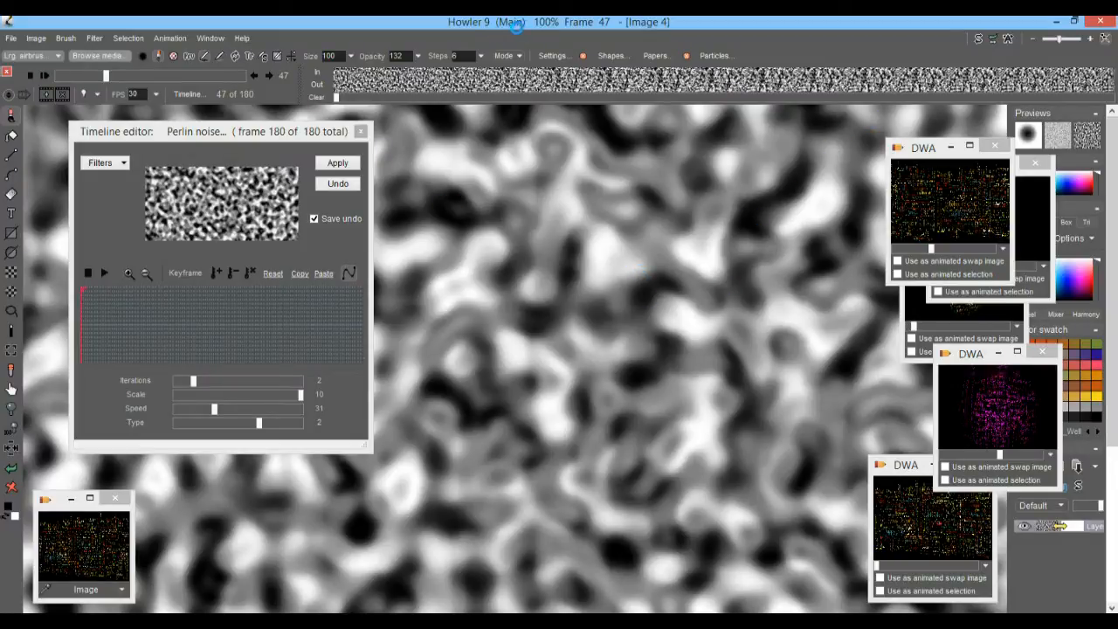
Check the swap image, place the stored noise animation's window clear of the other copies and enable it as the animated swap image
left_click(979, 39)
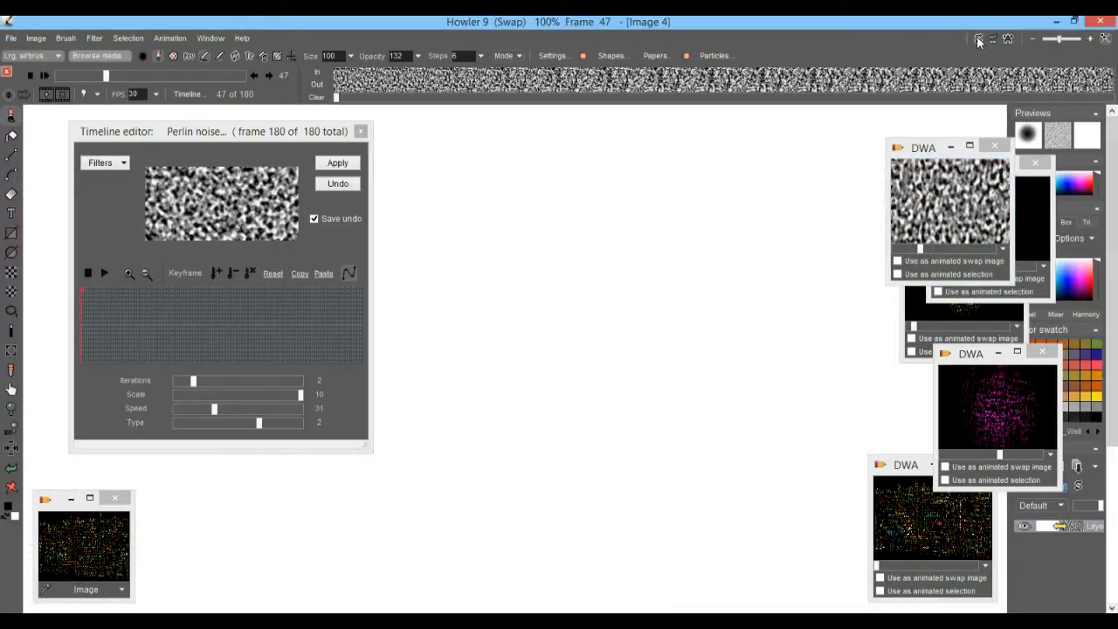
left_click(979, 41)
left_click(979, 40)
left_click(979, 41)
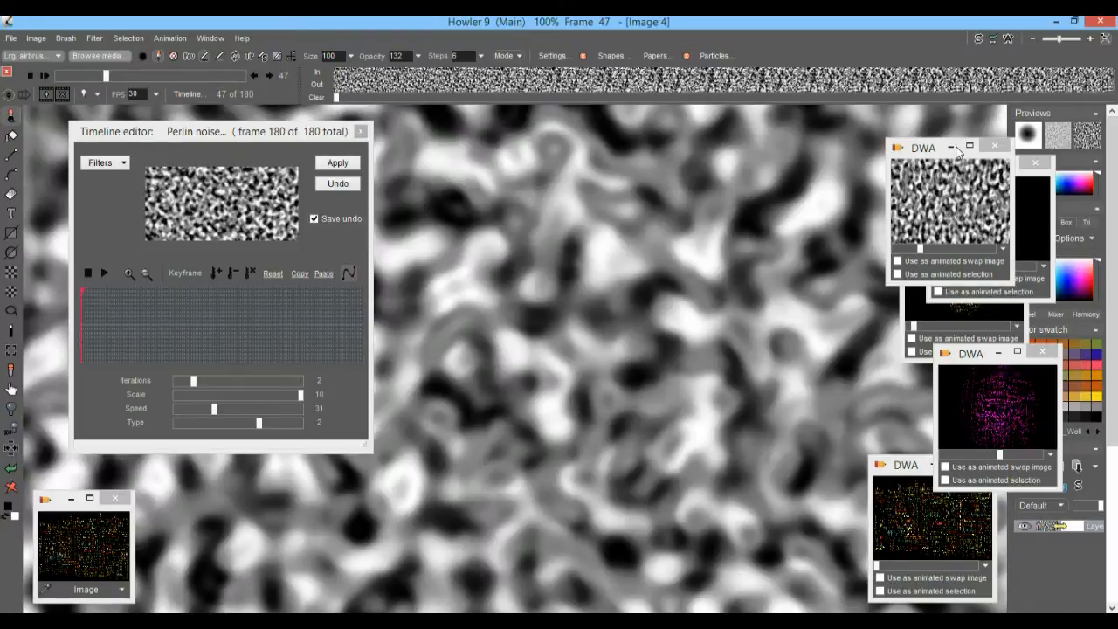
left_click_drag(934, 168, 692, 443)
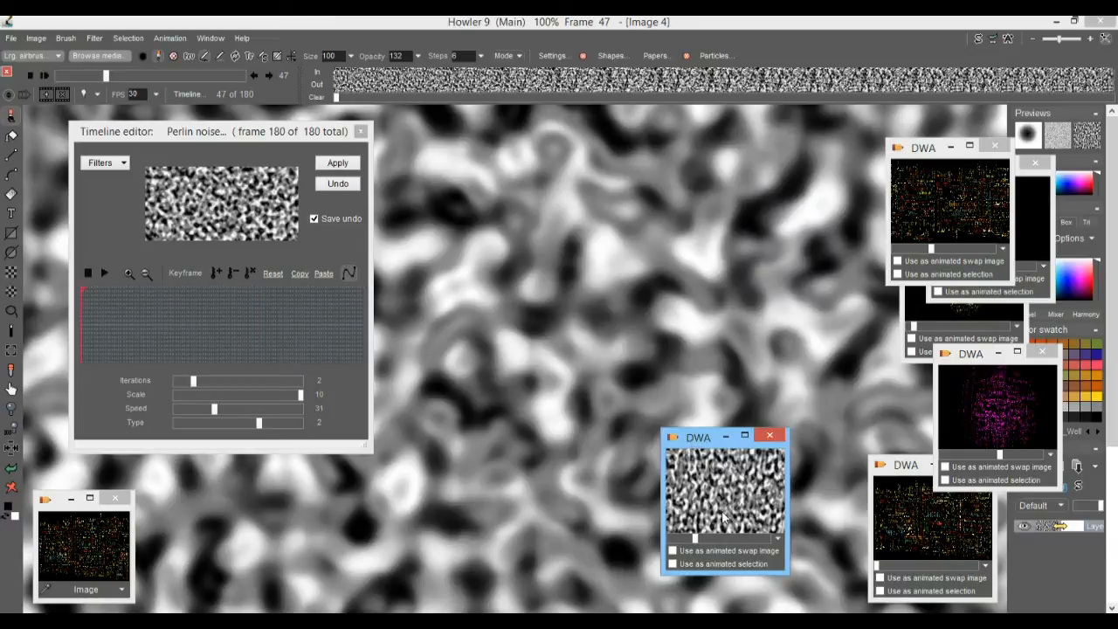
left_click(672, 551)
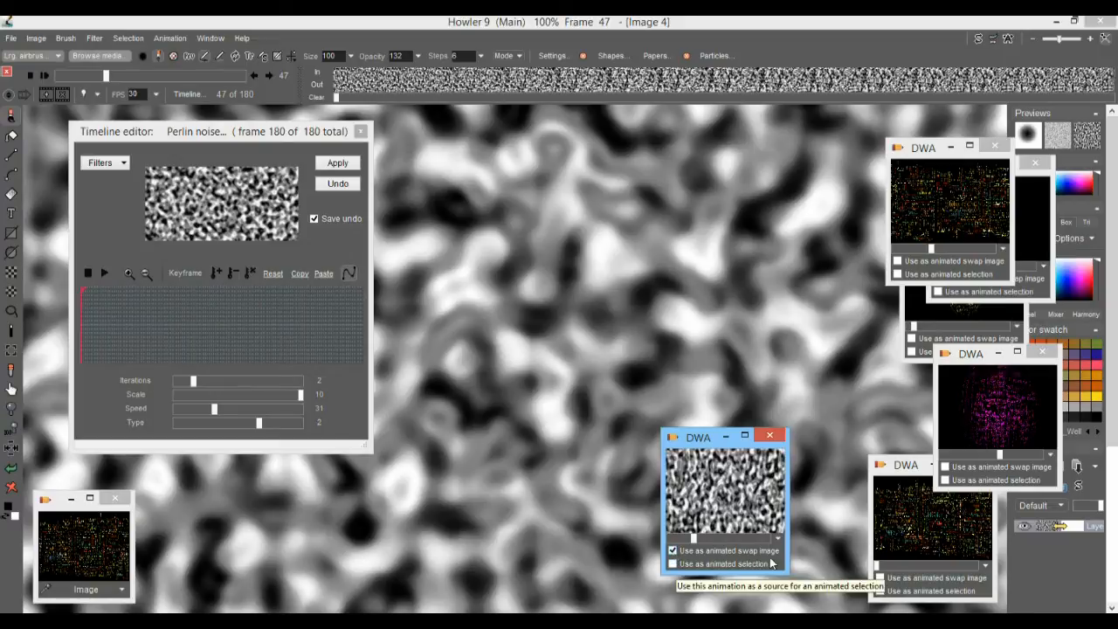
Restore the stored scrolling word-cloud animation over the noise and go to frame 14
left_click(960, 207)
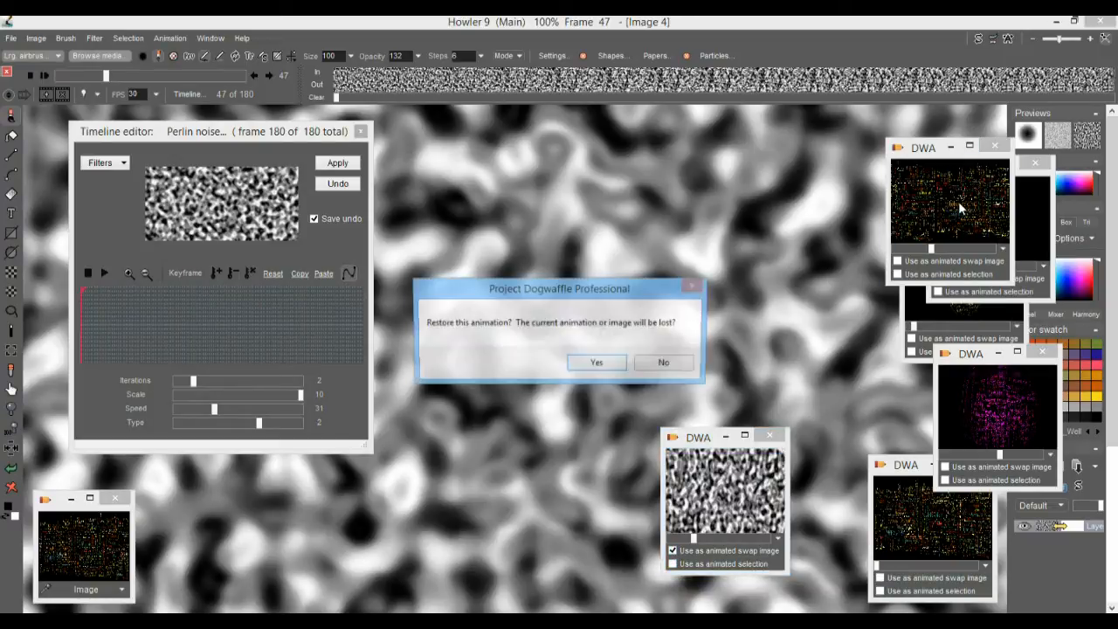
left_click(595, 363)
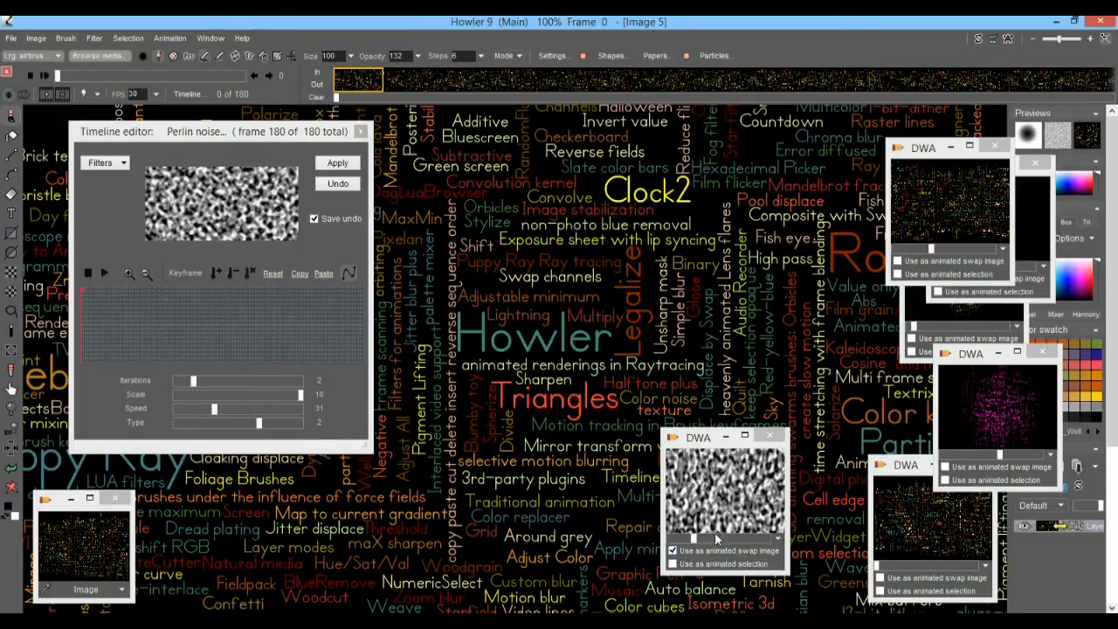
mouse_move(414, 84)
left_mouse_down()
mouse_move(696, 72)
mouse_move(339, 68)
left_mouse_up()
left_click_drag(103, 72, 73, 81)
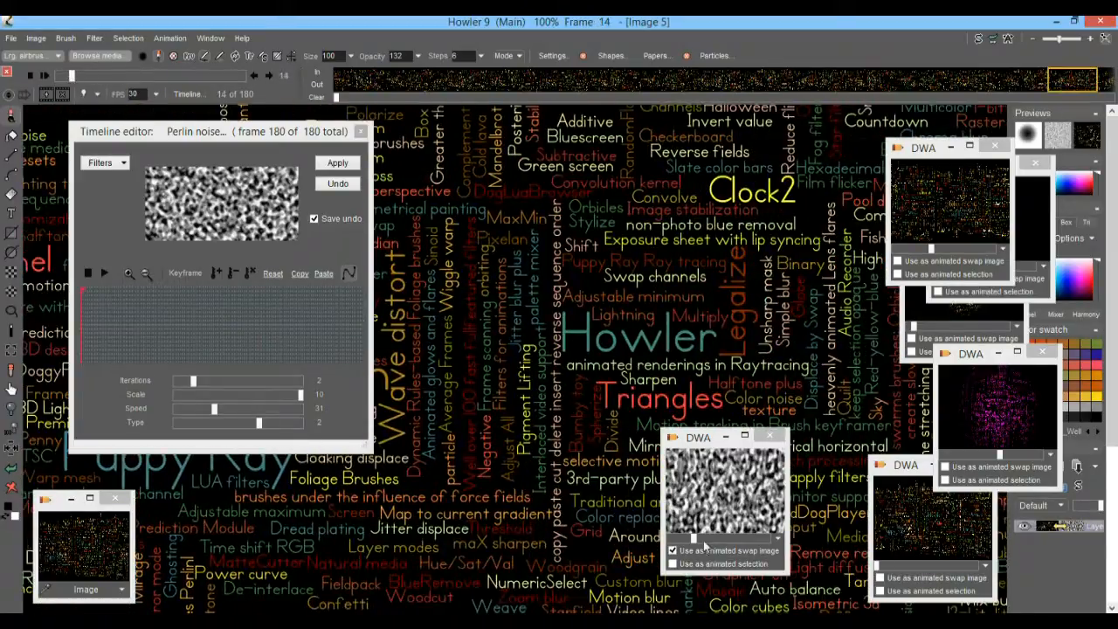
Move the noise thumbnail window aside, compare the main and swap images at frame 14, and go to frame 10
left_click_drag(705, 449, 877, 455)
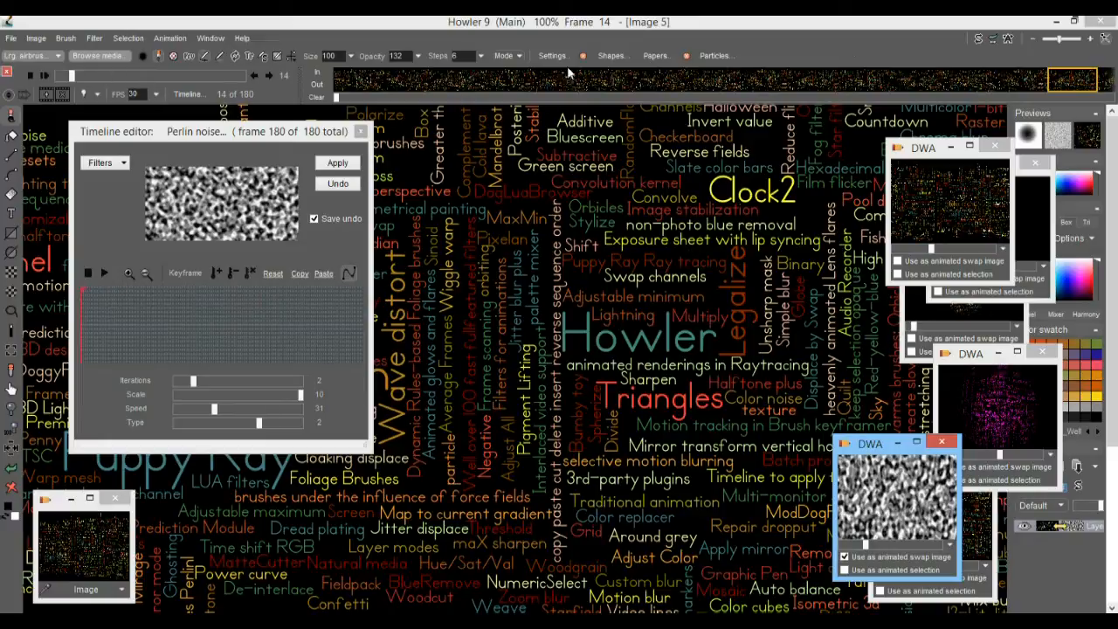
left_click(976, 39)
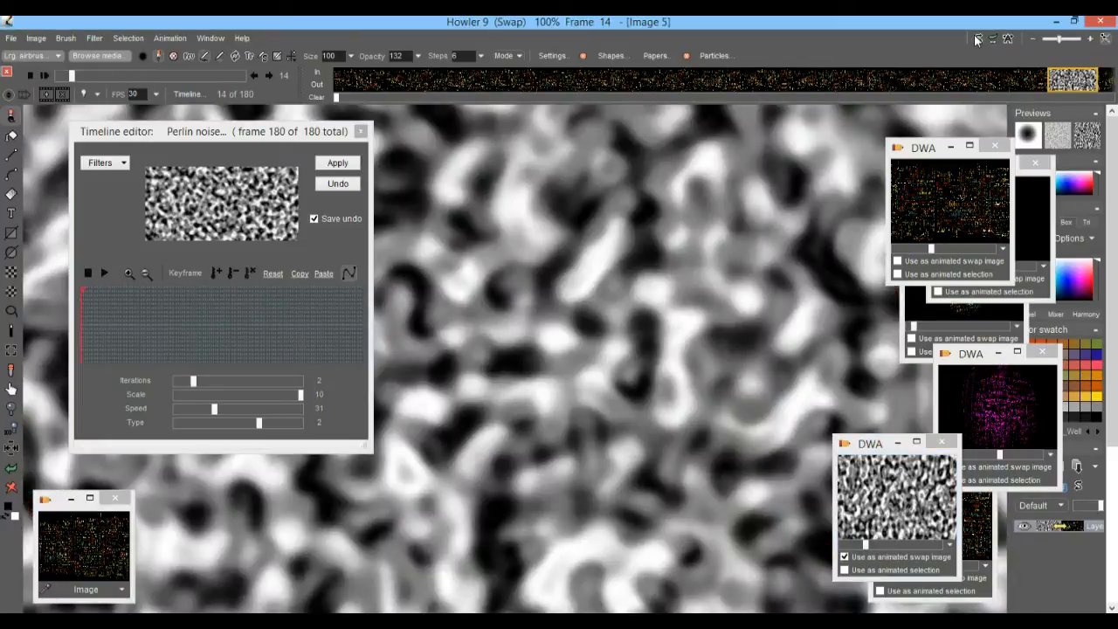
left_click(976, 39)
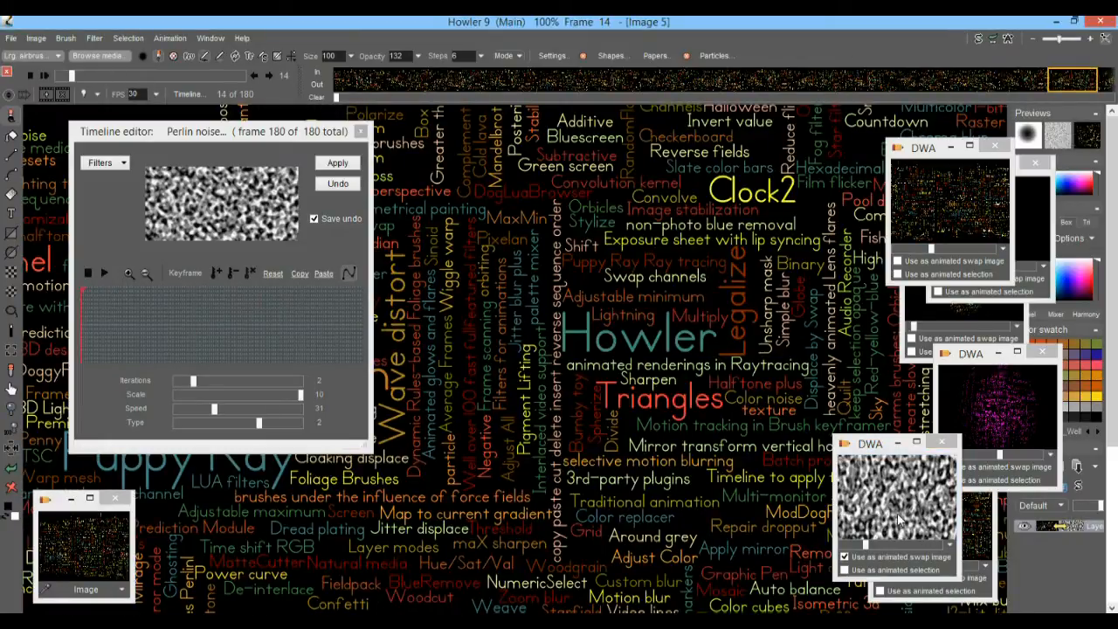
mouse_move(74, 77)
left_mouse_down()
mouse_move(215, 77)
mouse_move(69, 77)
left_mouse_up()
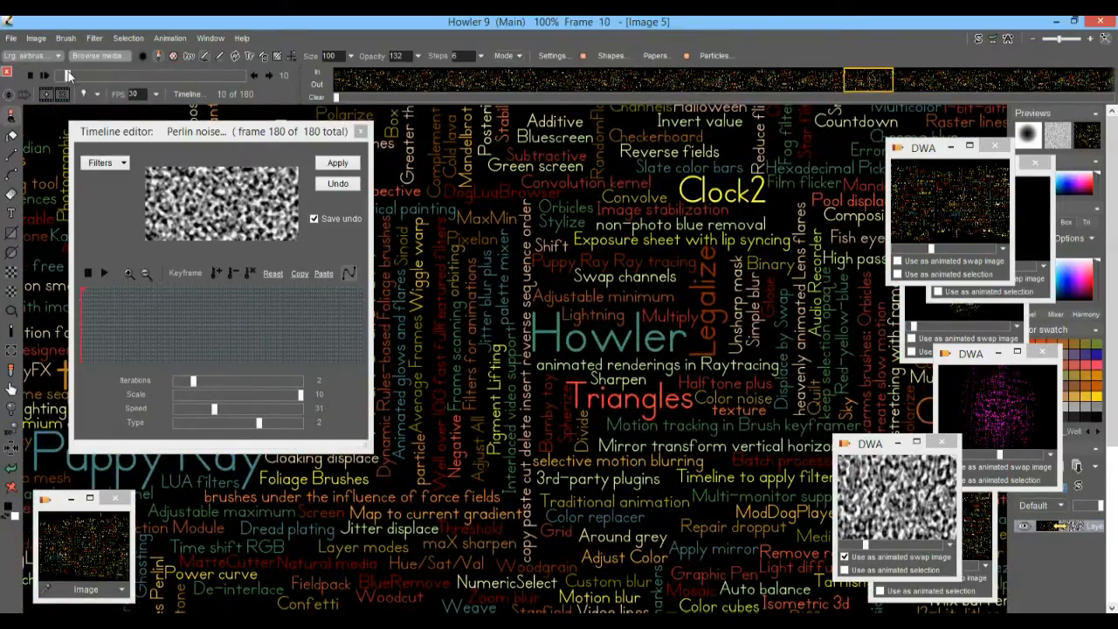
Apply Pool displace by swap to all frames with near-minimum displacement and minimum swirl, preview the animation and go to frame 16
left_click_drag(266, 133, 225, 270)
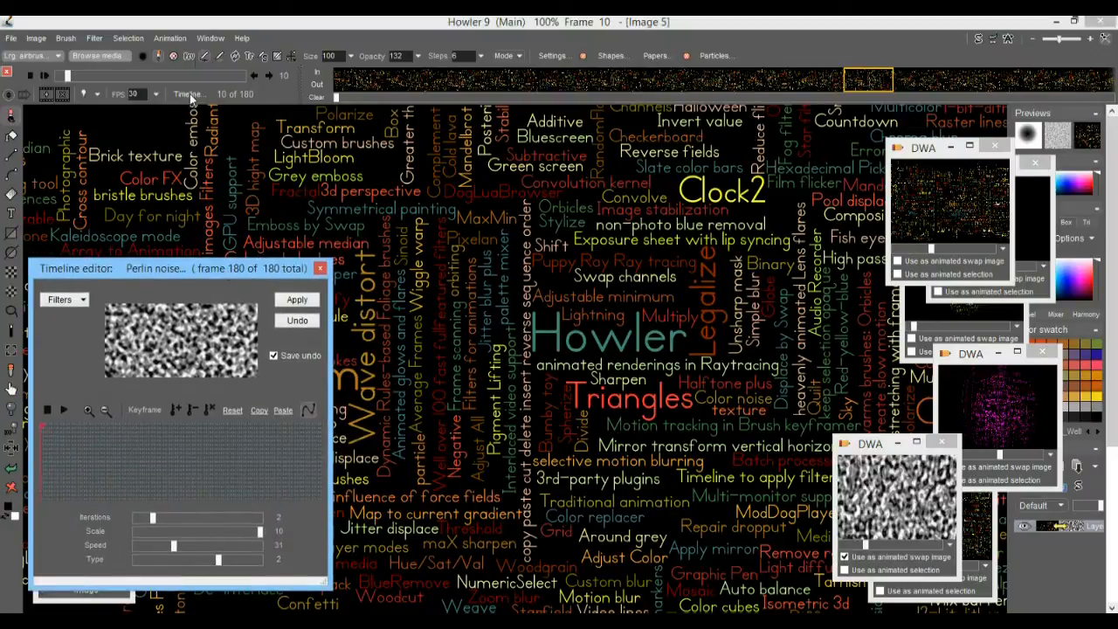
left_click(94, 38)
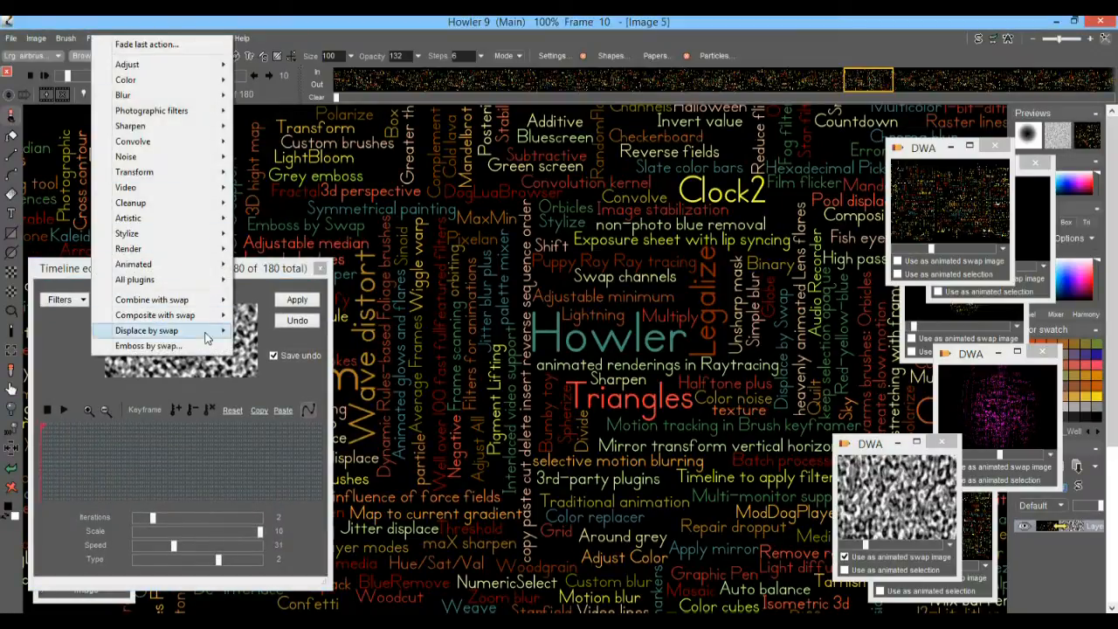
mouse_move(207, 336)
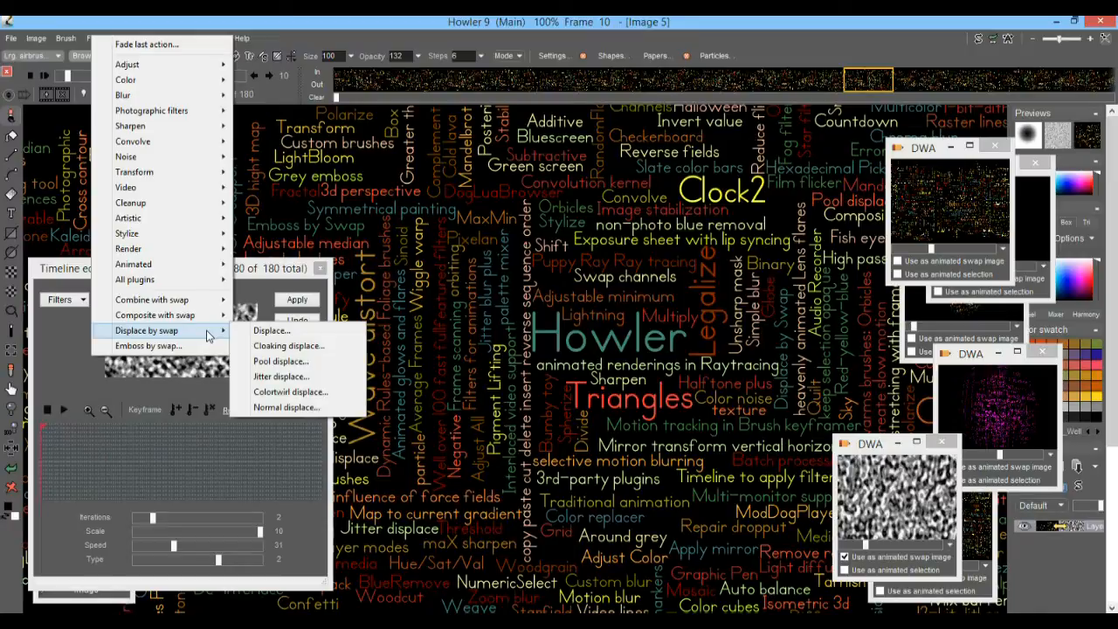
left_click(281, 362)
left_click_drag(551, 305, 541, 325)
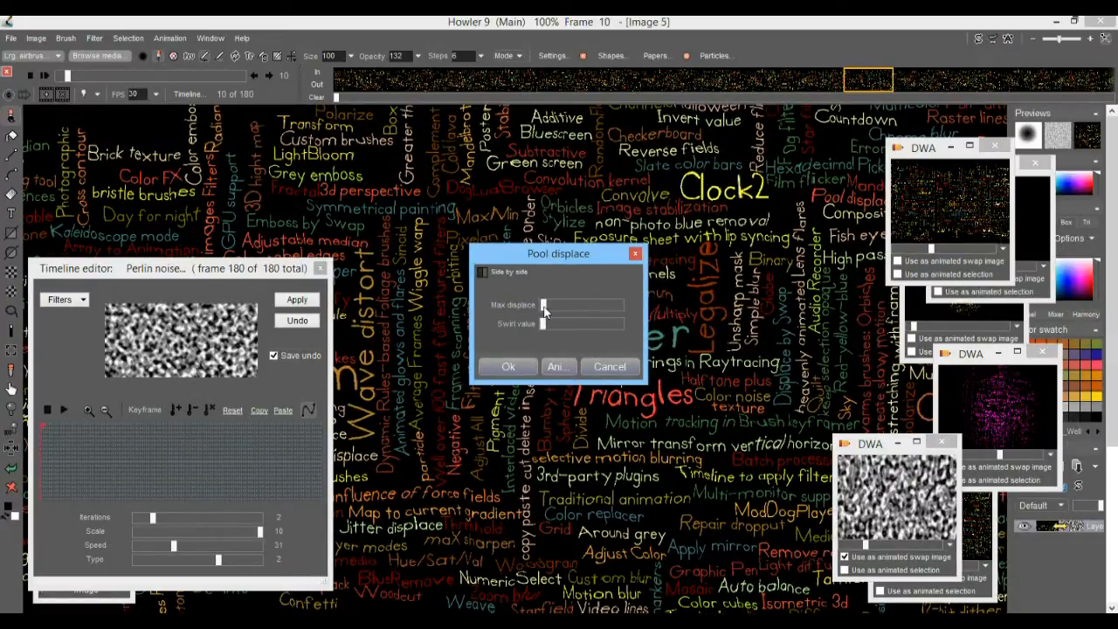
left_click(560, 368)
left_click(480, 382)
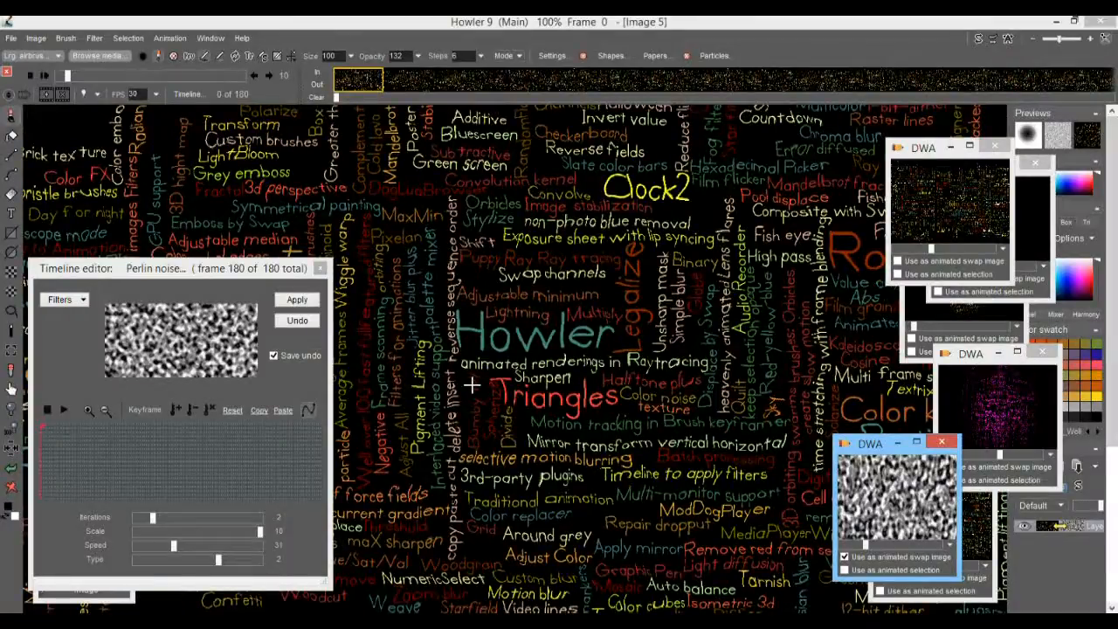
left_click(44, 75)
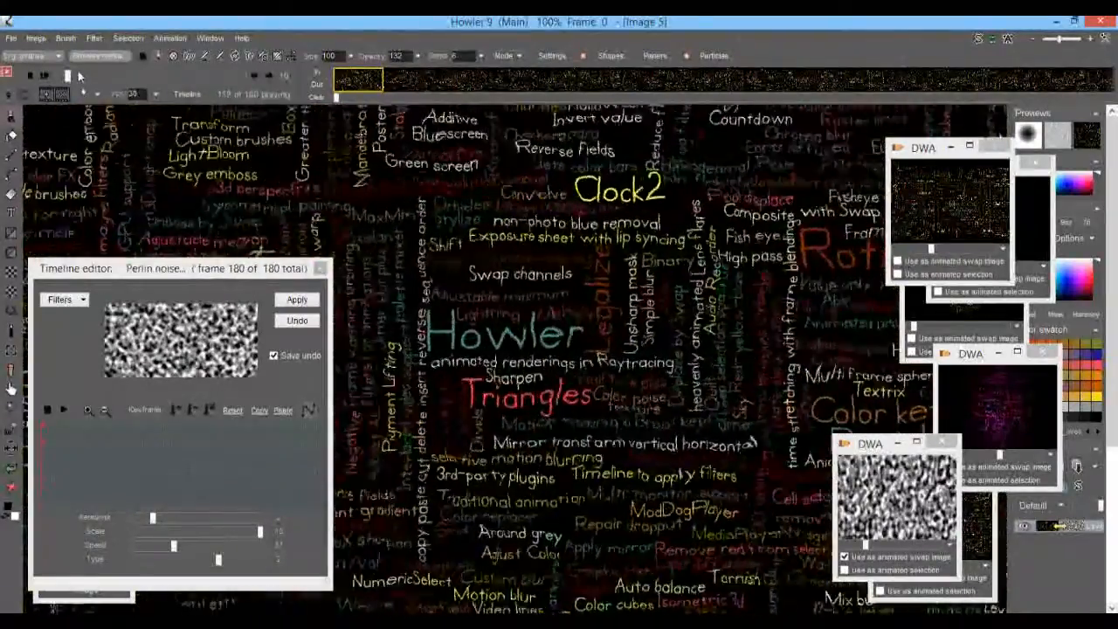
mouse_move(73, 75)
left_mouse_down()
mouse_move(136, 74)
mouse_move(72, 72)
left_mouse_up()
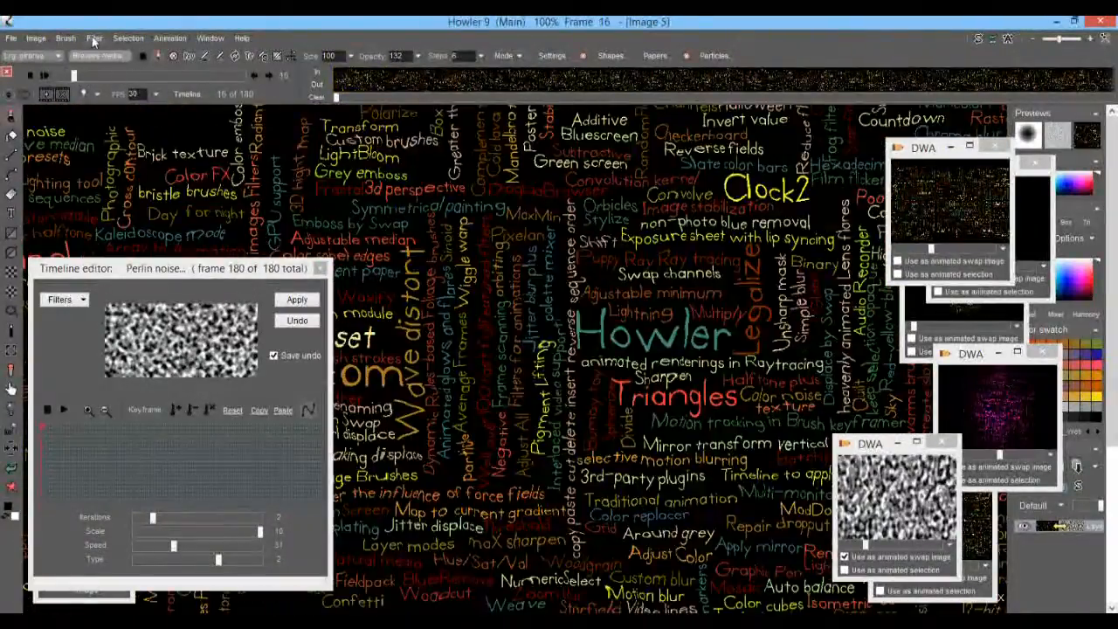
Start the Spherize transform on frame 16, place its dialog clear of the canvas centre and slightly reduce the sphere size
left_click(93, 37)
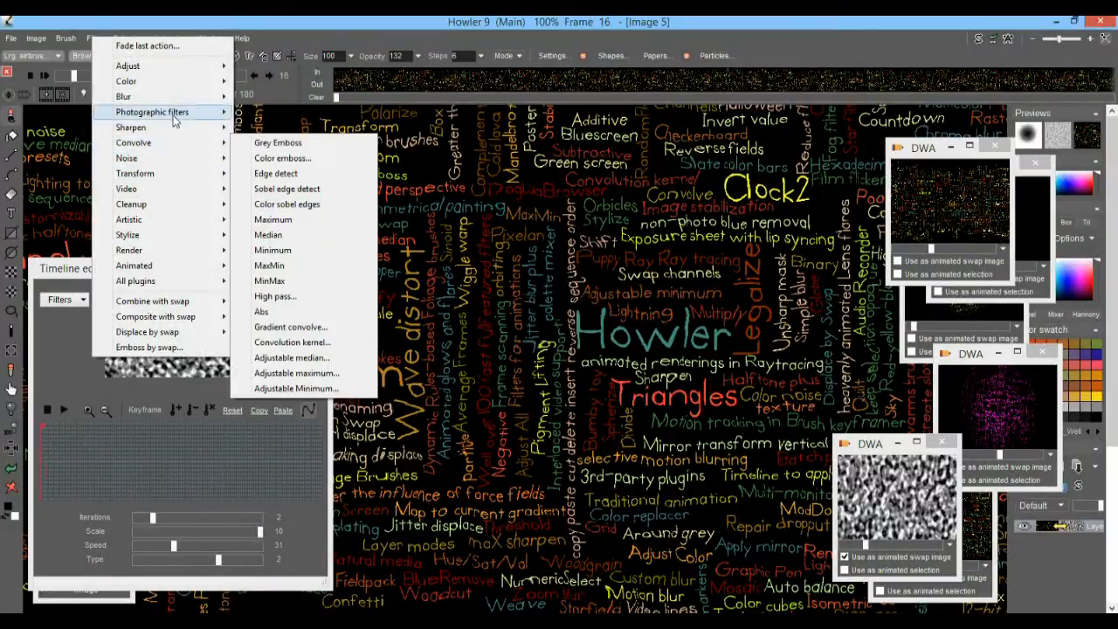
mouse_move(172, 174)
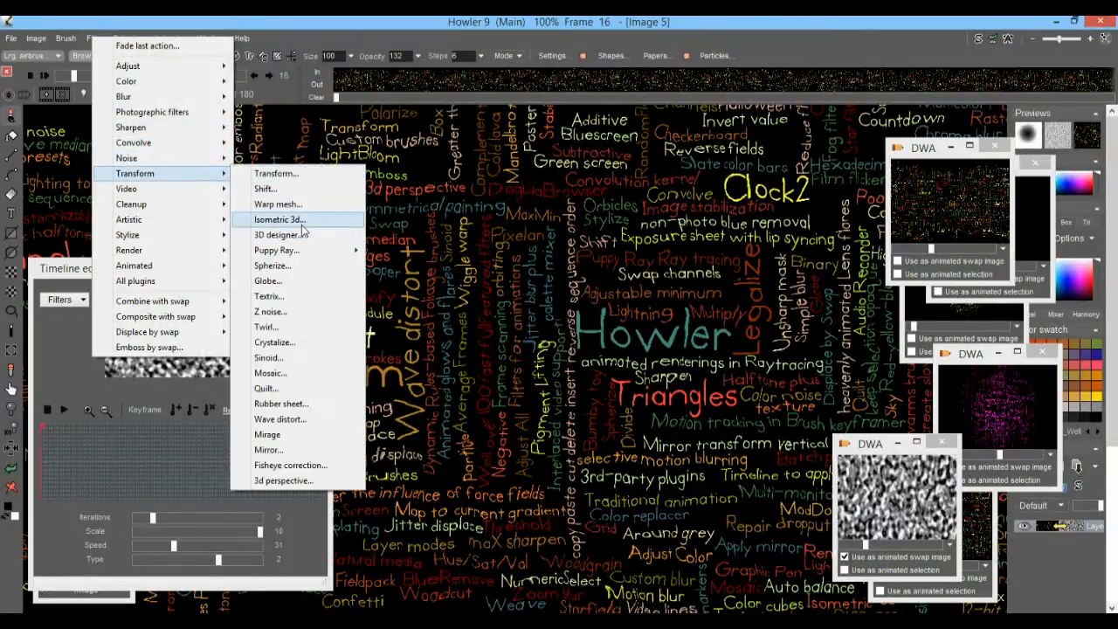
left_click(295, 267)
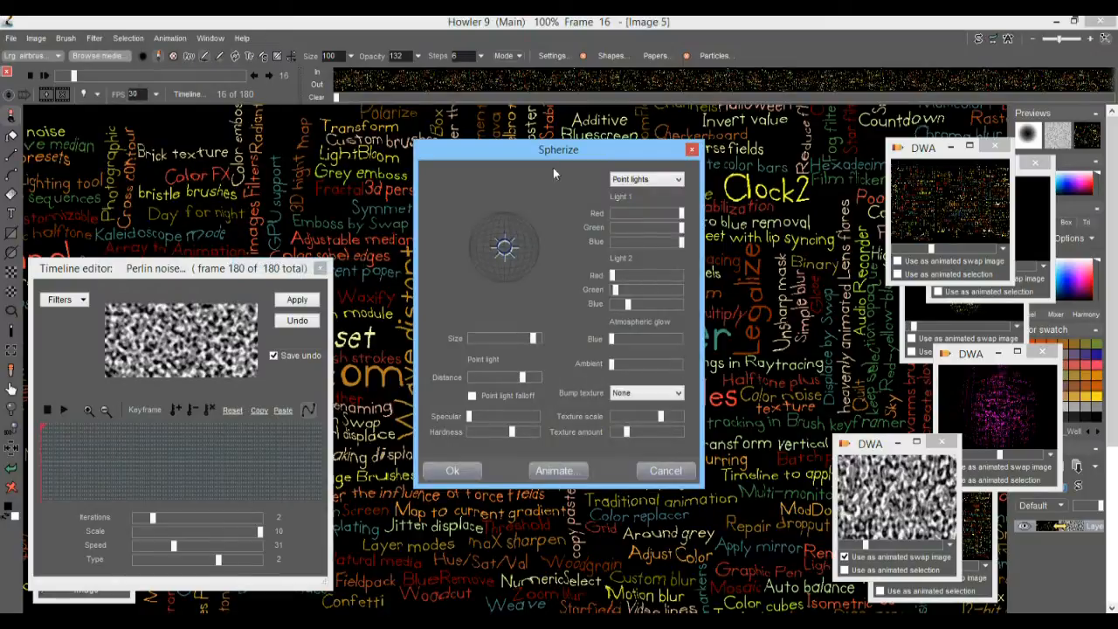
left_click_drag(549, 156, 255, 152)
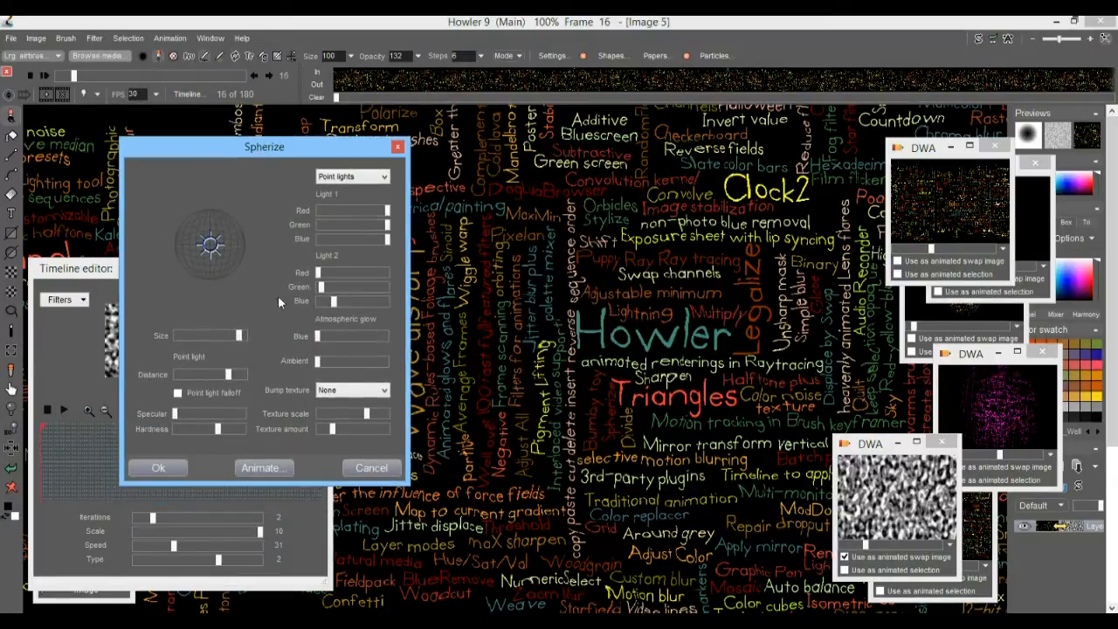
left_click_drag(238, 335, 236, 335)
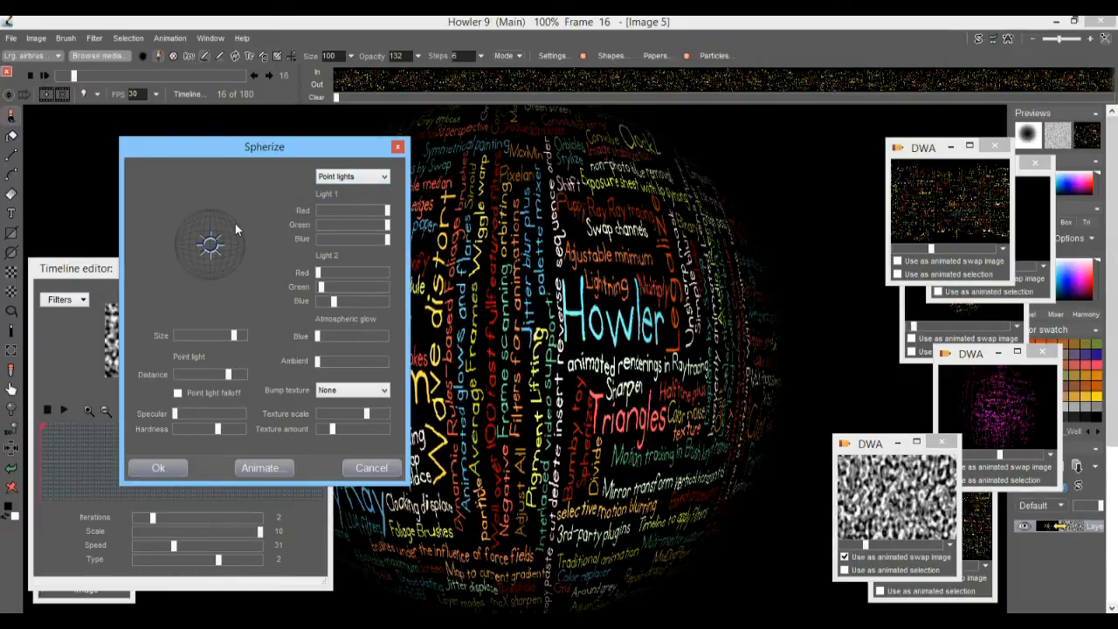
Try Directional lights and Lights - no texture, reduce Light 2's blue to its minimum and return to Point lights
left_click(377, 176)
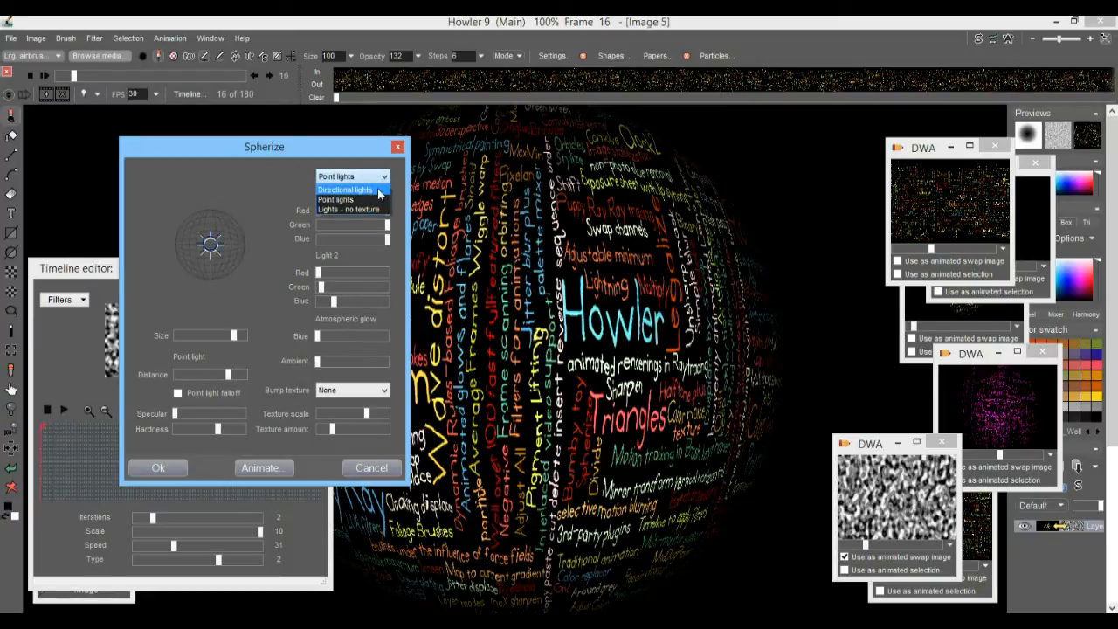
left_click(378, 190)
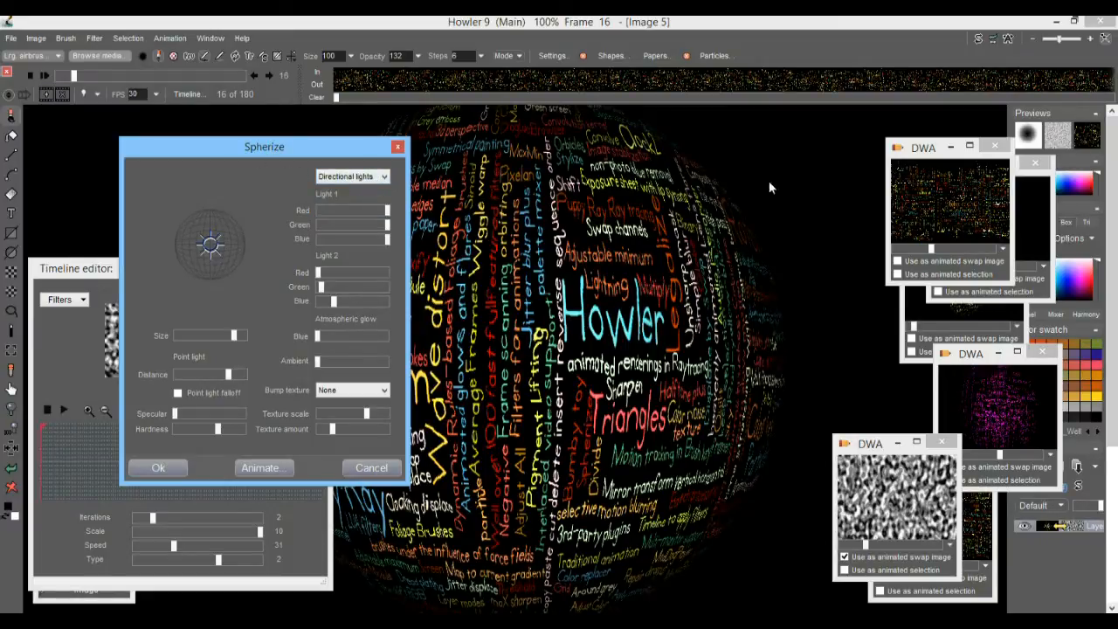
left_click_drag(333, 302, 317, 301)
left_click(365, 176)
left_click(352, 211)
left_click(361, 178)
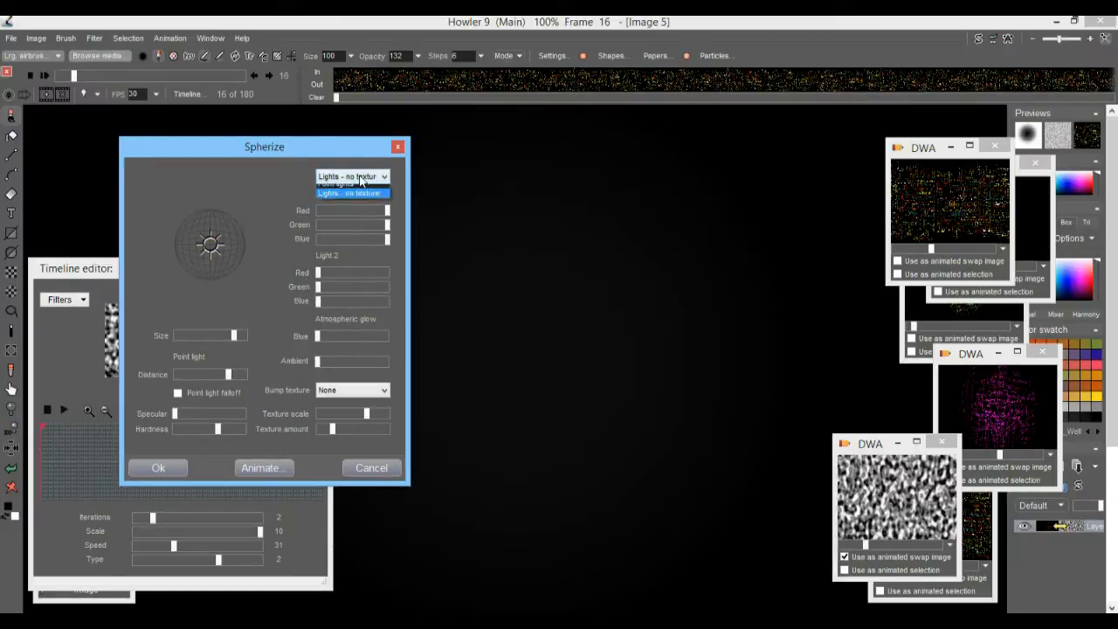
left_click(354, 187)
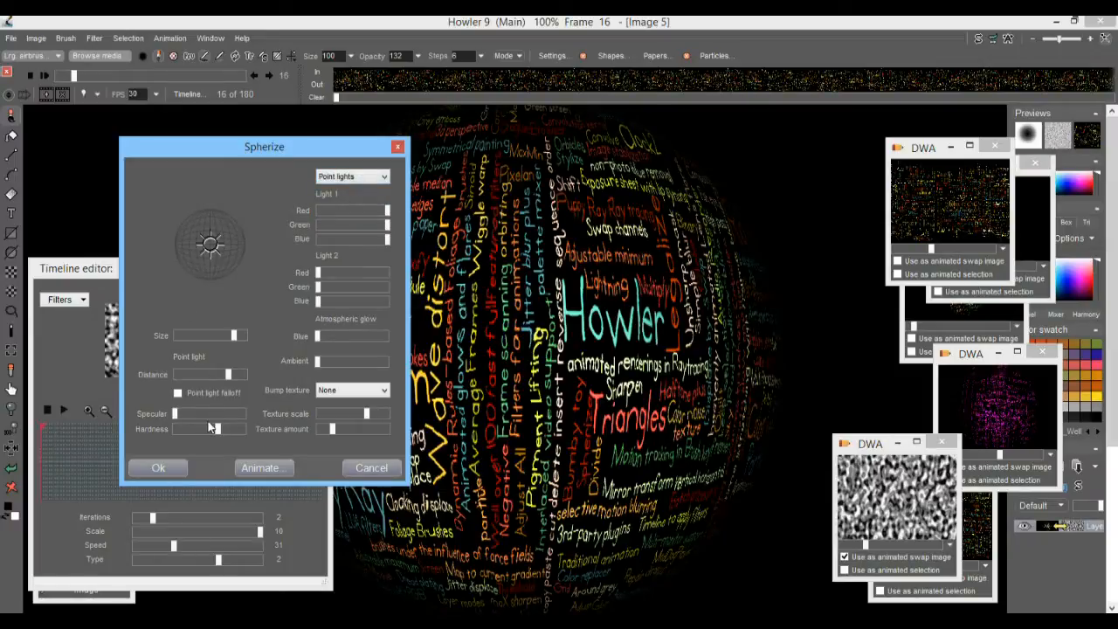
Reduce the point light's distance to near its minimum and render the Spherize effect across all animation frames
left_click_drag(228, 374, 201, 376)
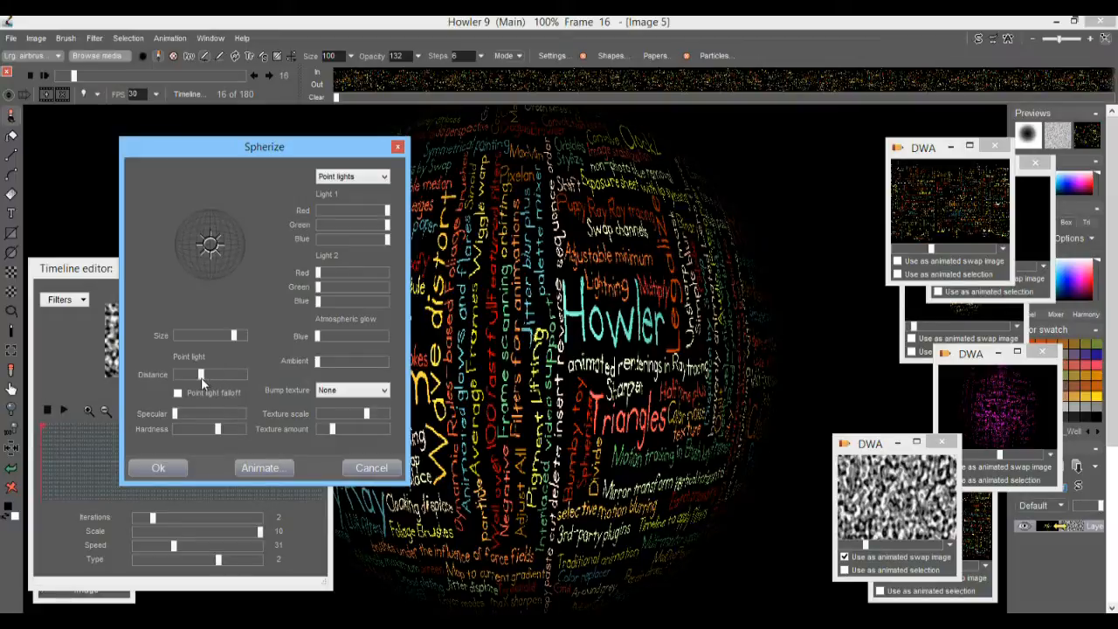
left_click_drag(202, 378, 188, 379)
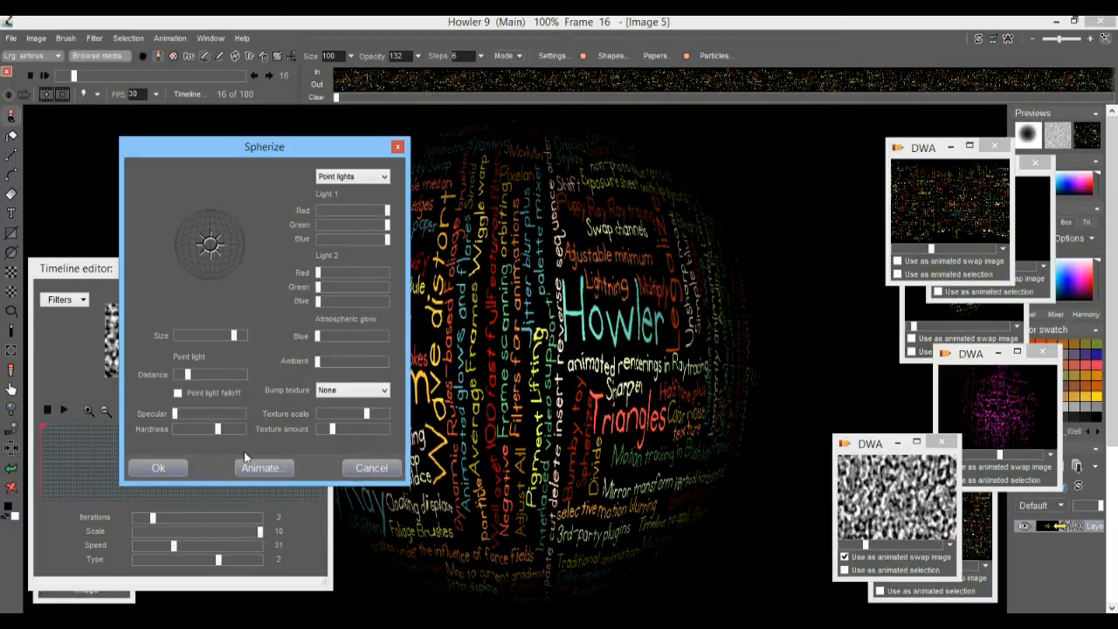
left_click(263, 465)
left_click(506, 393)
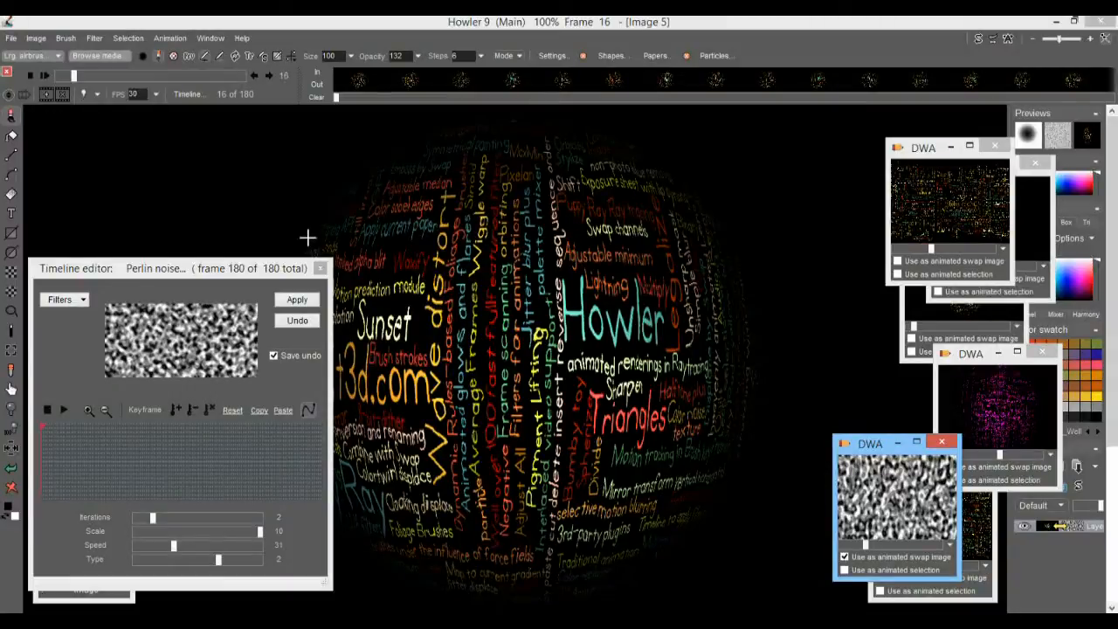
Close the Perlin noise timeline editor, play the spherized animation and scrub through its frames
left_click(320, 269)
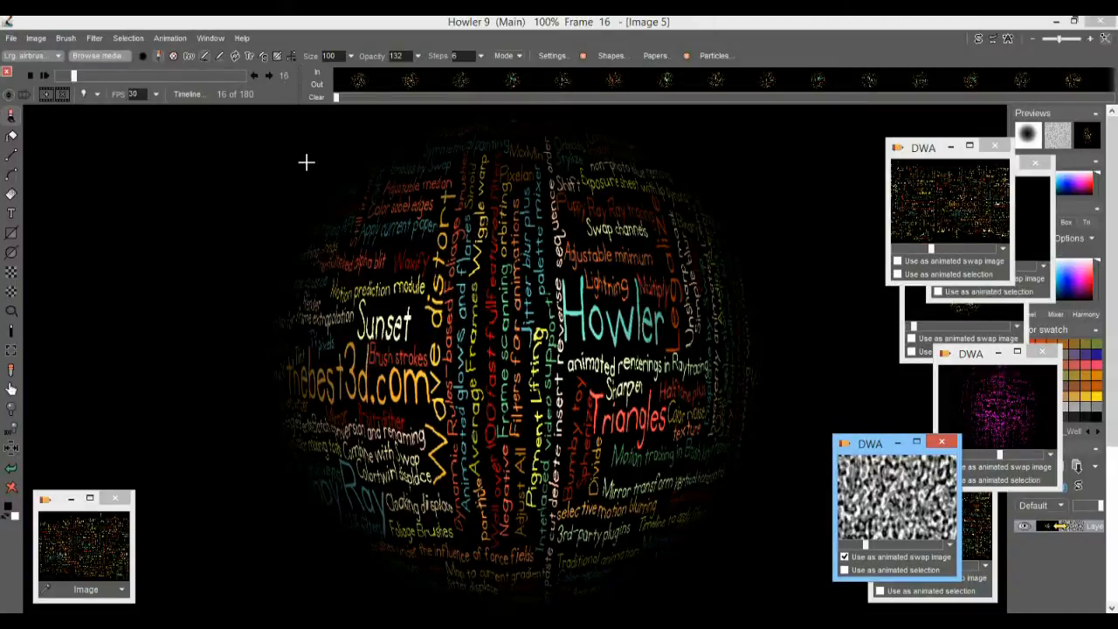
left_click(48, 75)
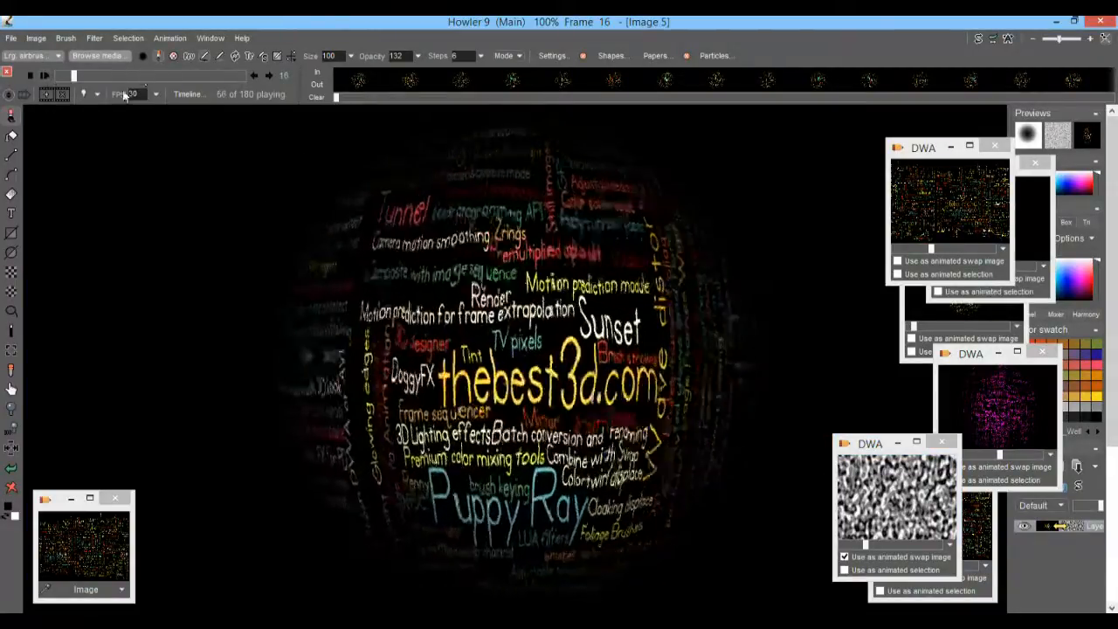
left_click_drag(76, 75, 204, 74)
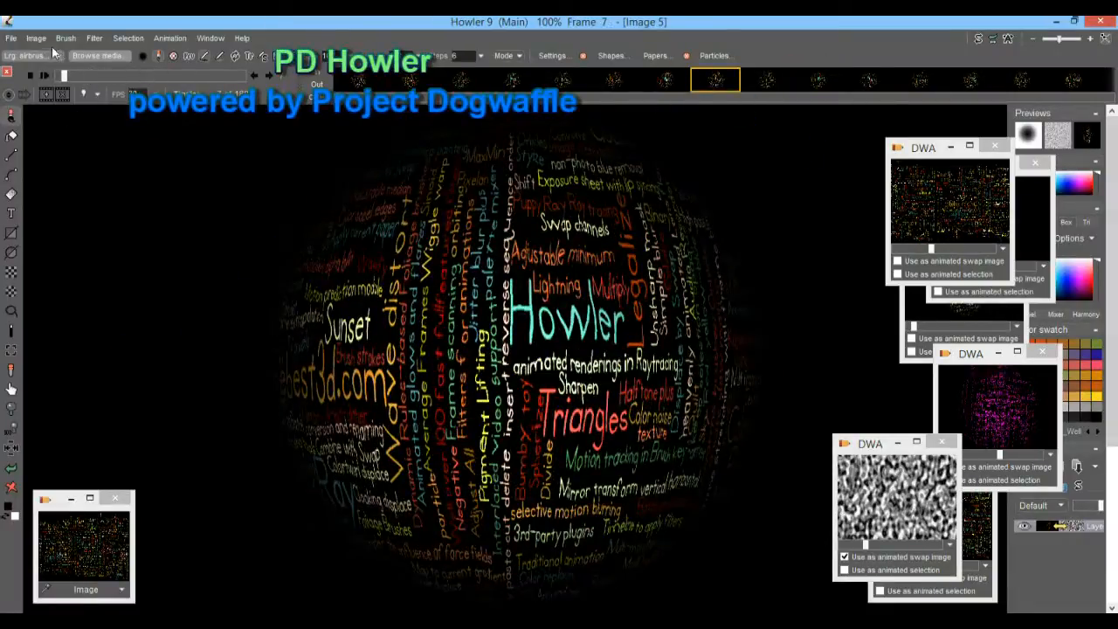